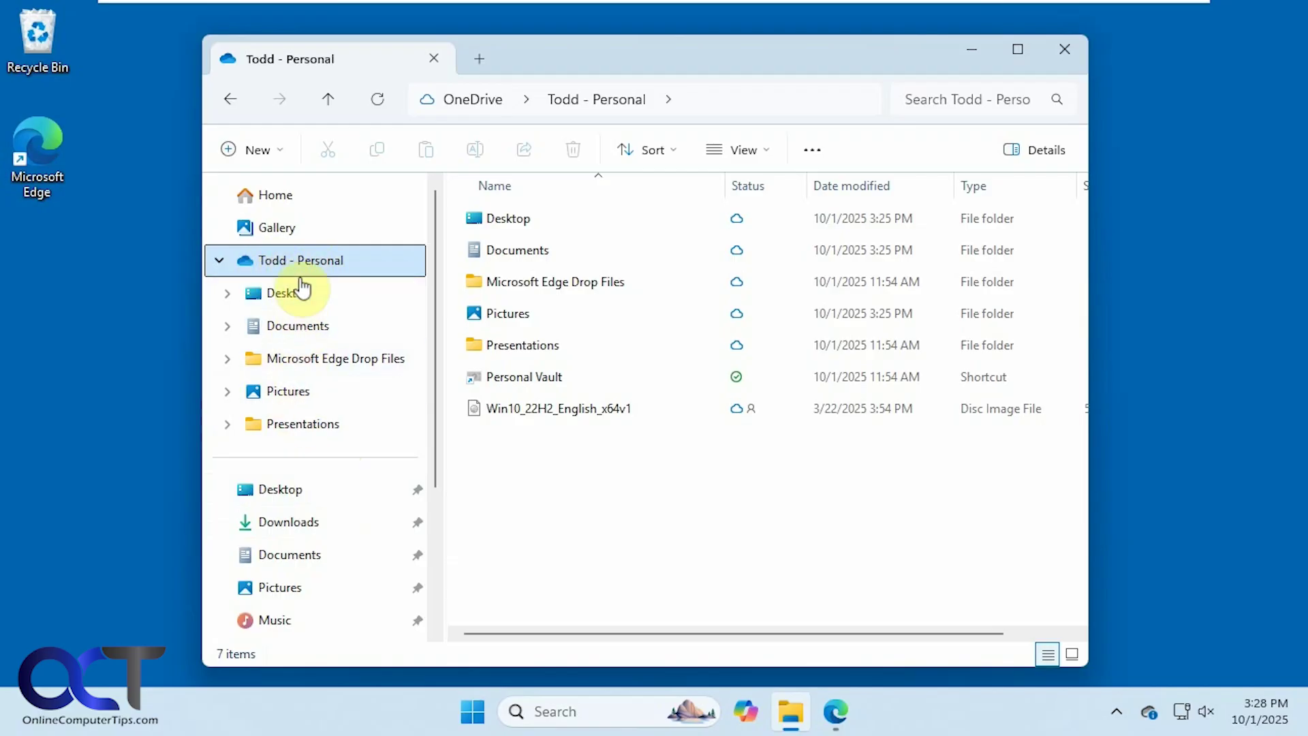
Glance at OneDrive on the web, then open the OneDrive Documents folder in File Explorer.
click(842, 709)
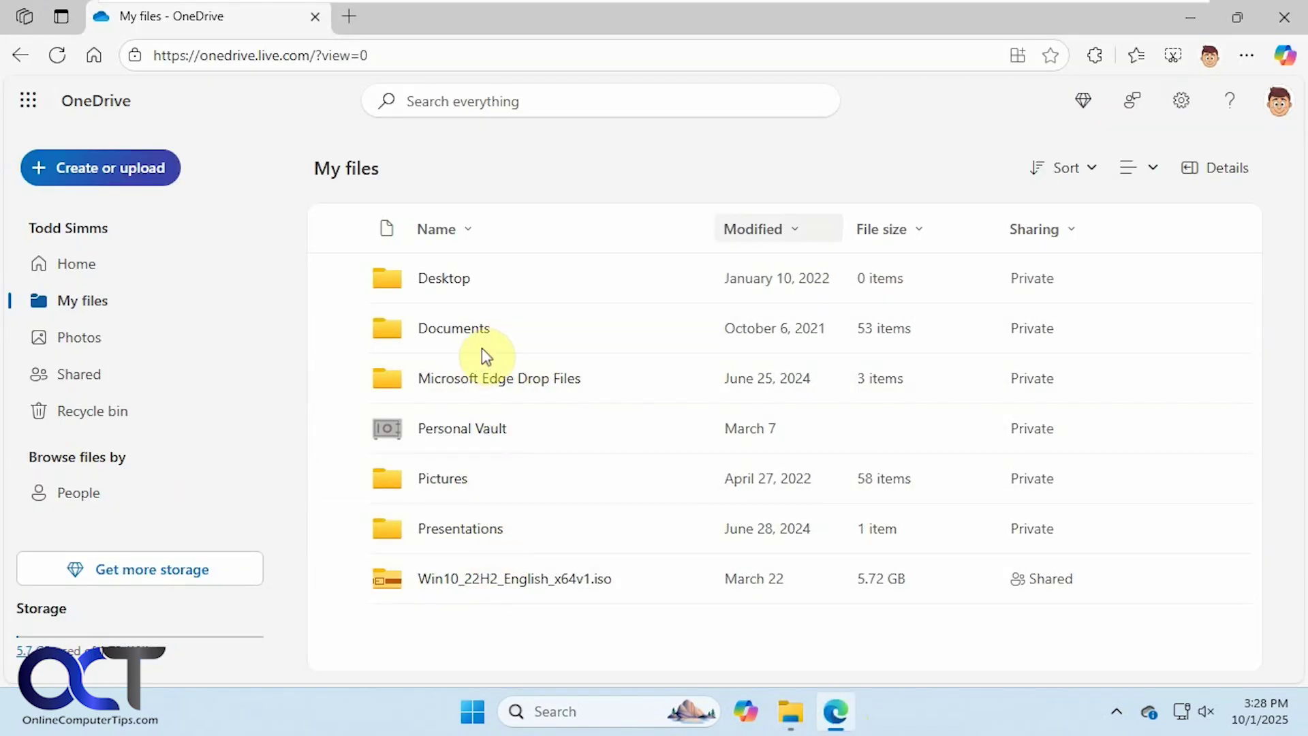
click(1195, 19)
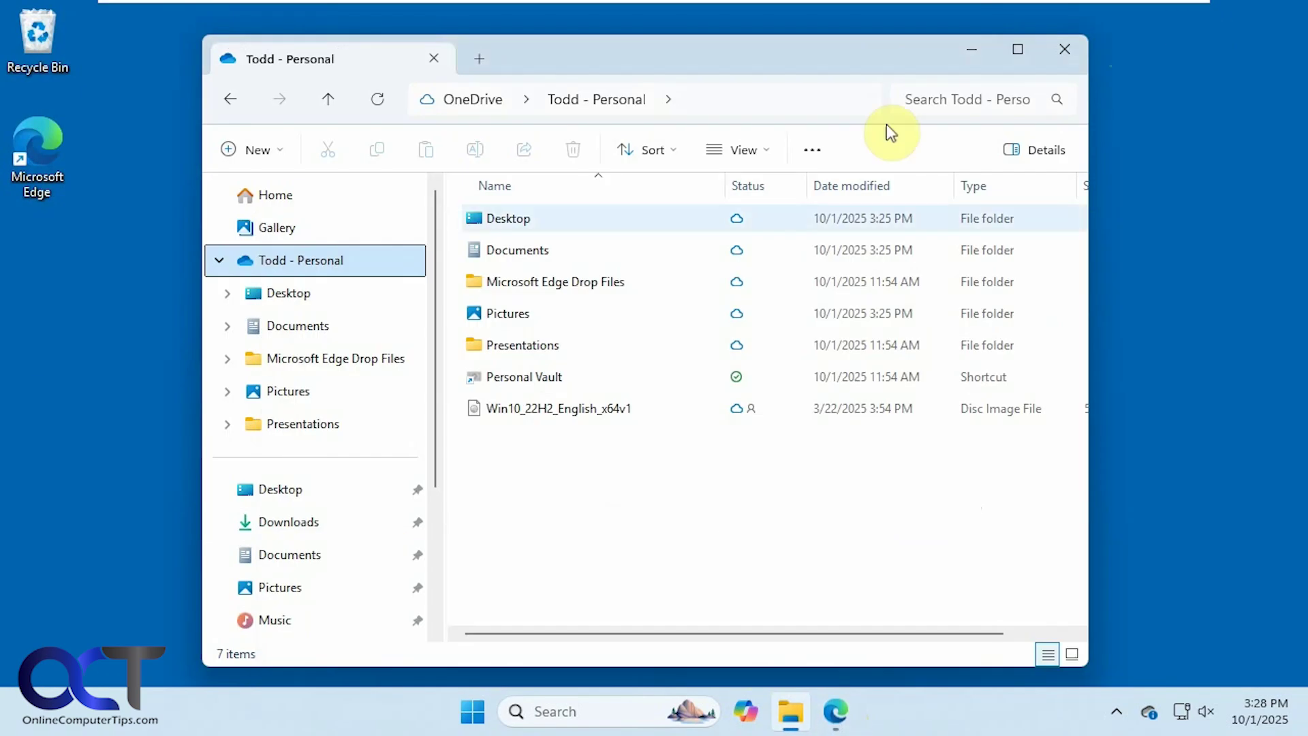
click(314, 325)
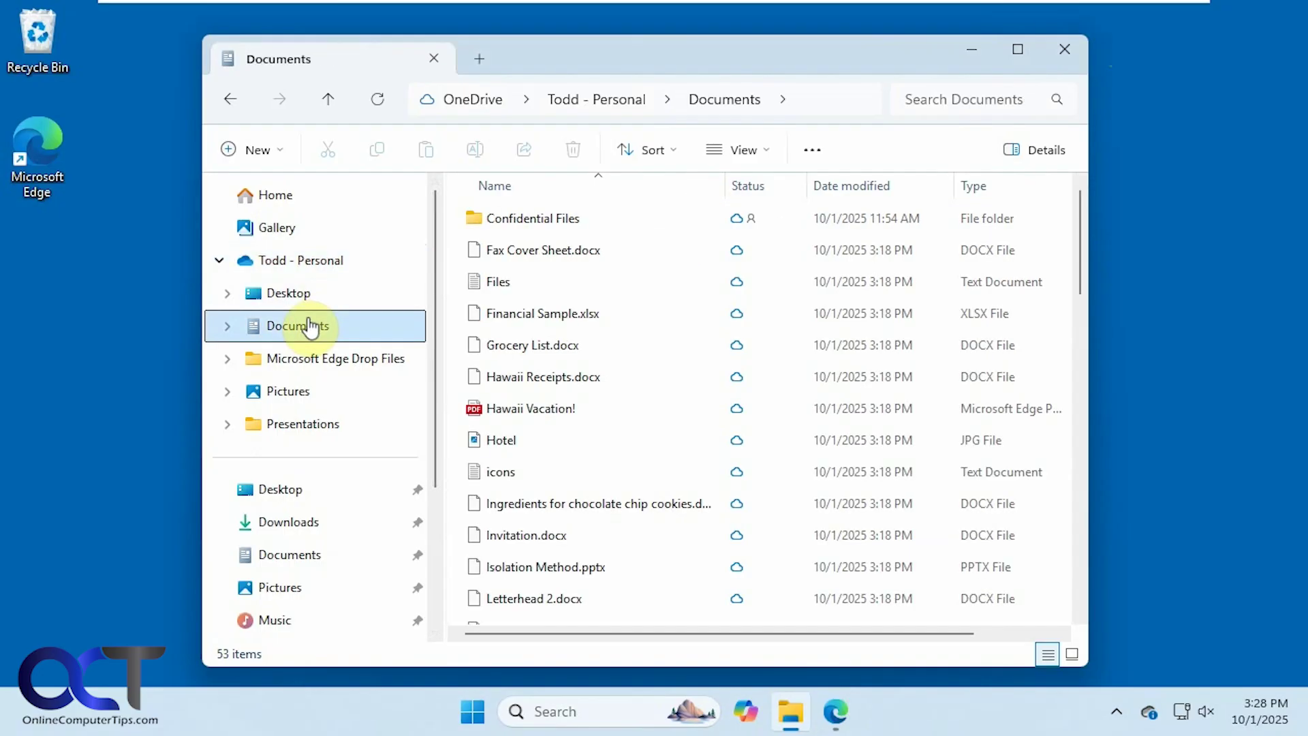
Browse the online Documents and Pictures folders in OneDrive on the web, ending back at My files.
click(835, 710)
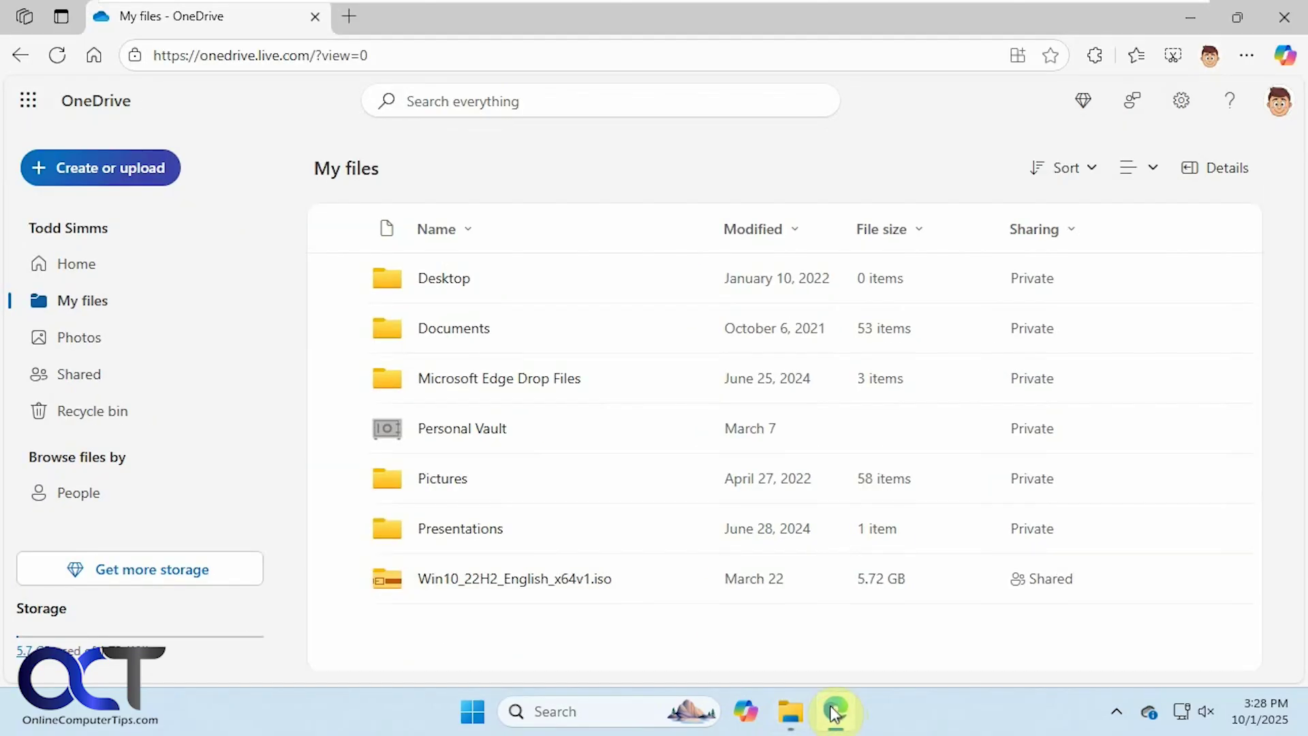
click(449, 334)
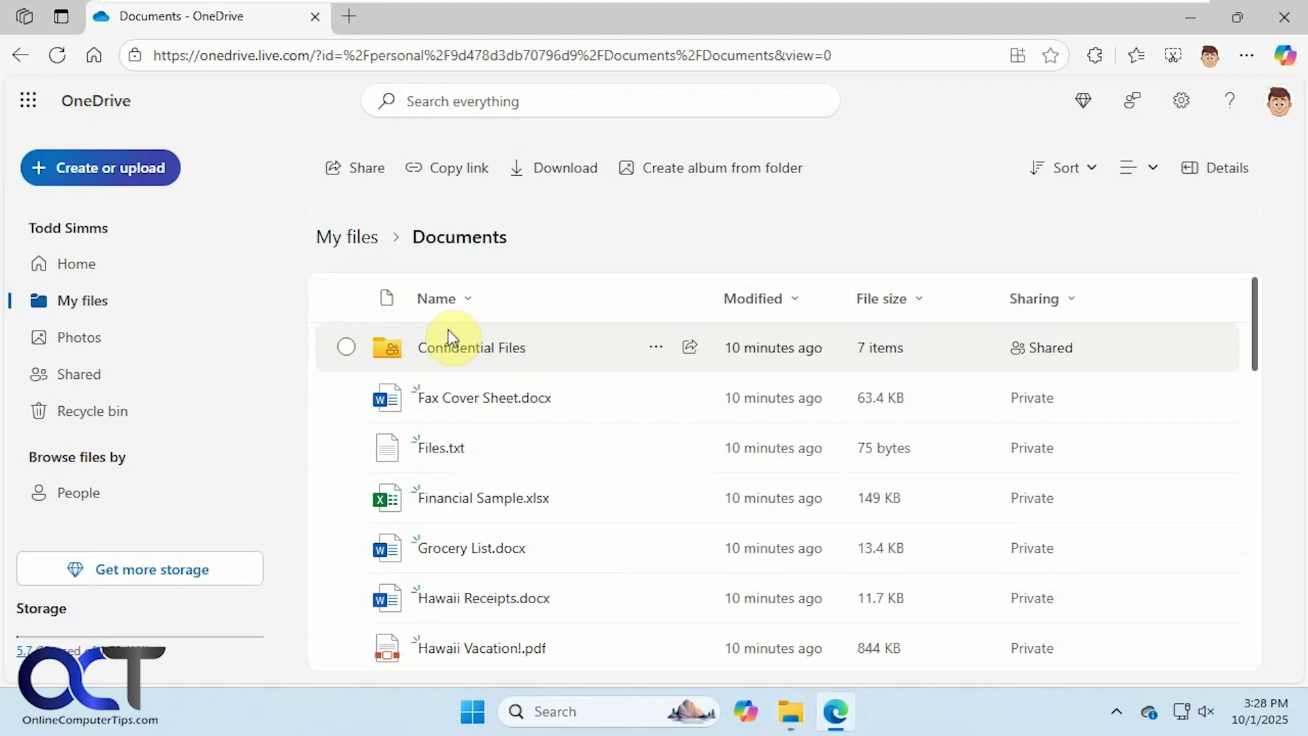
scroll(553, 431, down, 4)
scroll(553, 431, up, 4)
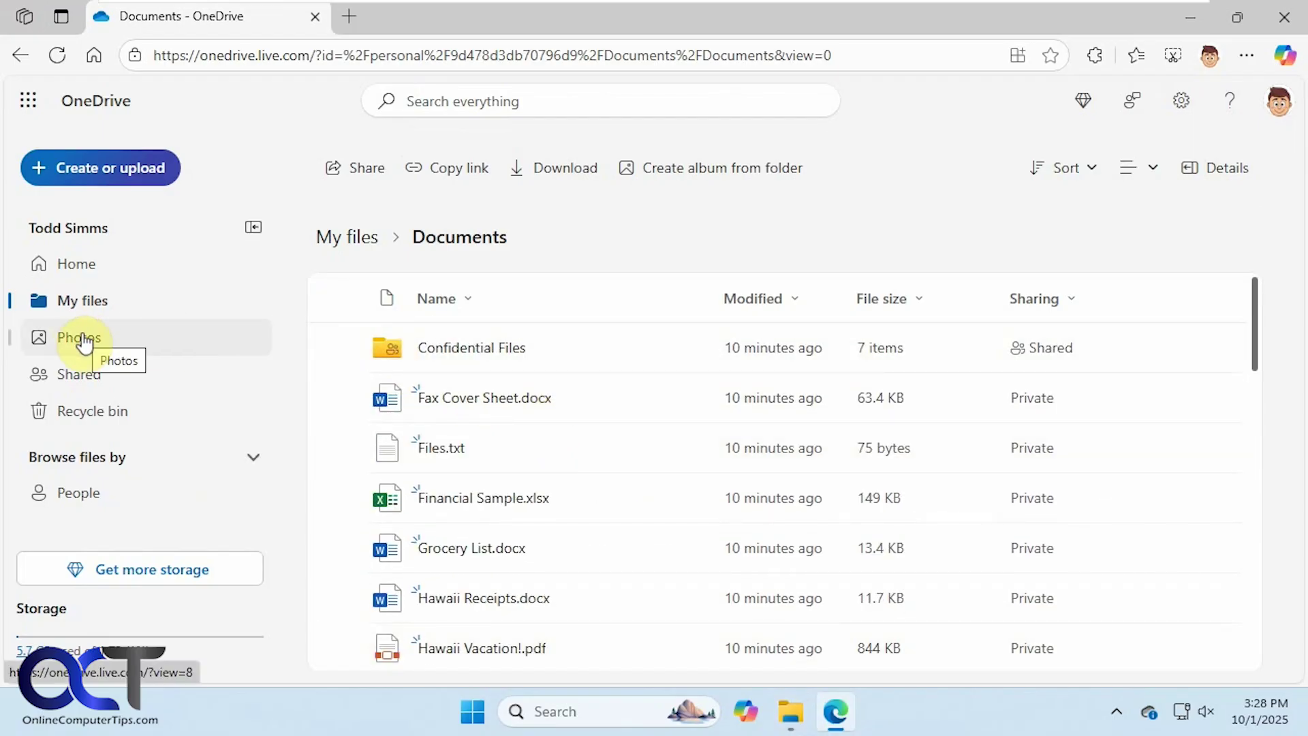
click(86, 305)
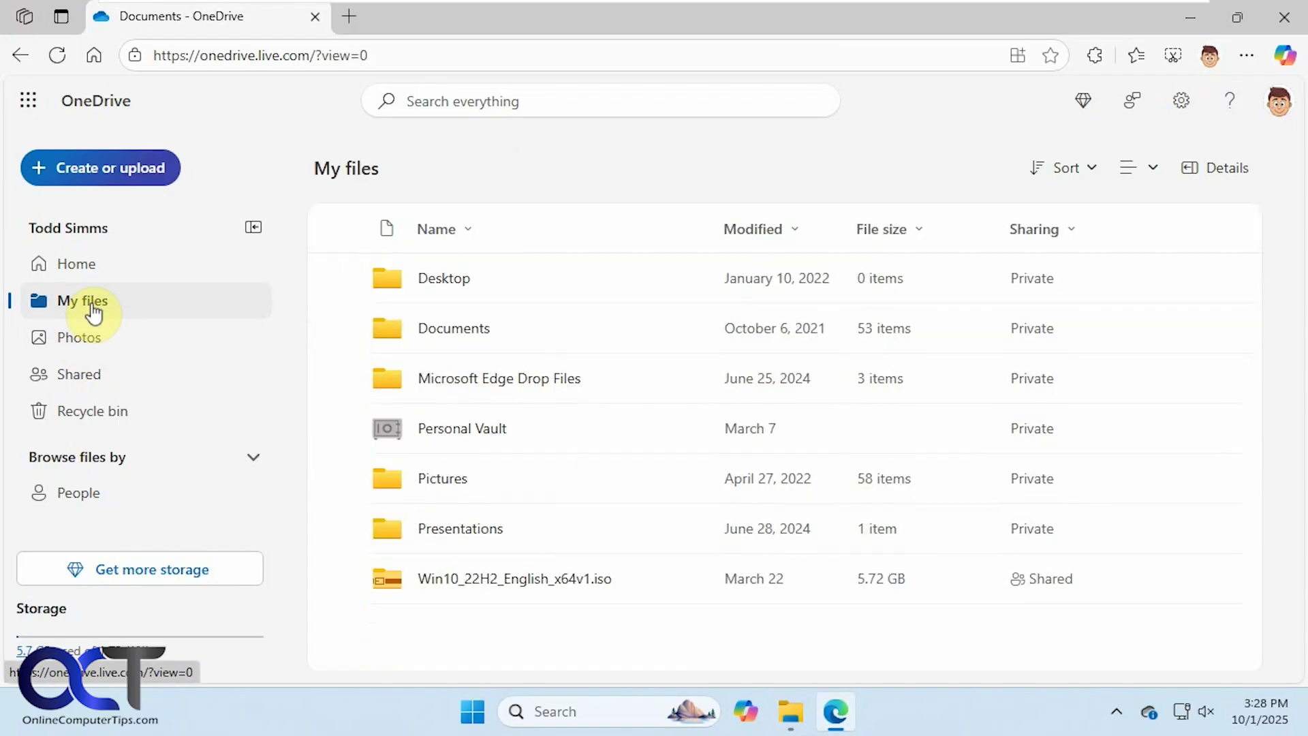
click(444, 478)
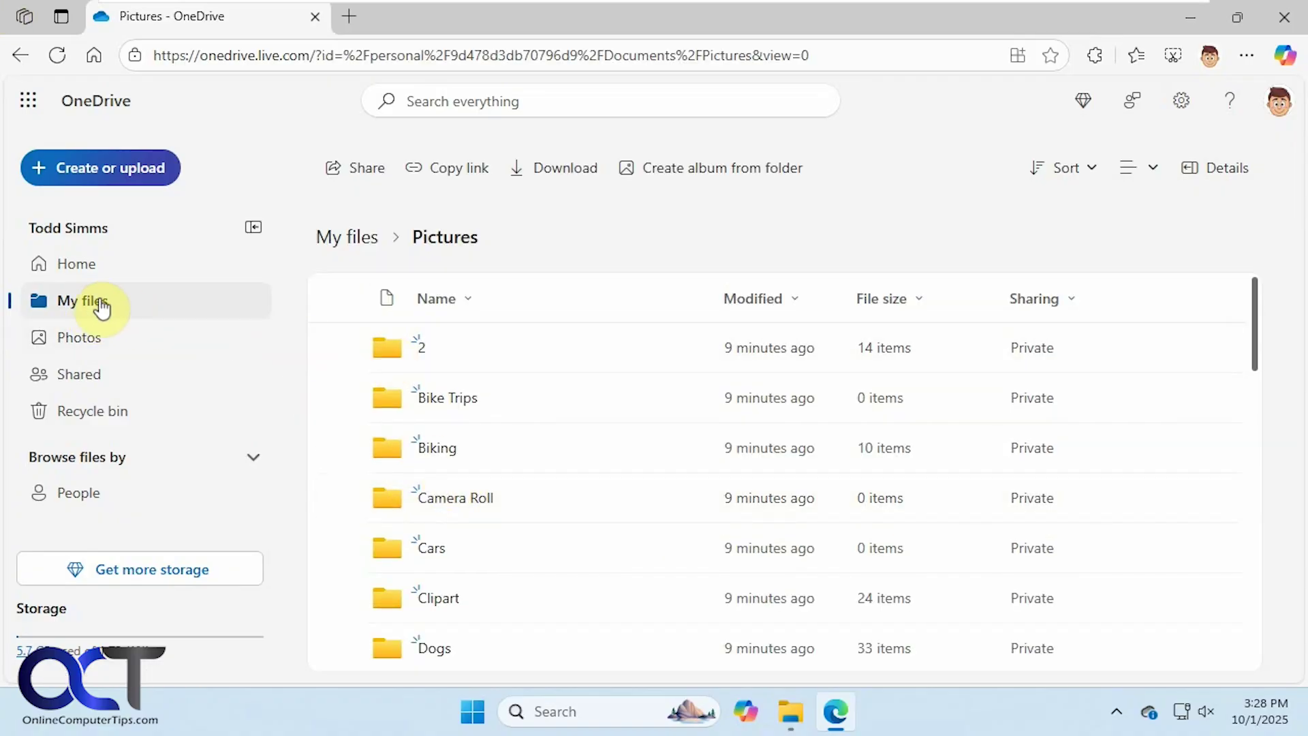
click(97, 304)
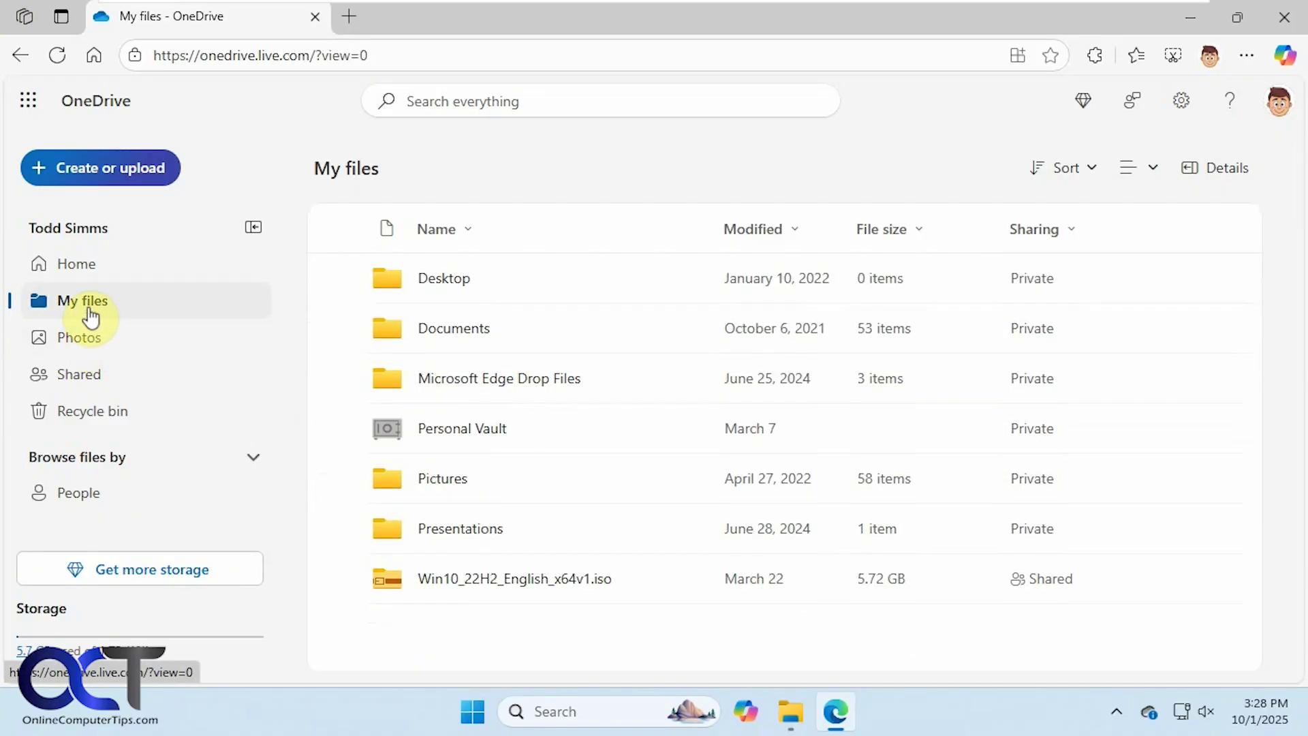
Check the OneDrive Documents folder's properties and location without changing anything.
click(1199, 18)
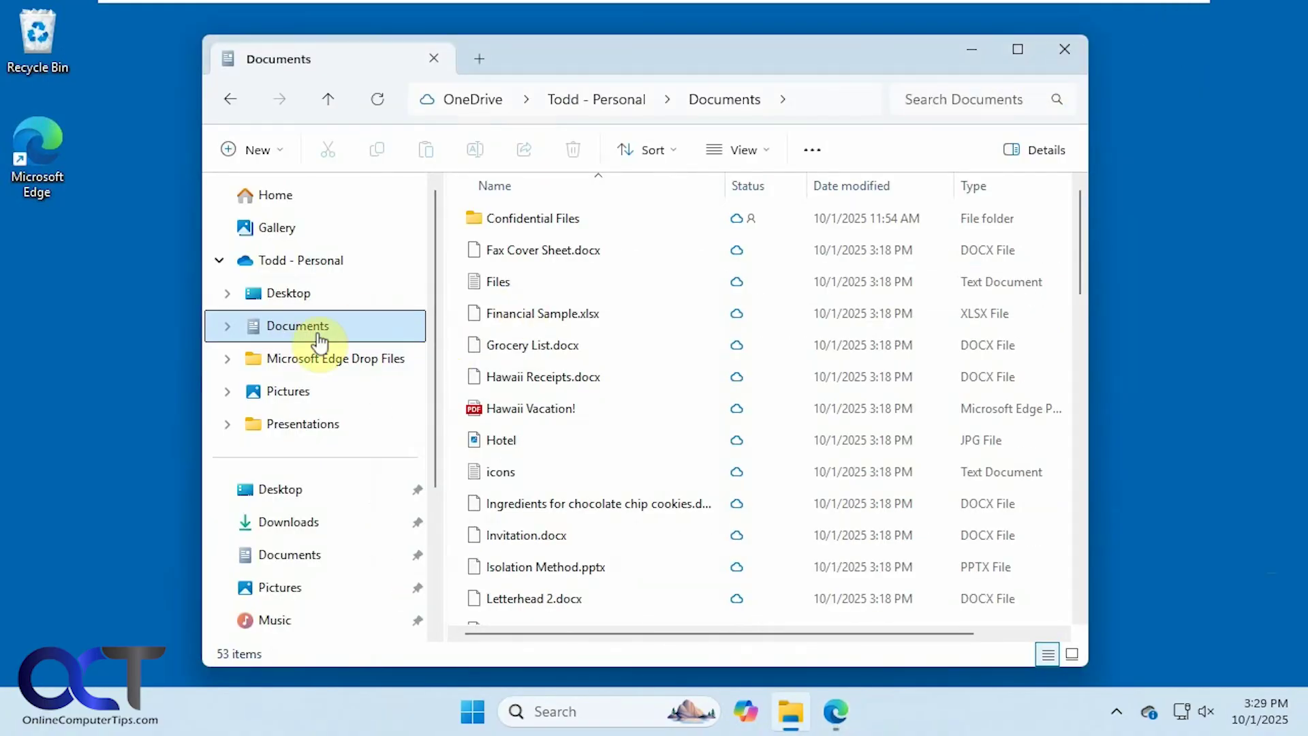
right_click(271, 334)
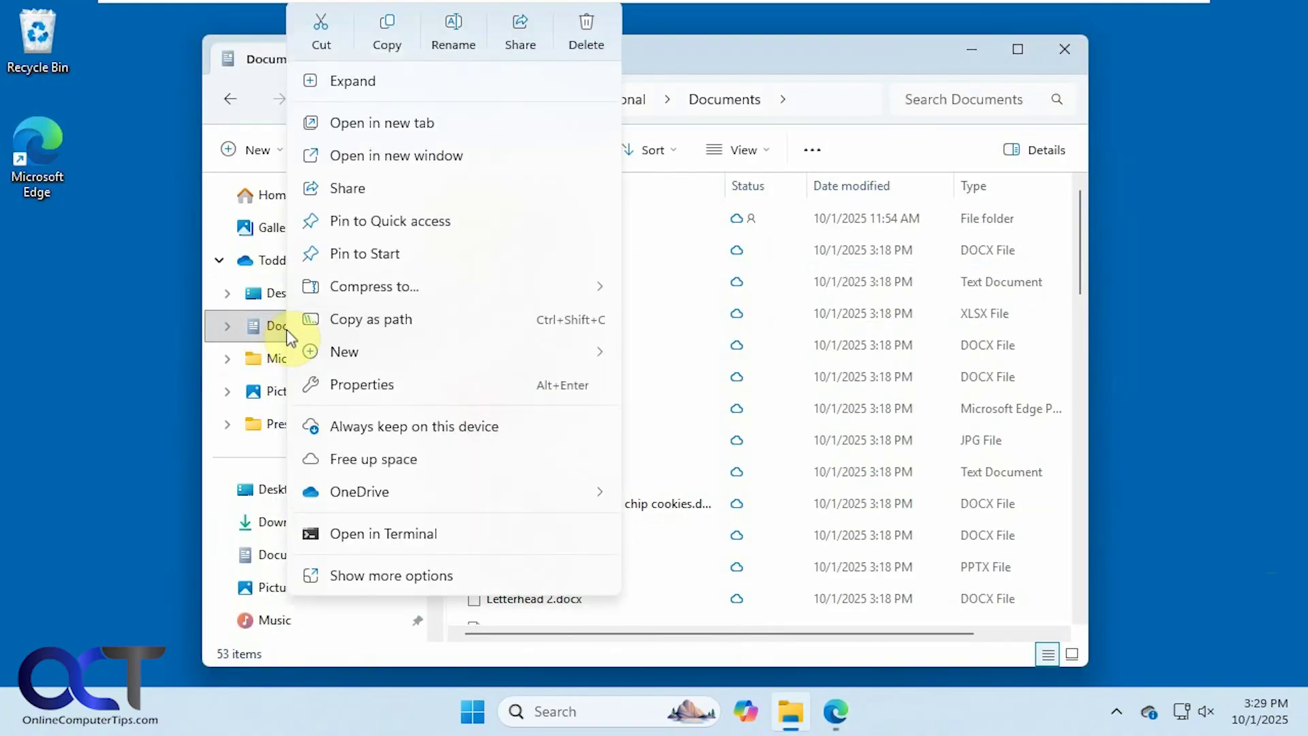
click(348, 379)
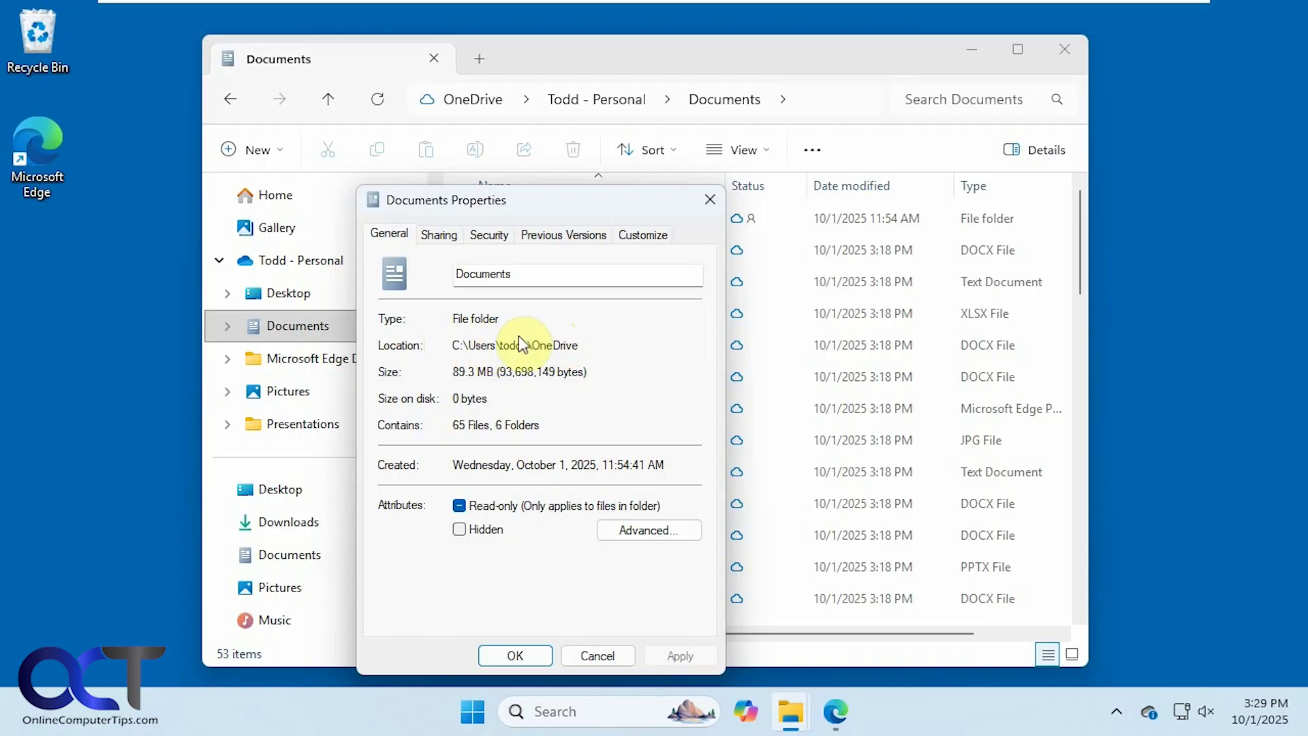
click(610, 651)
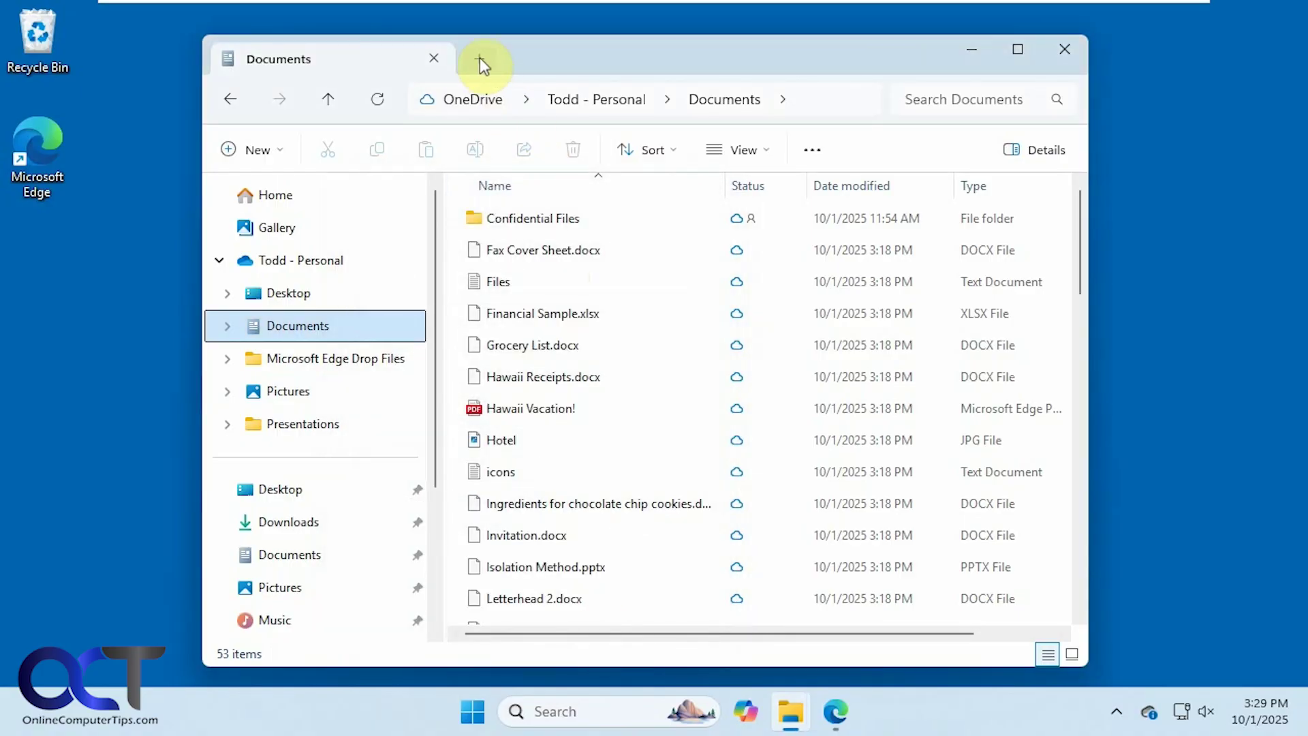
Open a new tab at the local Documents folder under C:\Users in the user profile, showing its full path.
click(480, 59)
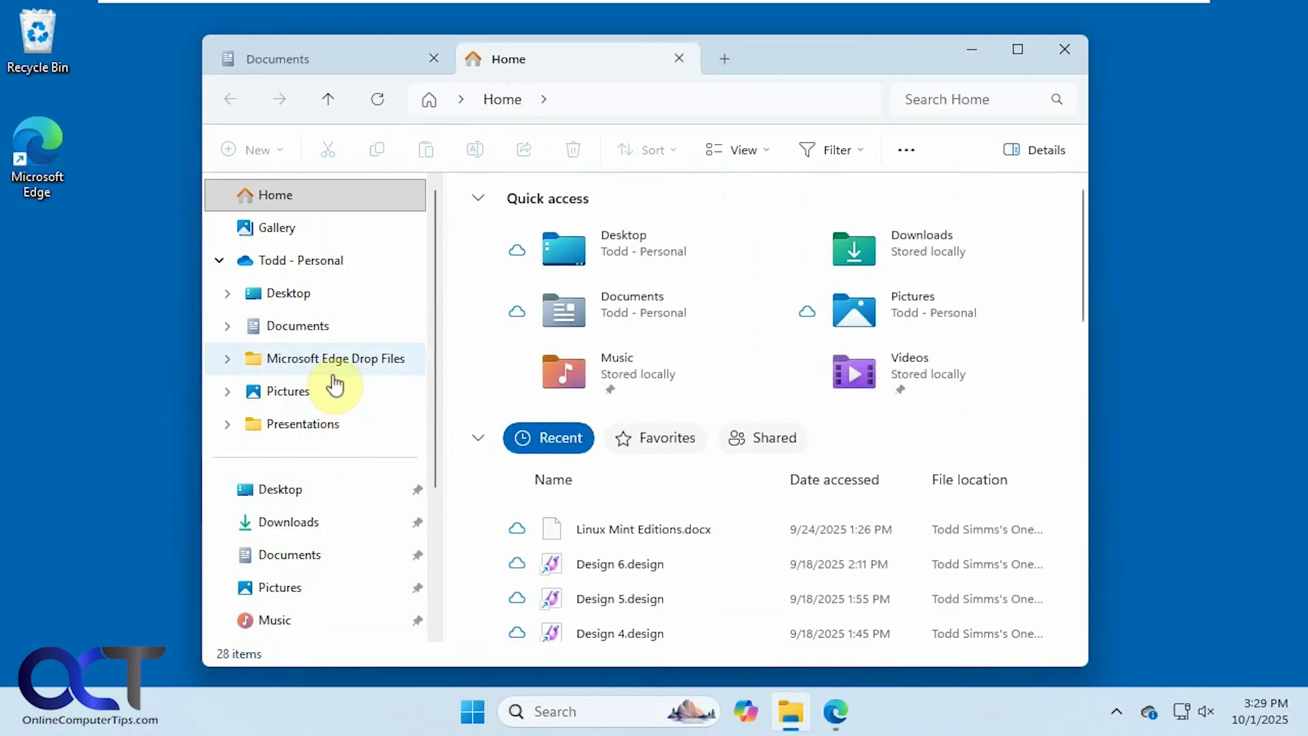
scroll(336, 475, down, 3)
click(284, 515)
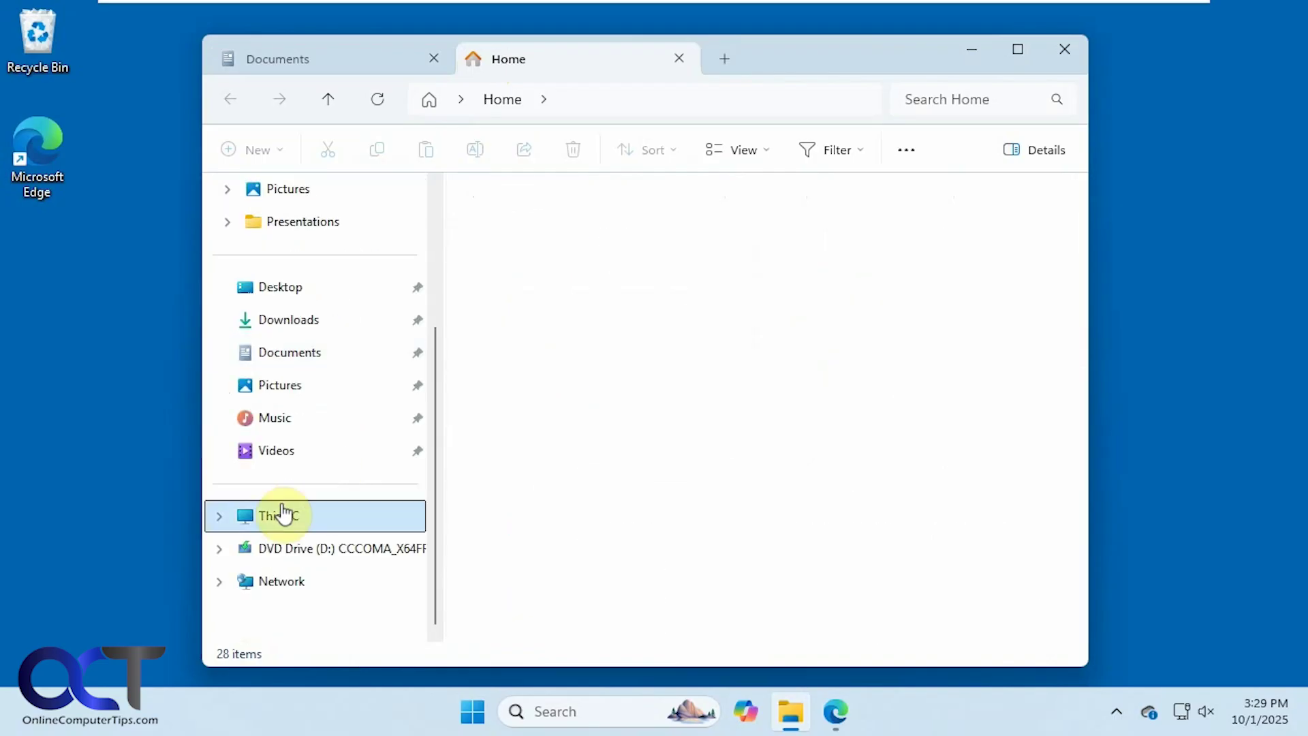
double_click(532, 245)
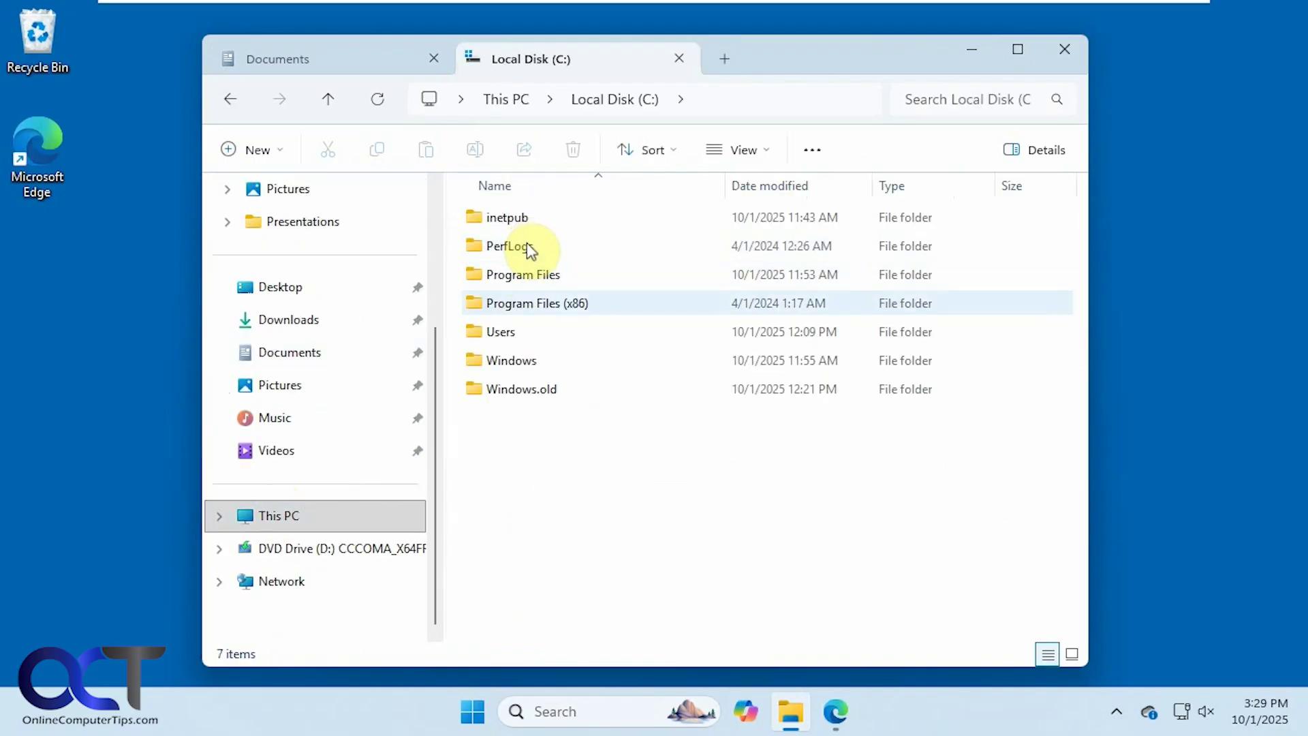
double_click(514, 333)
double_click(514, 252)
double_click(512, 248)
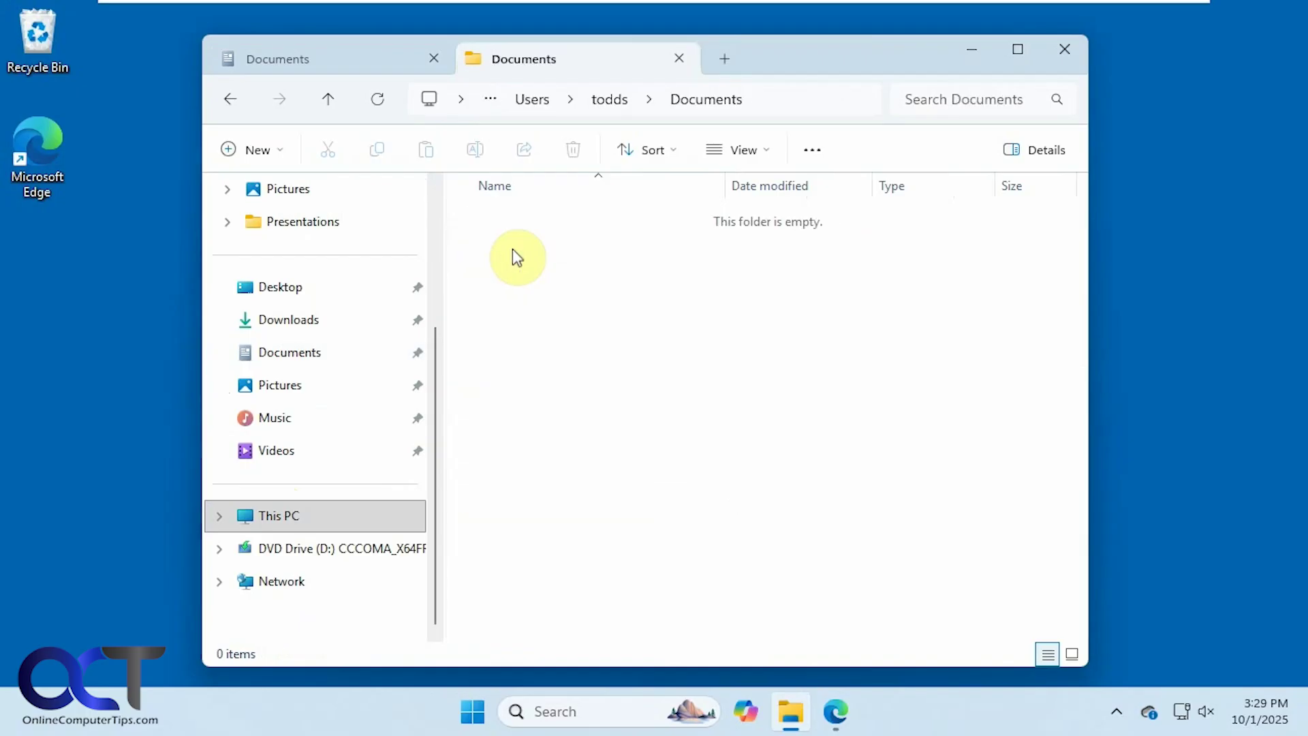
click(790, 99)
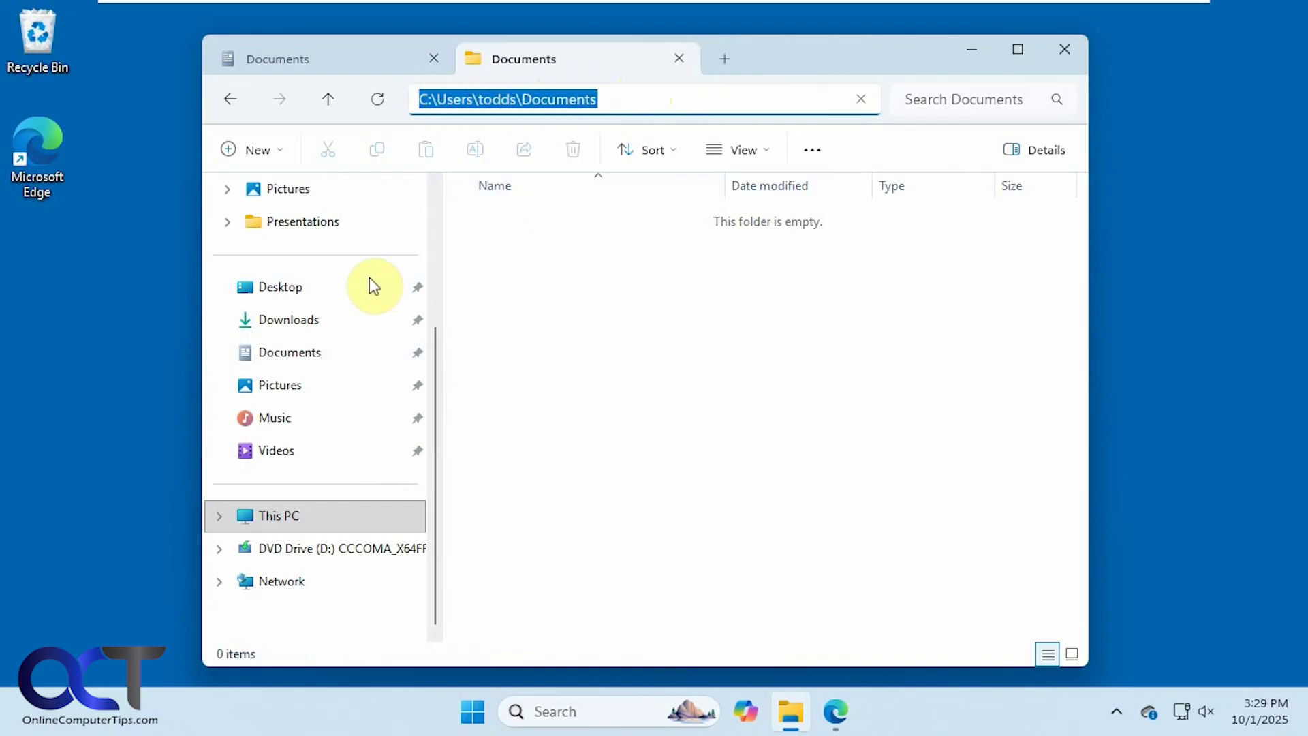
Check the OneDrive Pictures folder's properties and location without changing anything.
click(296, 383)
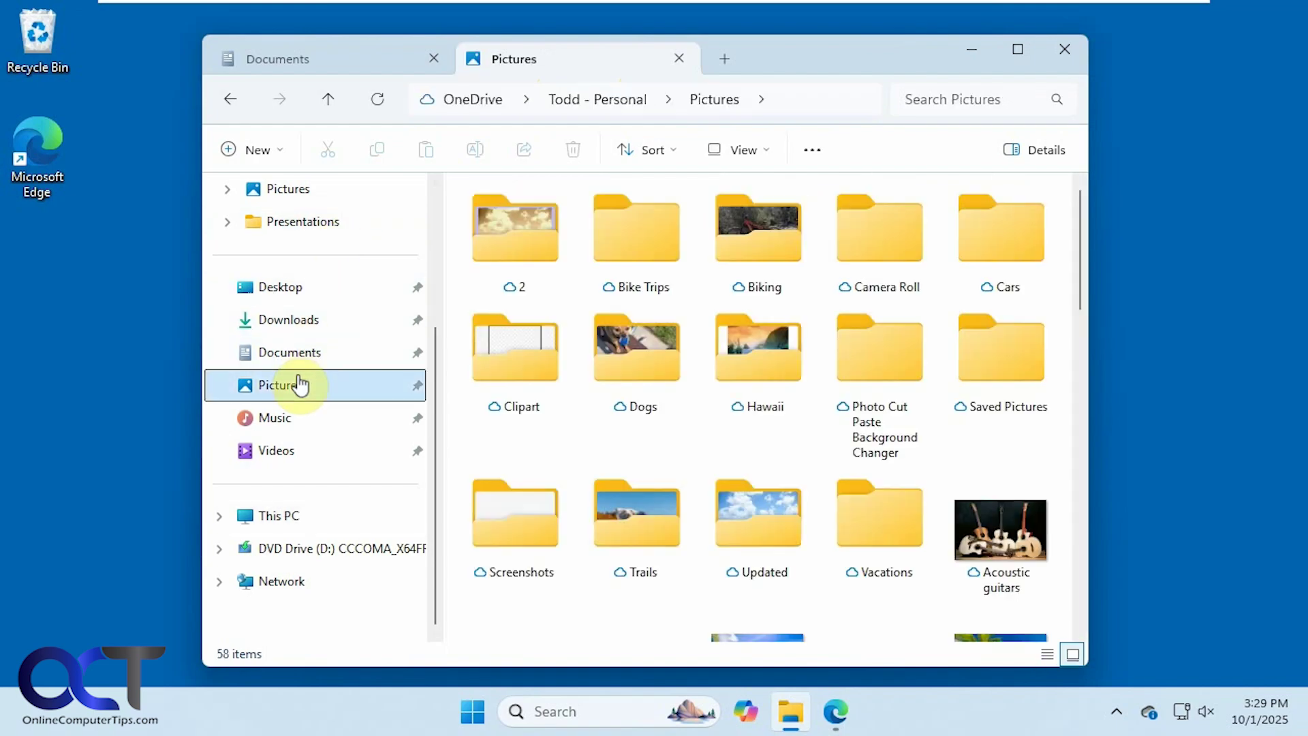
right_click(300, 385)
click(333, 372)
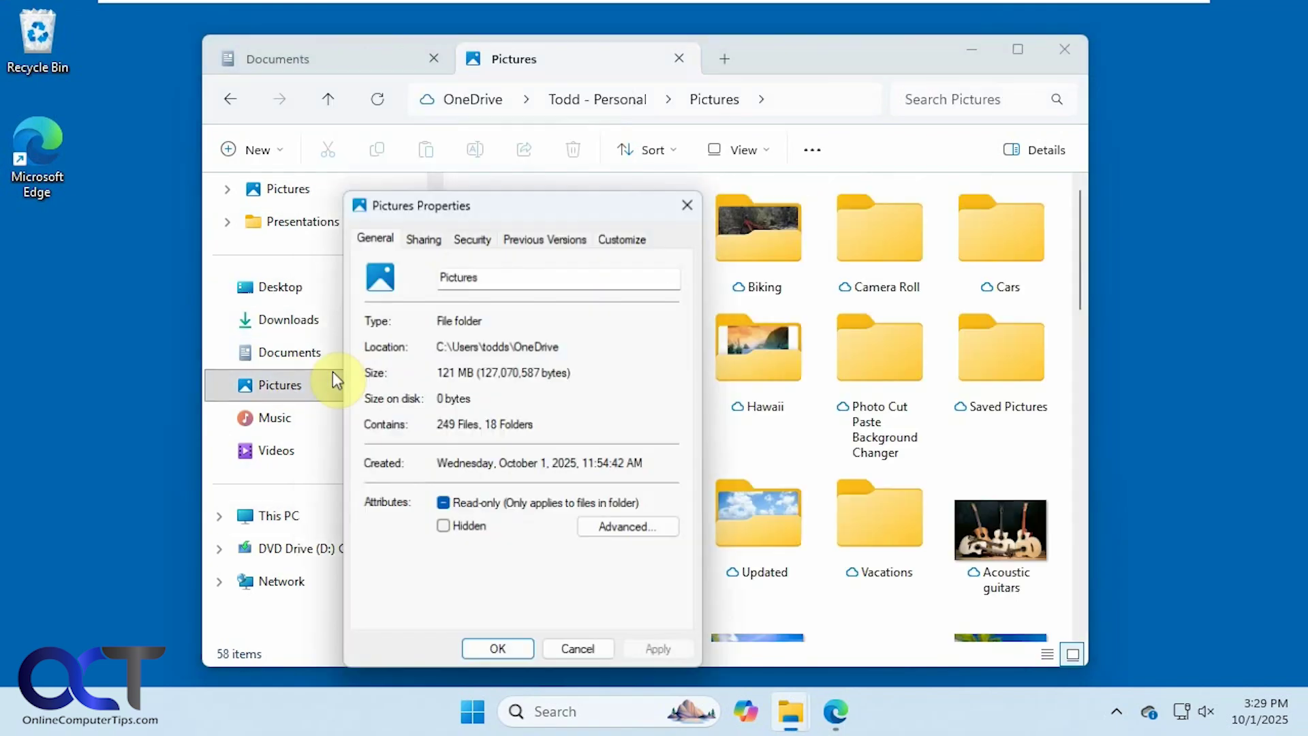
click(600, 654)
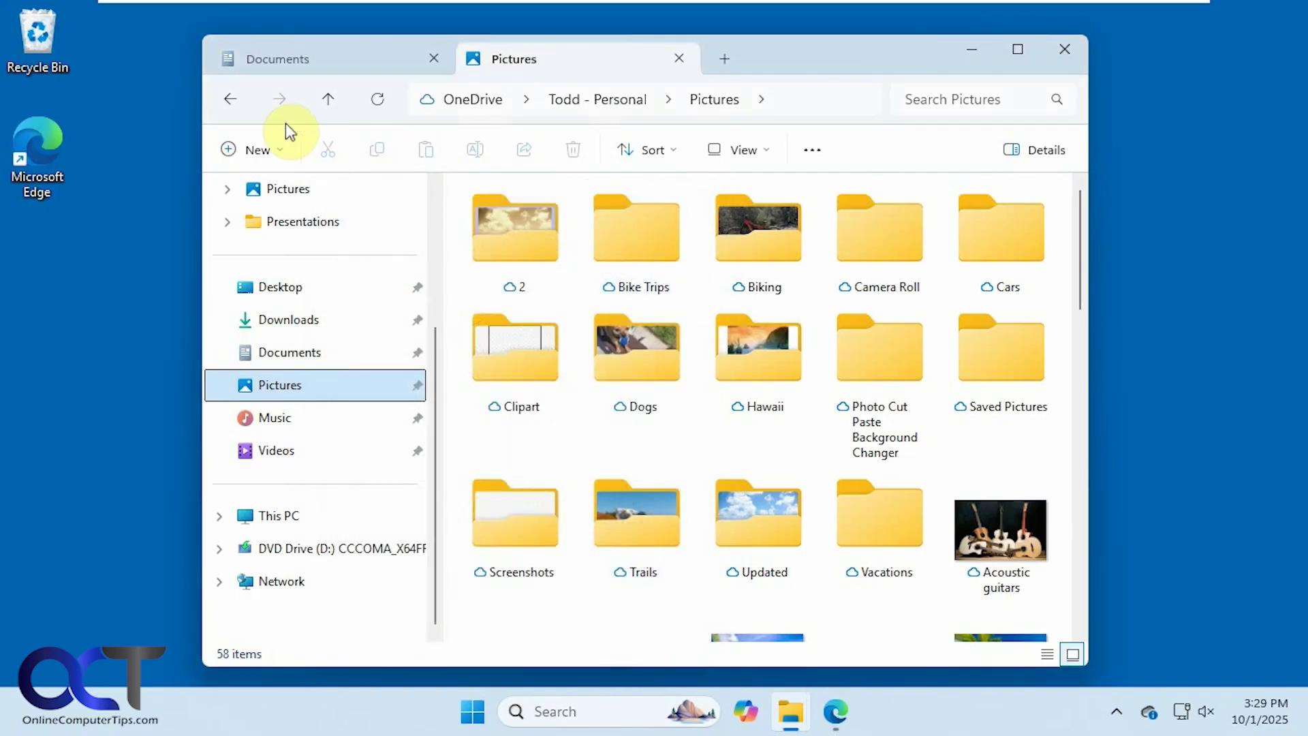
Go back to the user profile folder and open the local Pictures folder.
click(235, 100)
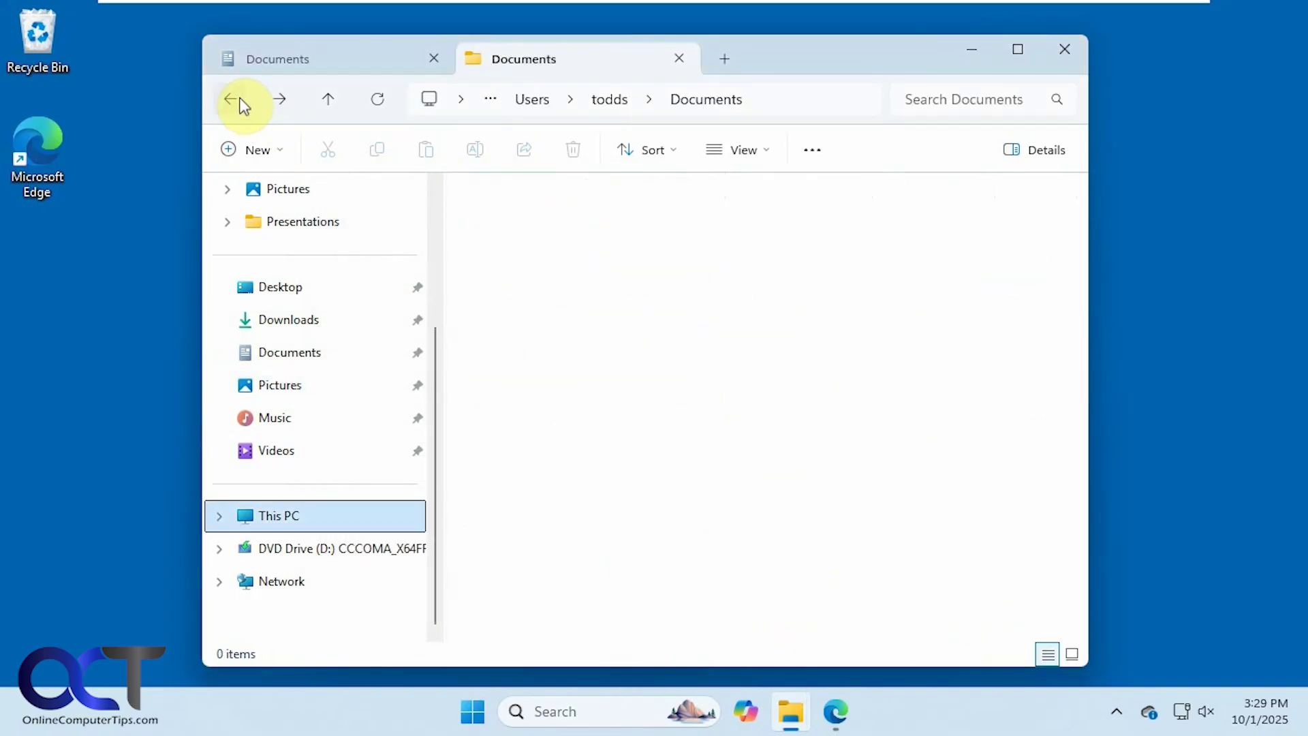
click(231, 100)
double_click(528, 415)
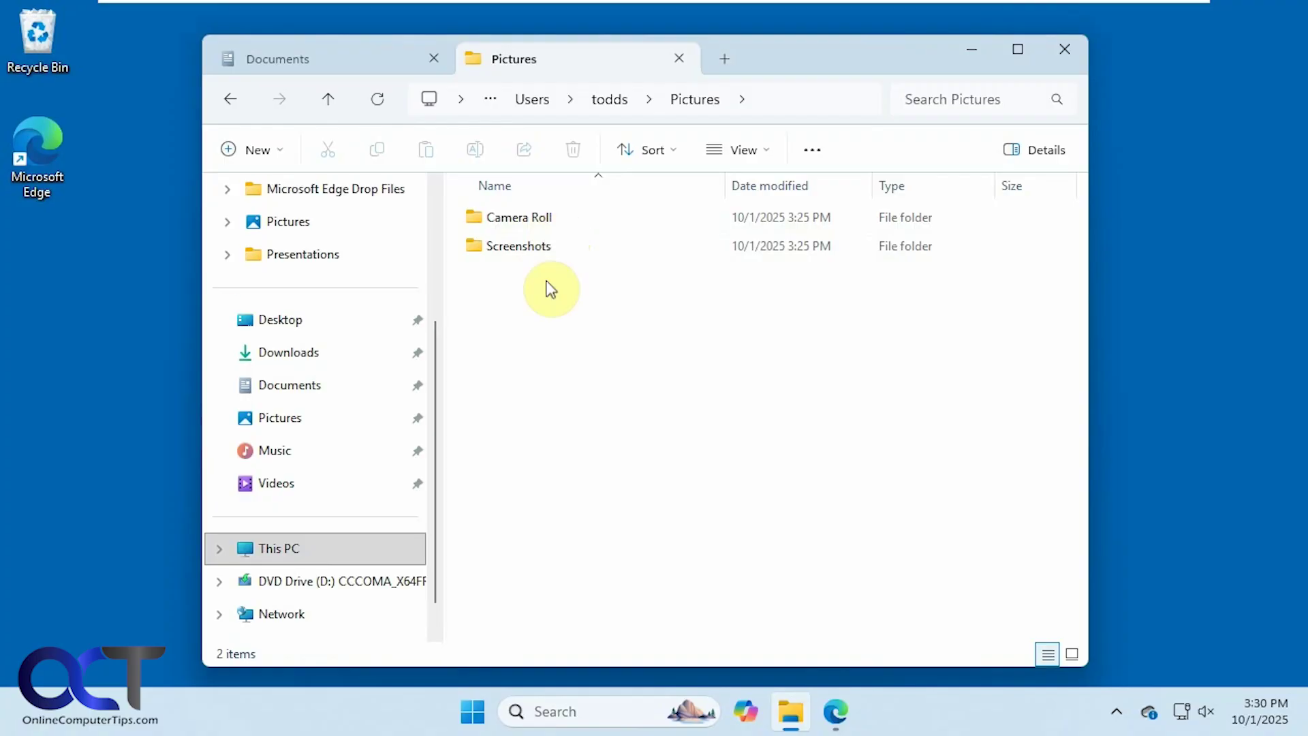
drag(436, 377, 447, 229)
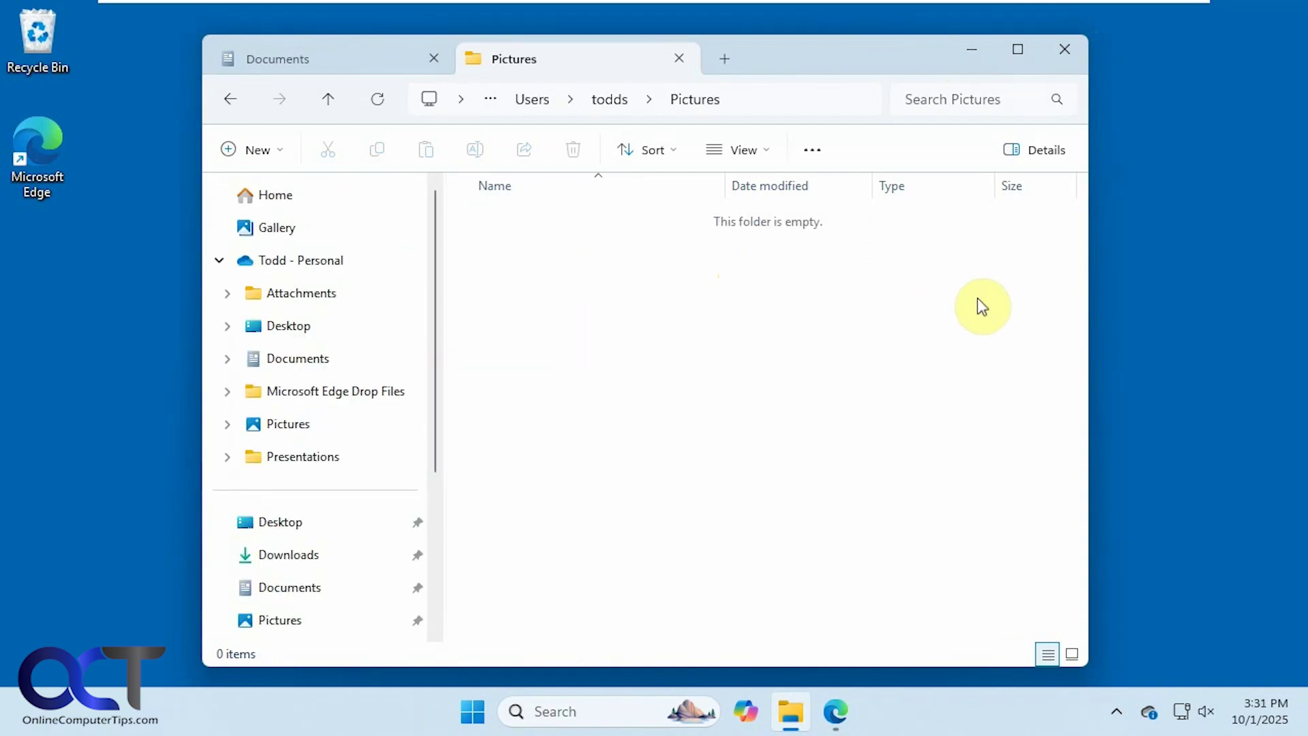
Open OneDrive Settings from the tray icon and go to Manage backup for PC folders.
click(1150, 712)
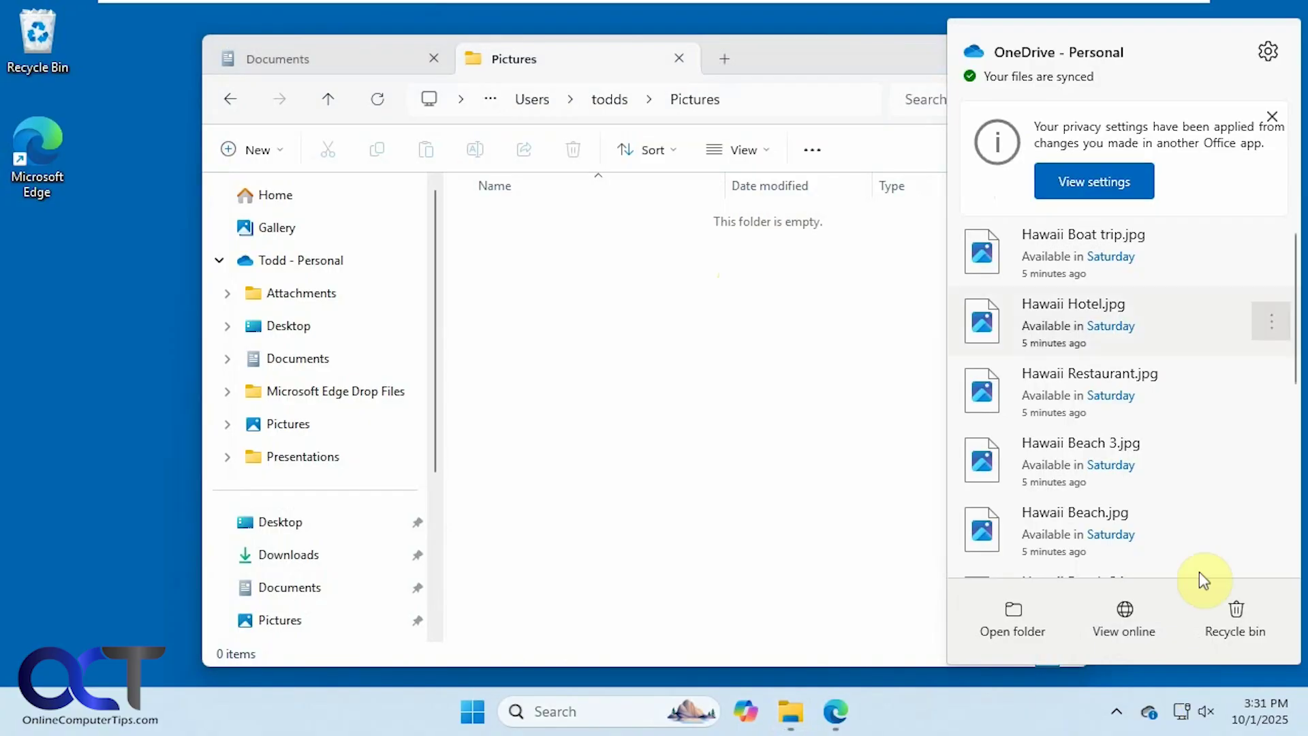
click(1267, 50)
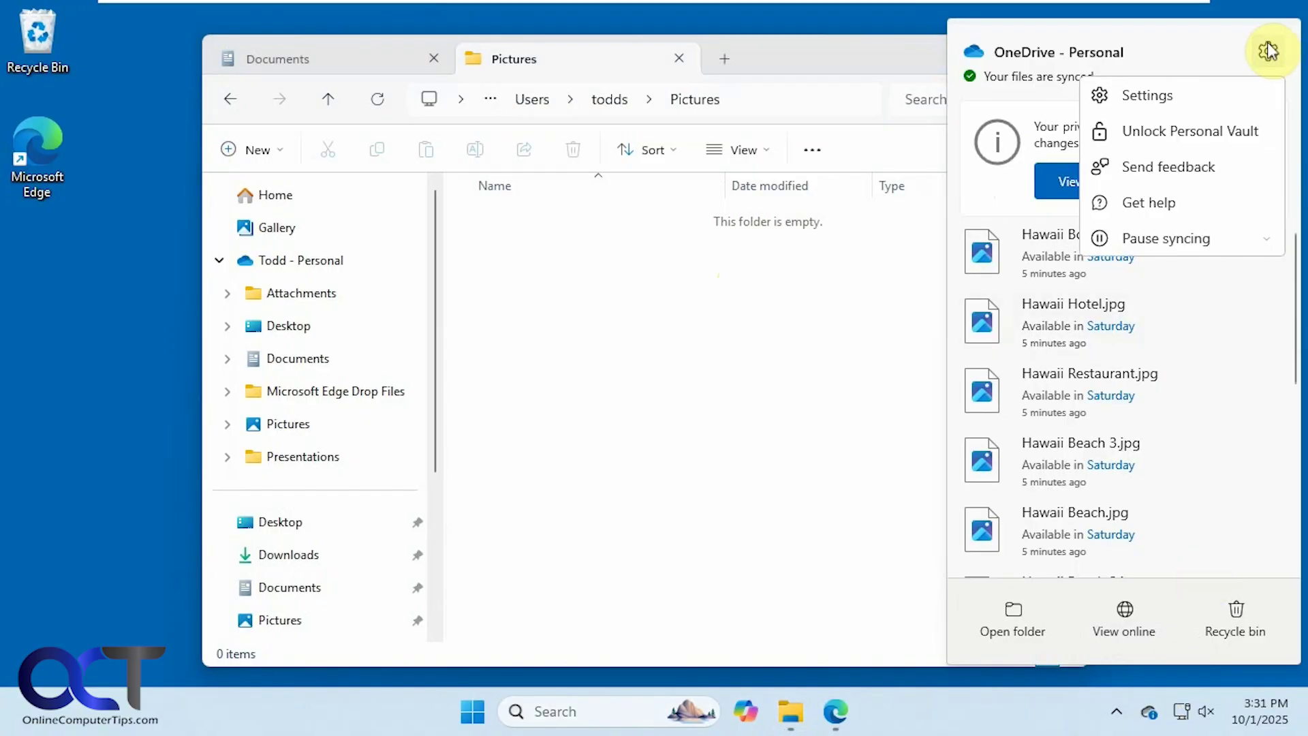
click(1165, 96)
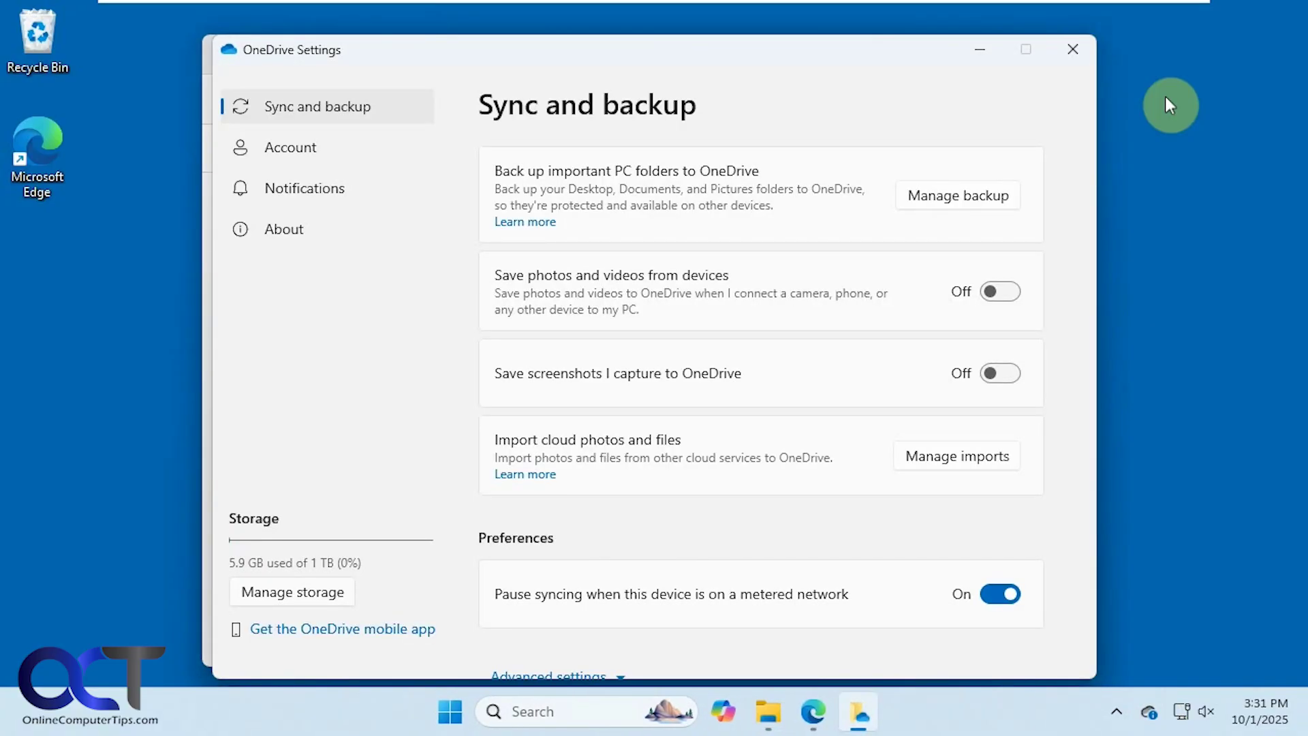
click(976, 195)
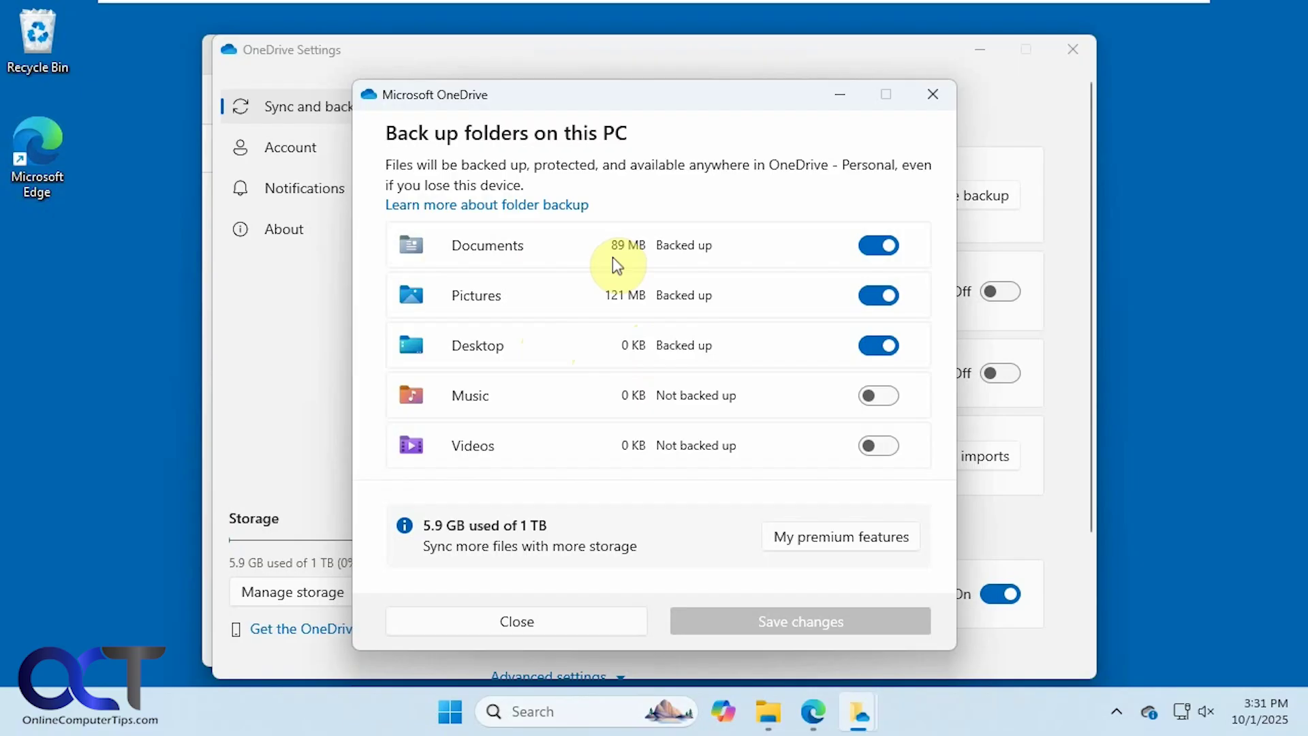
Turn off Documents backup, choosing to stop backup and keep its files only on this PC.
click(868, 256)
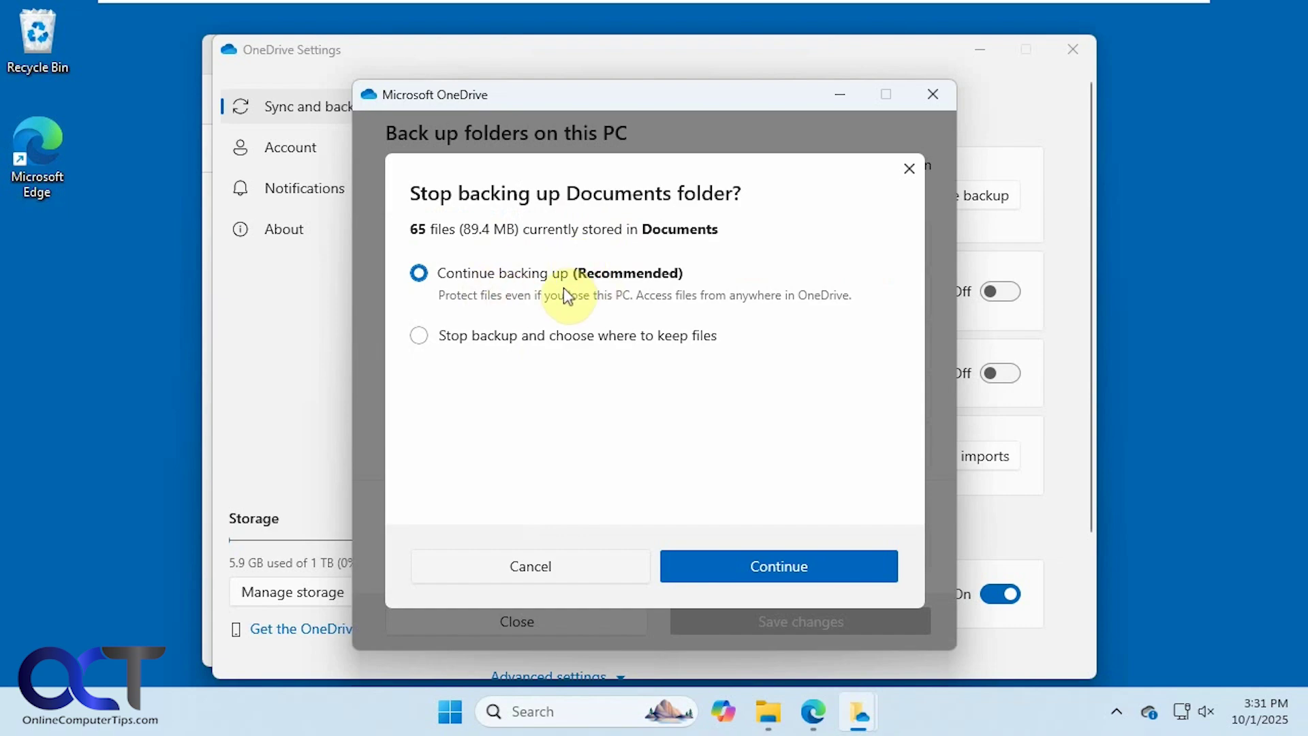
click(532, 344)
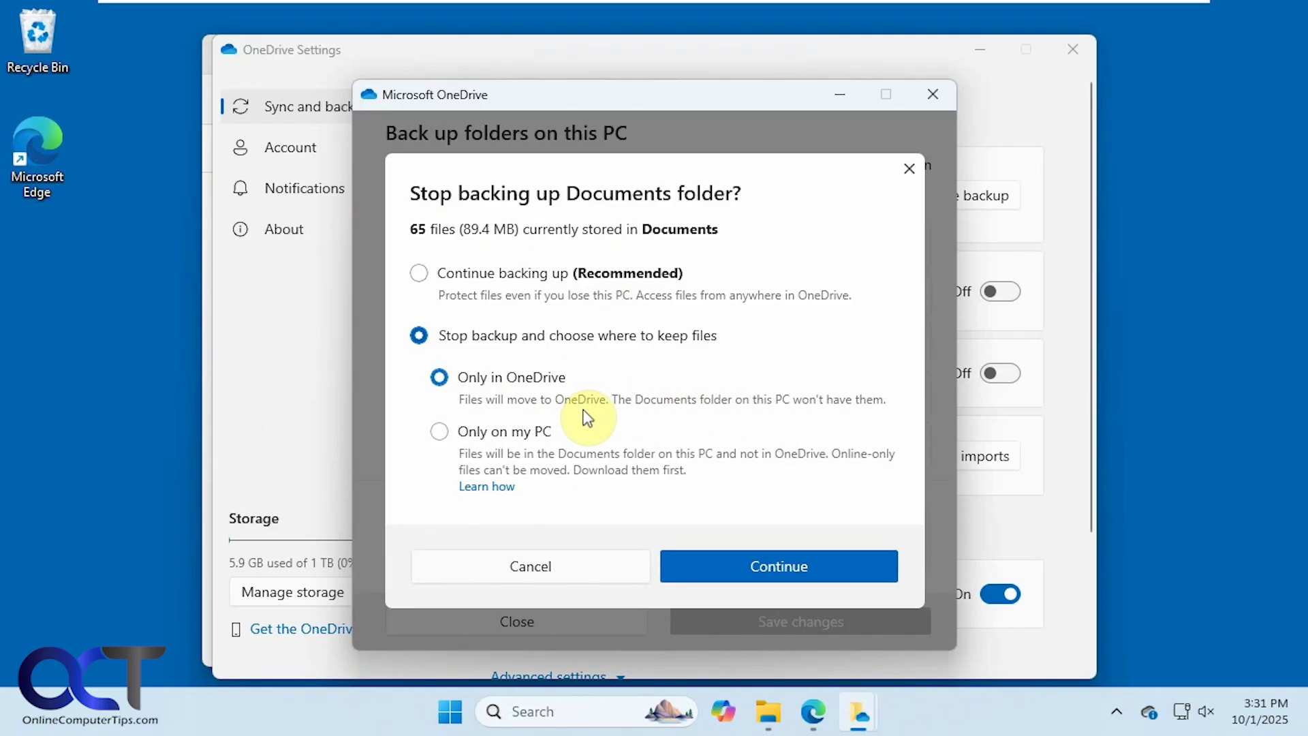
click(516, 434)
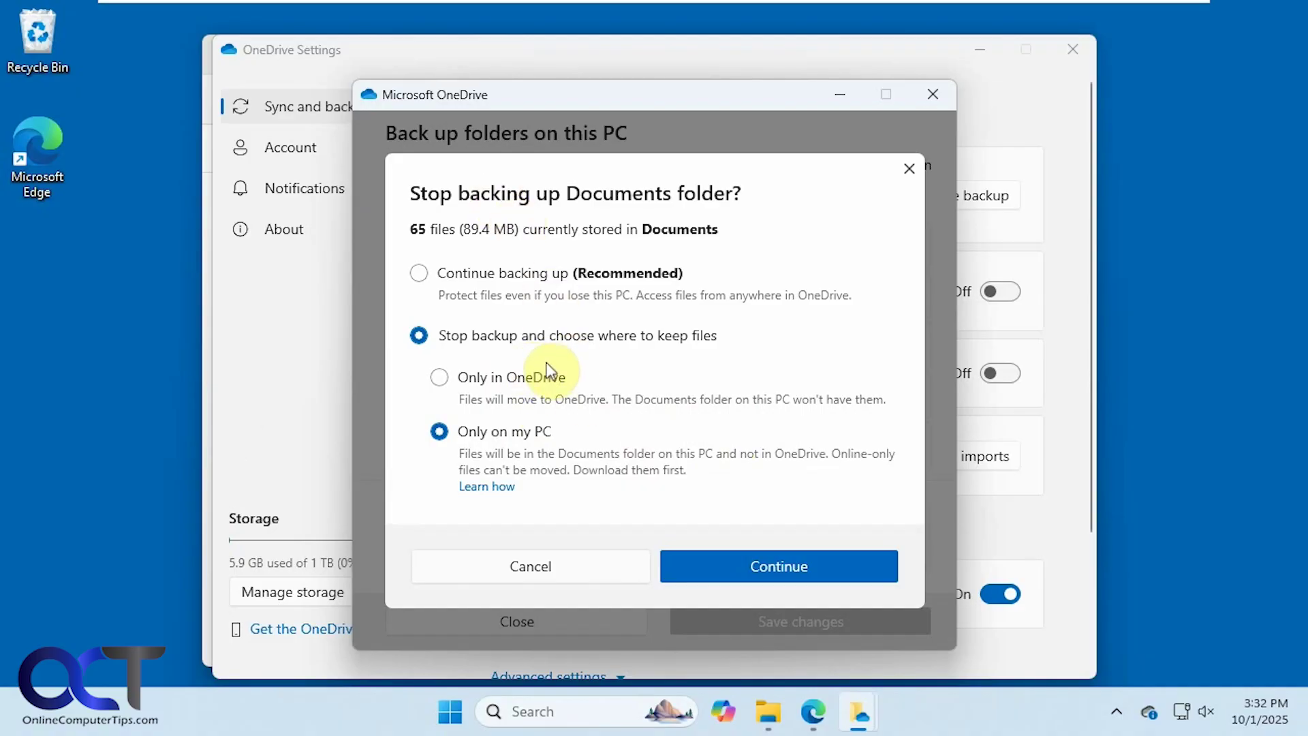
Confirm stopping the Documents backup and open the OneDrive folder holding the unmoved files.
click(760, 566)
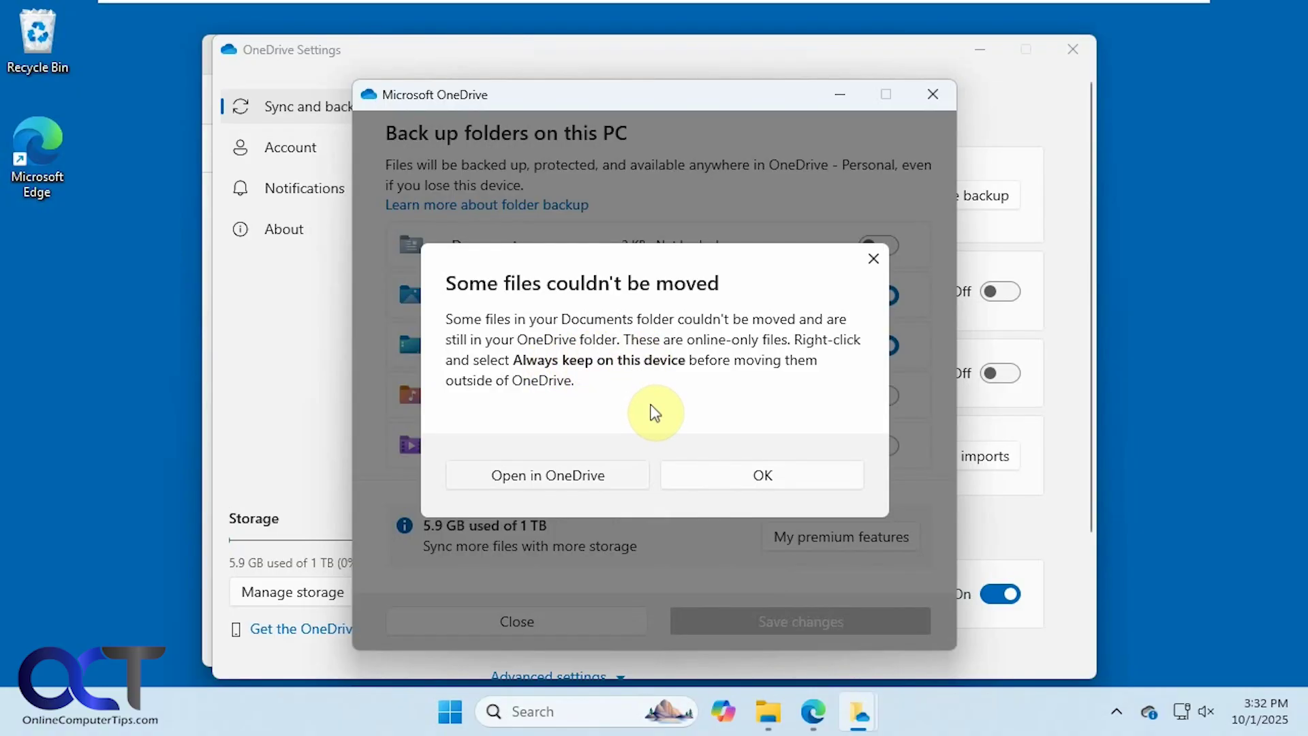
click(581, 475)
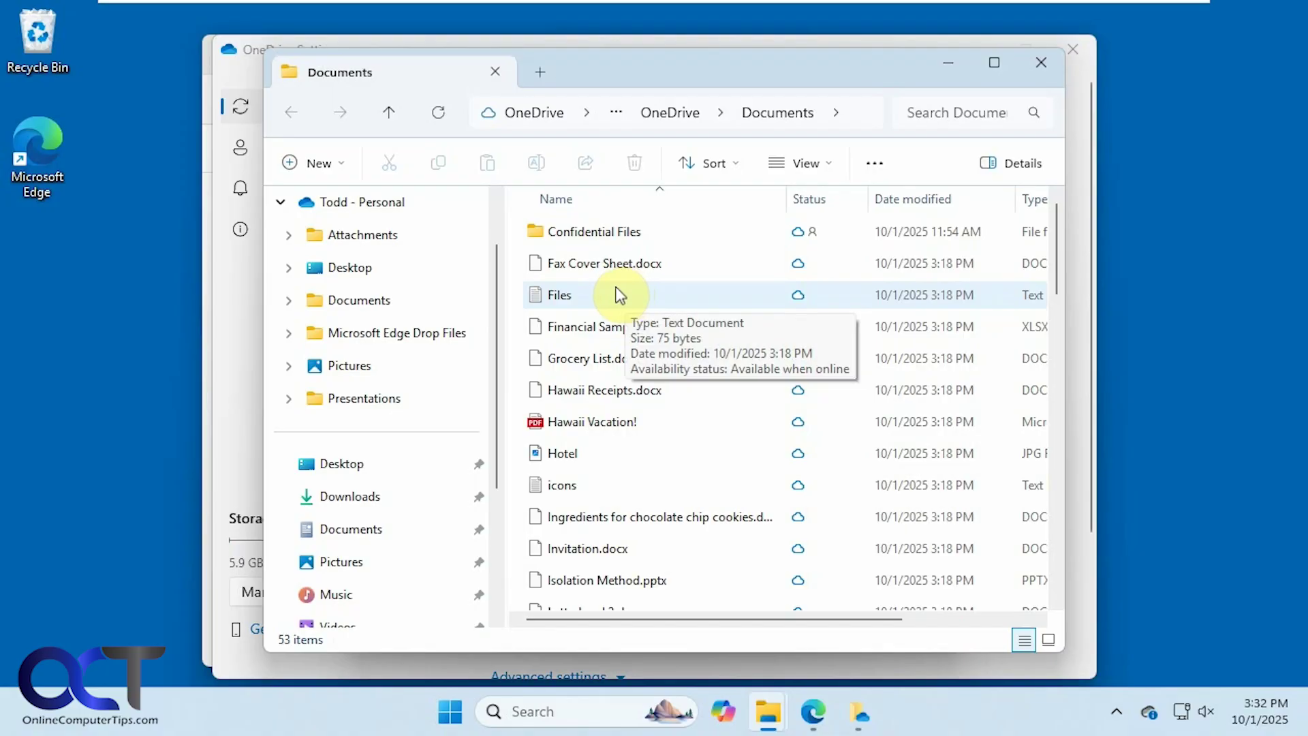
Inspect the file options for Fax Cover Sheet.docx, then bring OneDrive on the web back up.
right_click(607, 268)
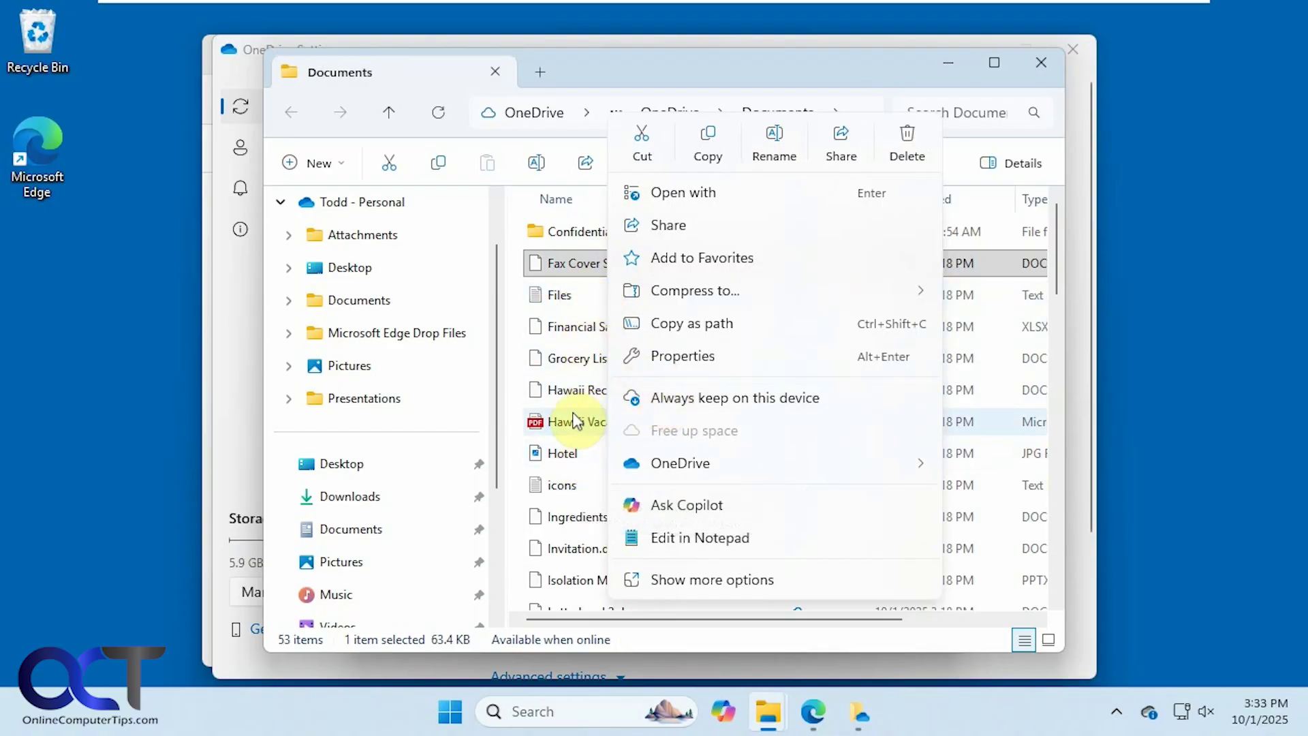
click(599, 68)
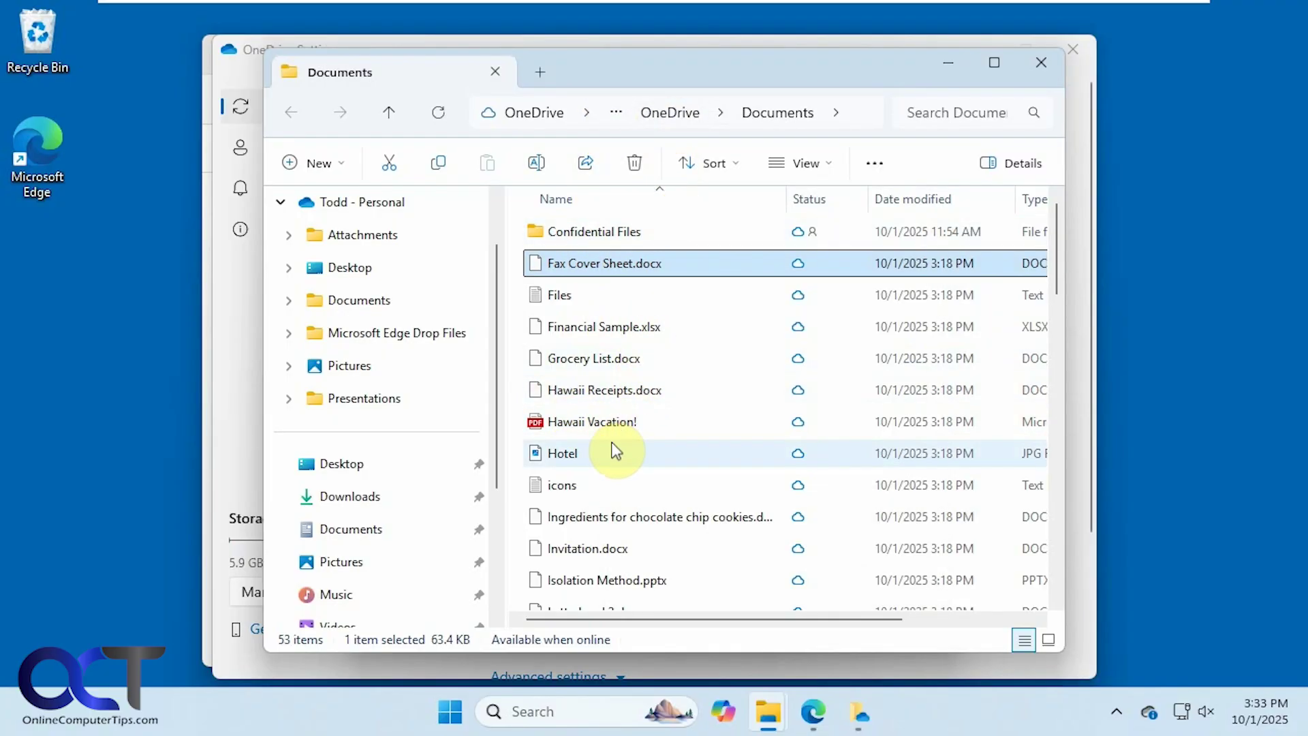
mouse_move(616, 451)
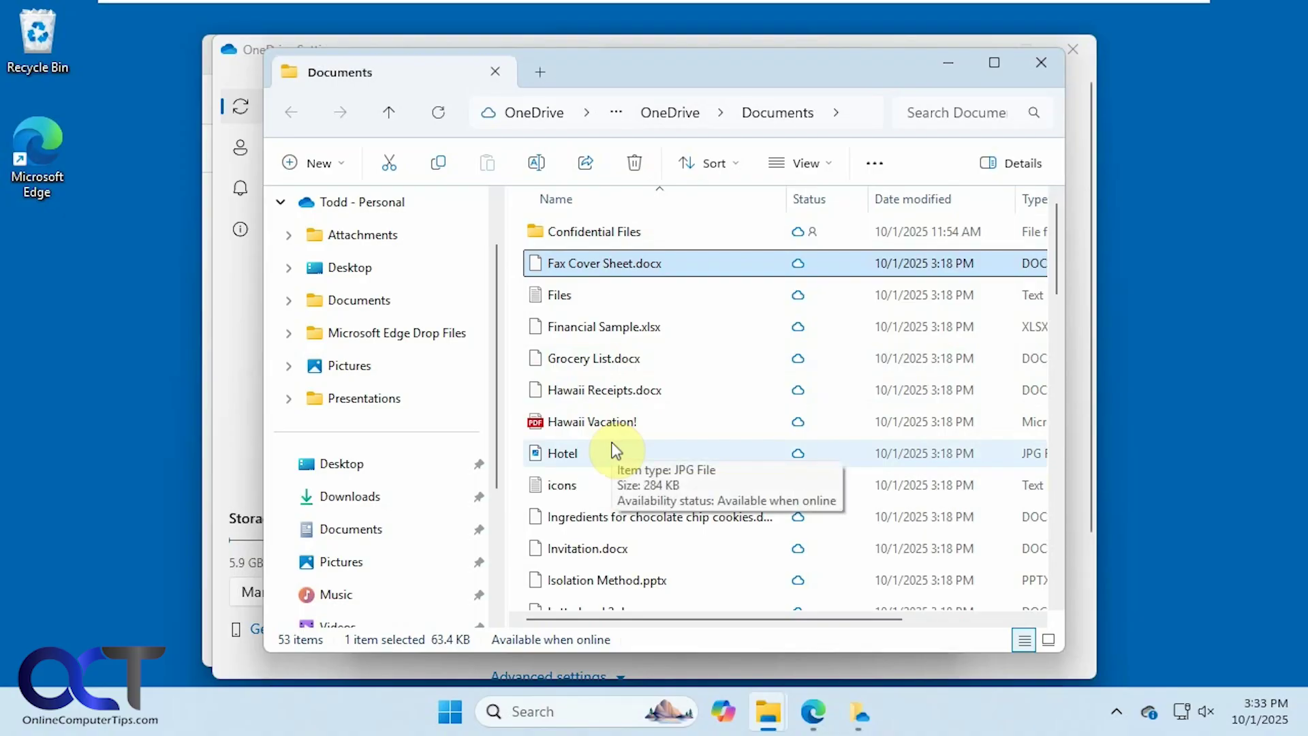
click(812, 711)
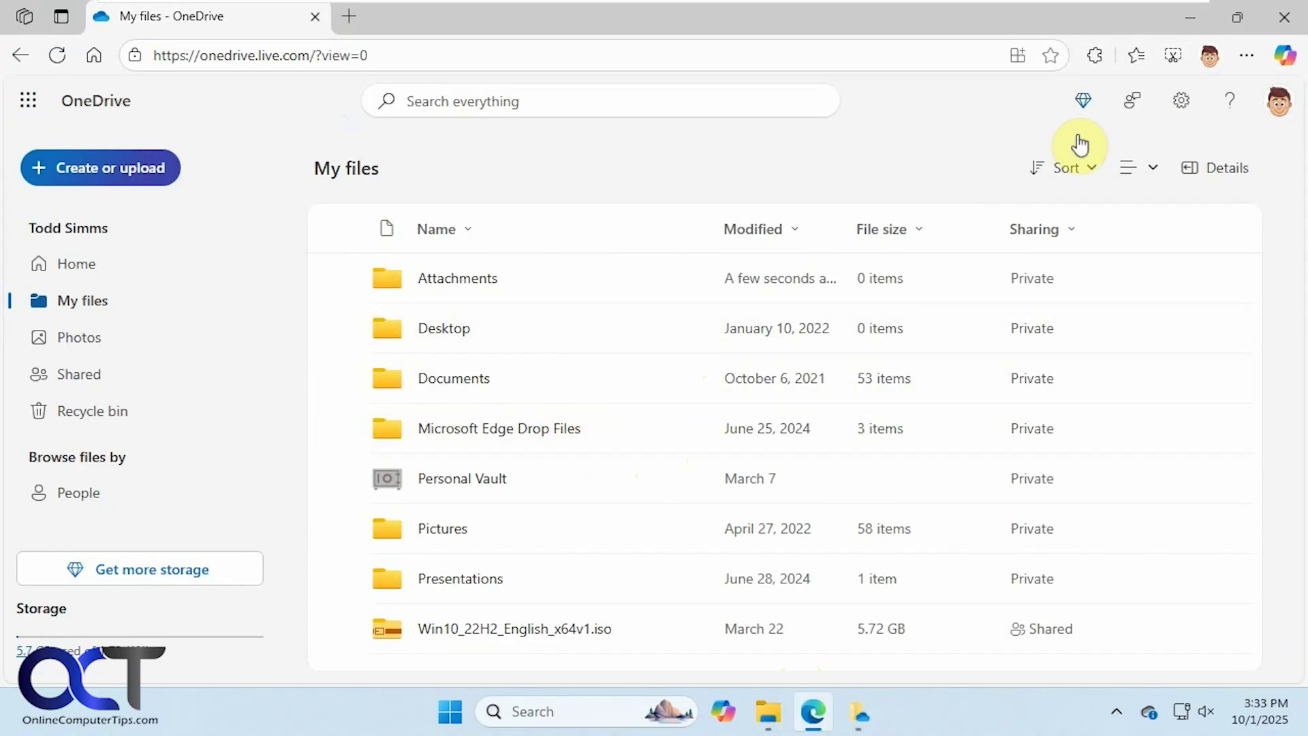
Open a new File Explorer tab at the user profile's local Documents folder under C:\Users.
click(1189, 16)
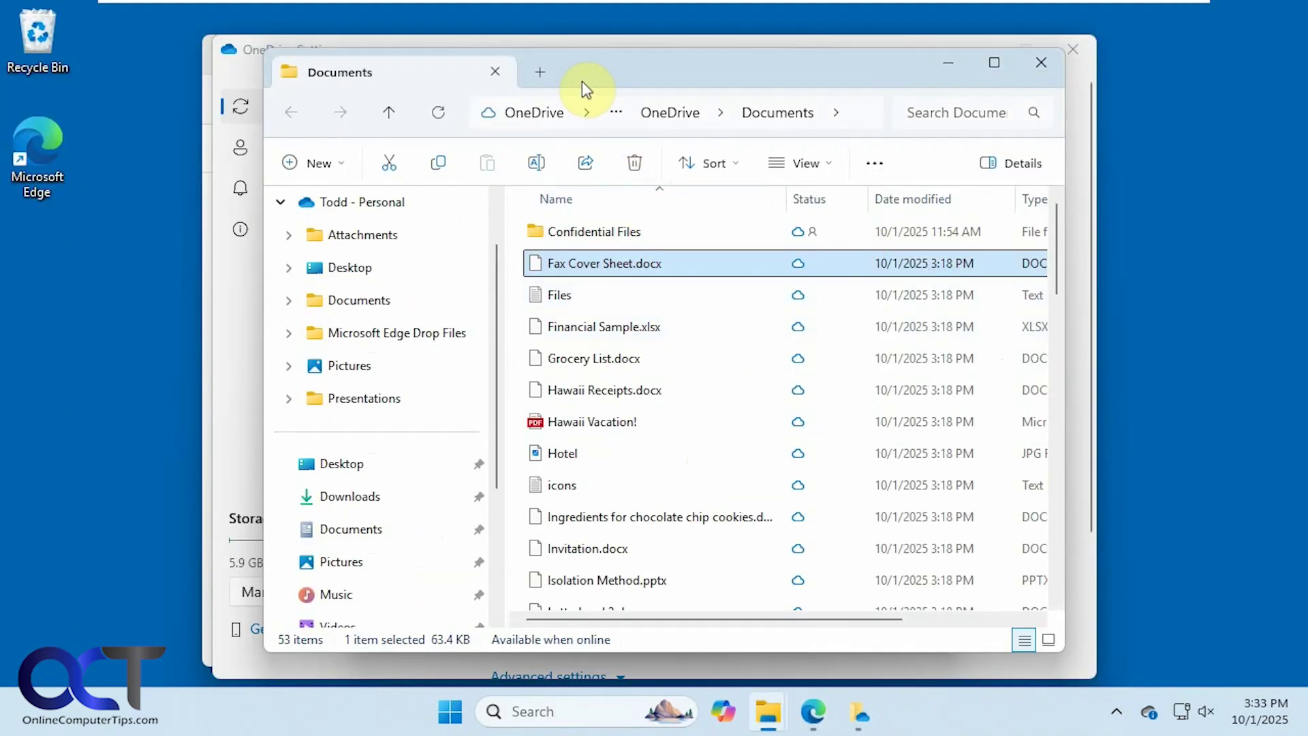
click(544, 75)
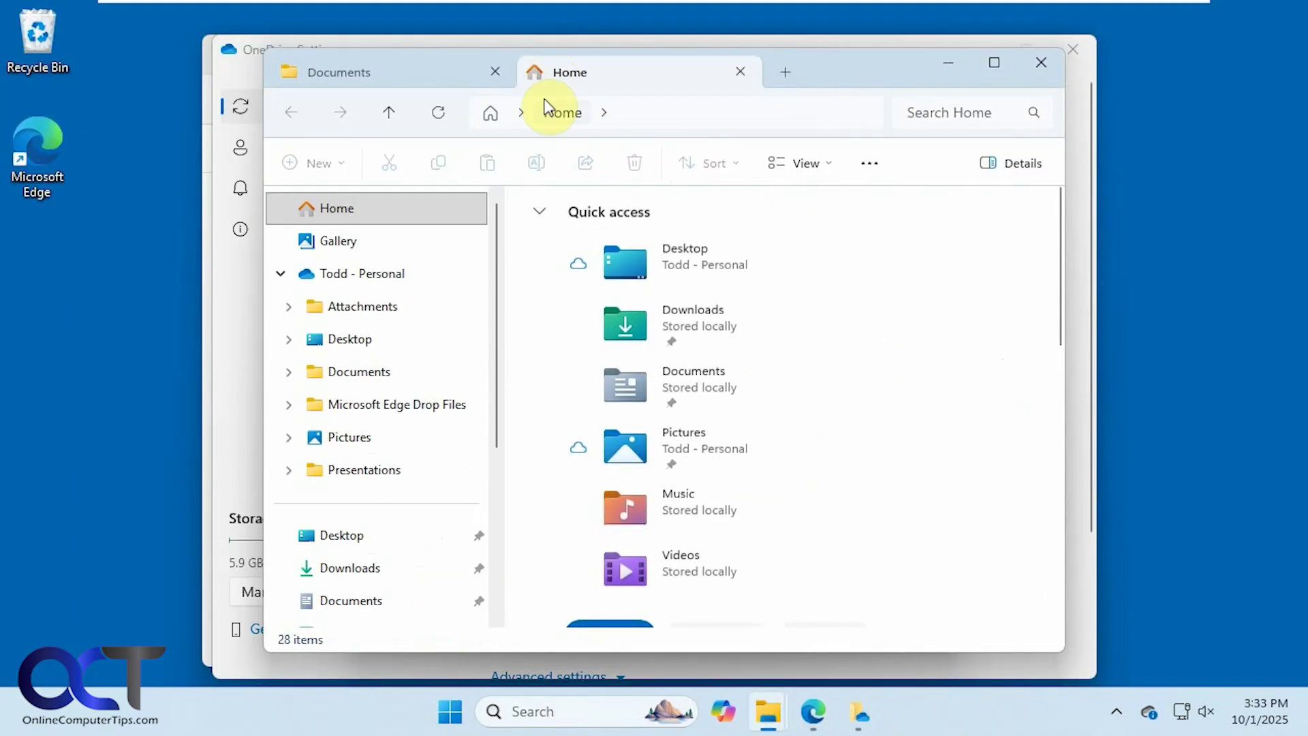
scroll(350, 543, down, 3)
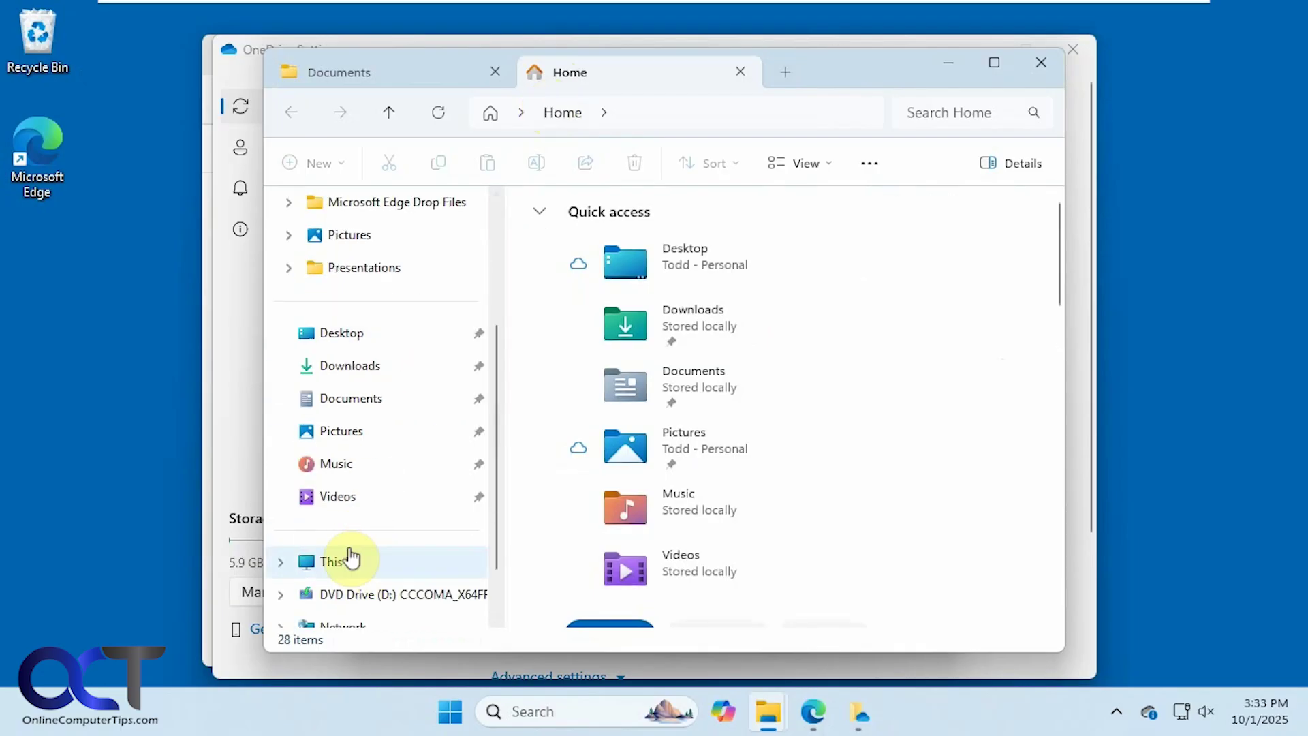
scroll(348, 543, down, 1)
click(352, 507)
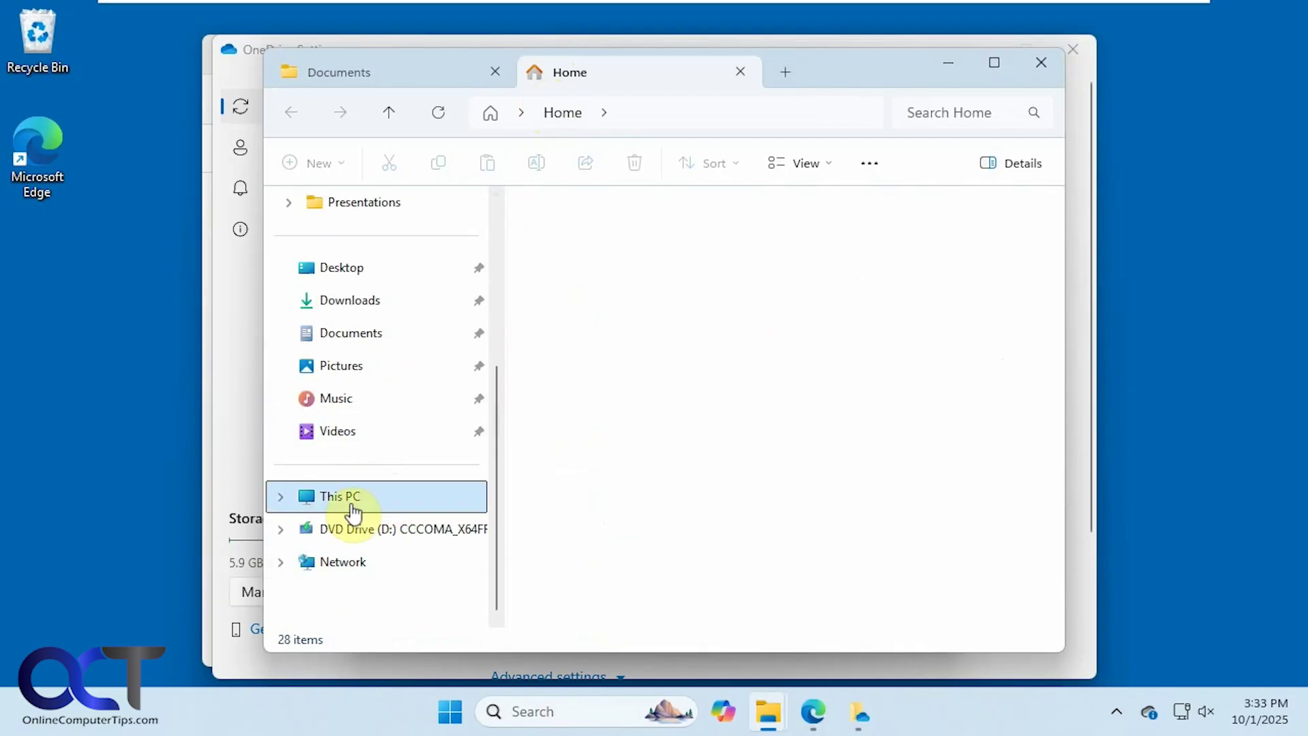
double_click(626, 254)
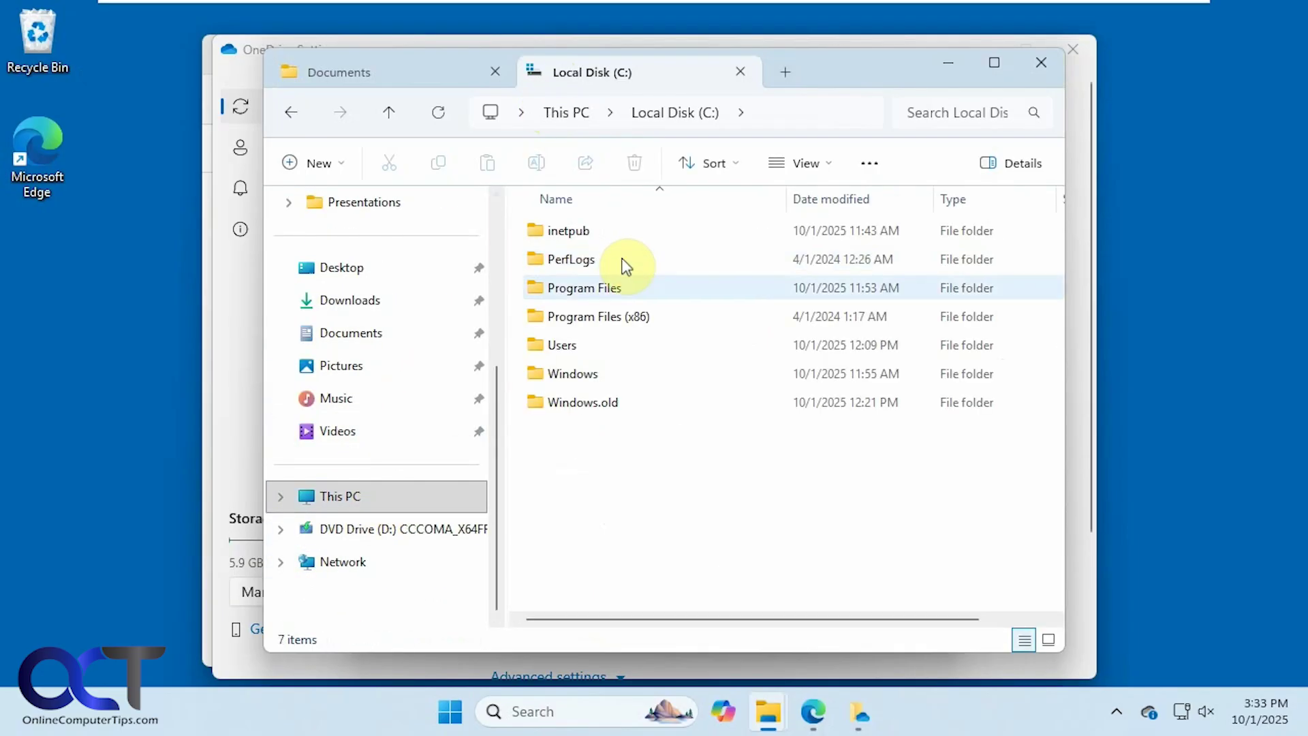
double_click(583, 348)
double_click(579, 259)
double_click(572, 261)
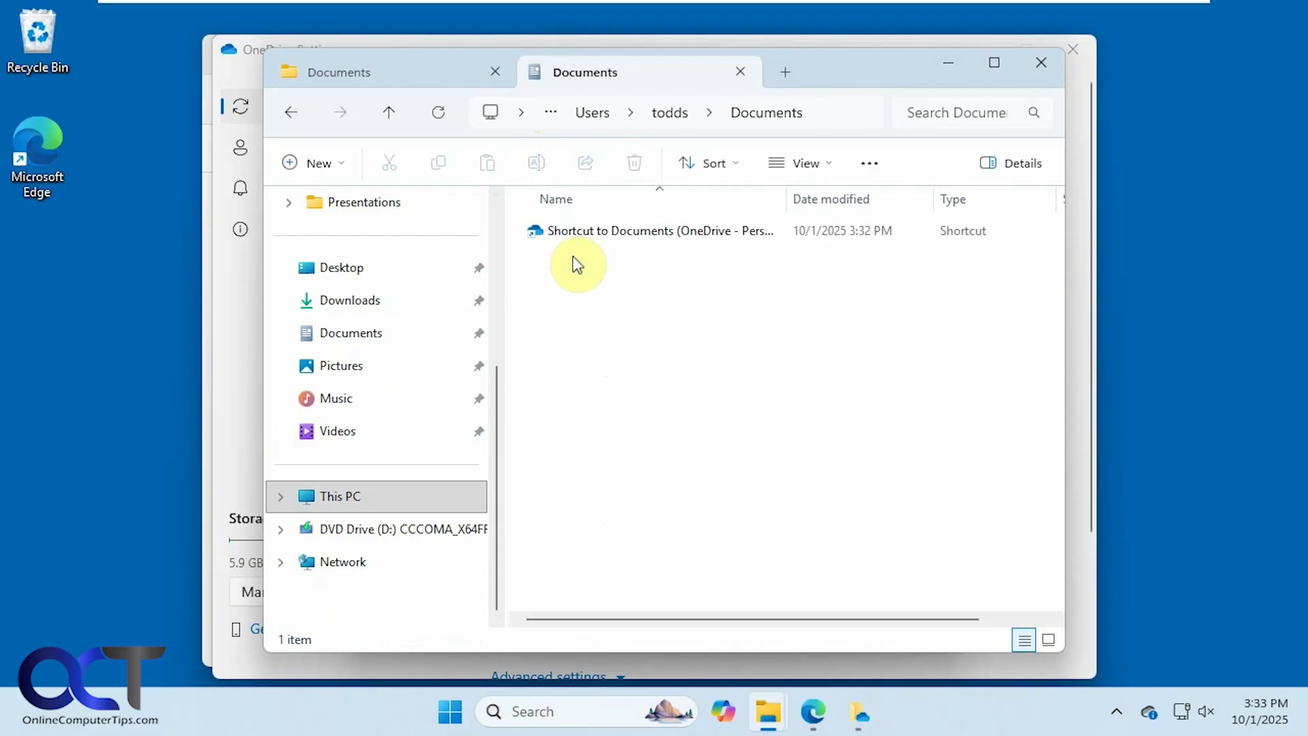
Cut all 53 items from OneDrive Documents and paste them into the local Documents folder.
click(426, 75)
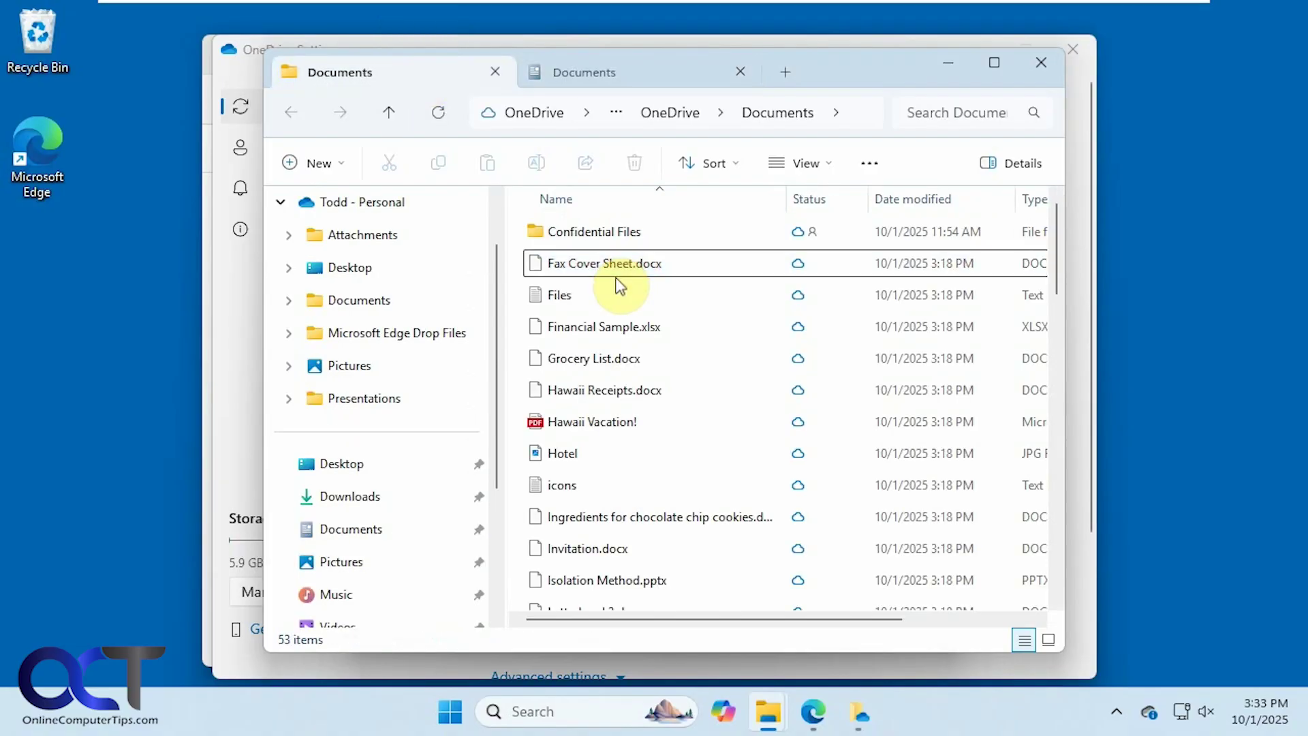
key(ctrl+a)
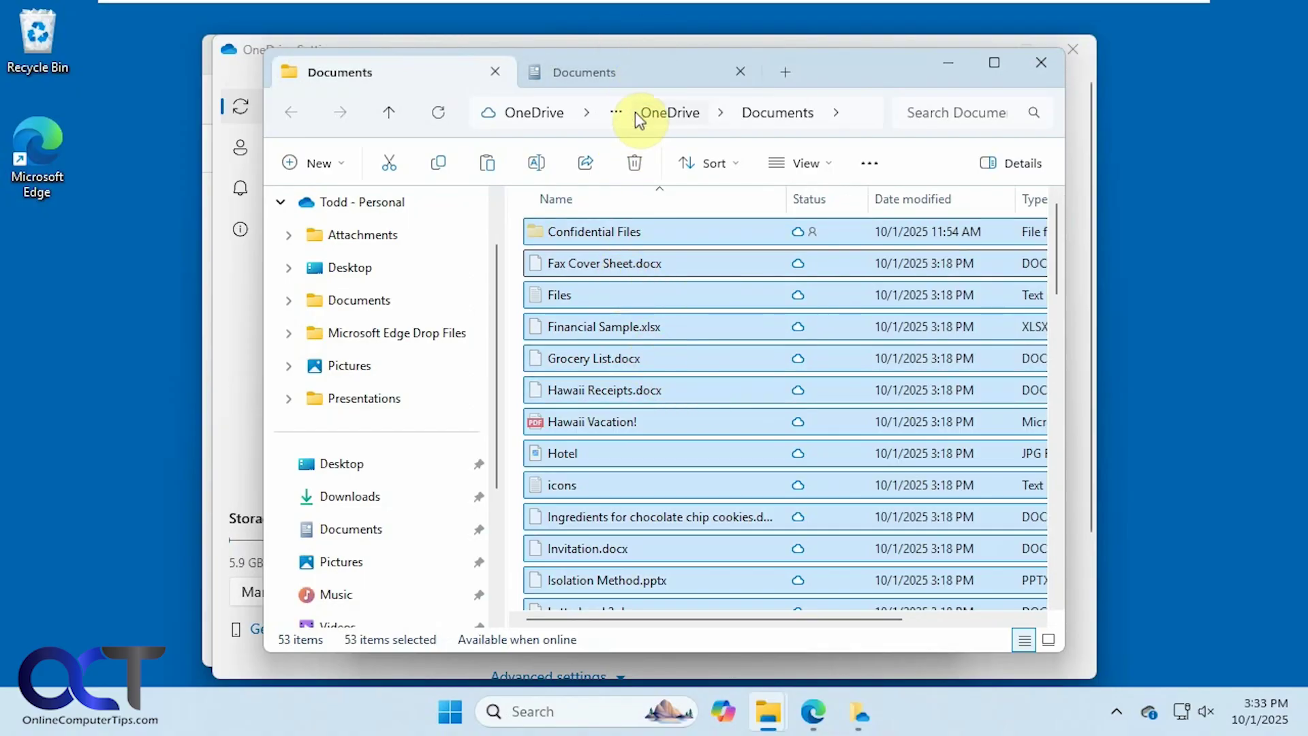
click(628, 76)
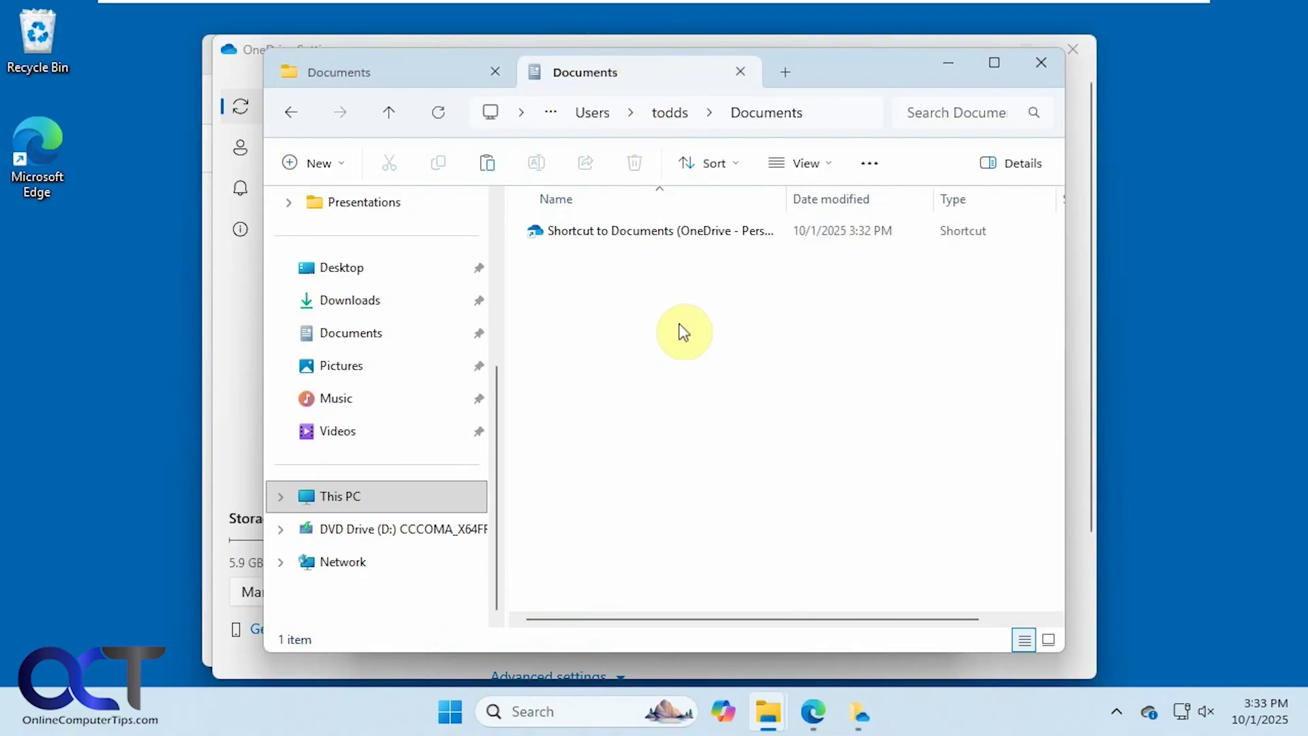
key(ctrl+v)
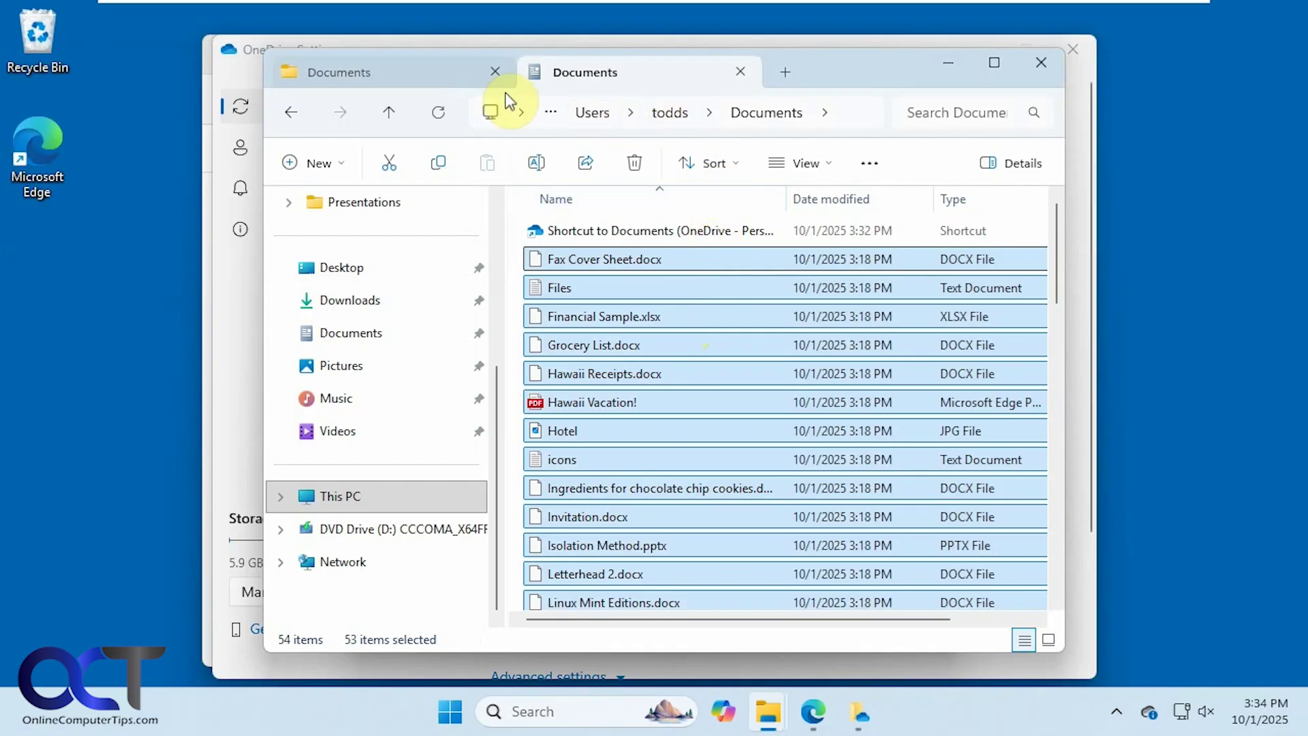
click(410, 68)
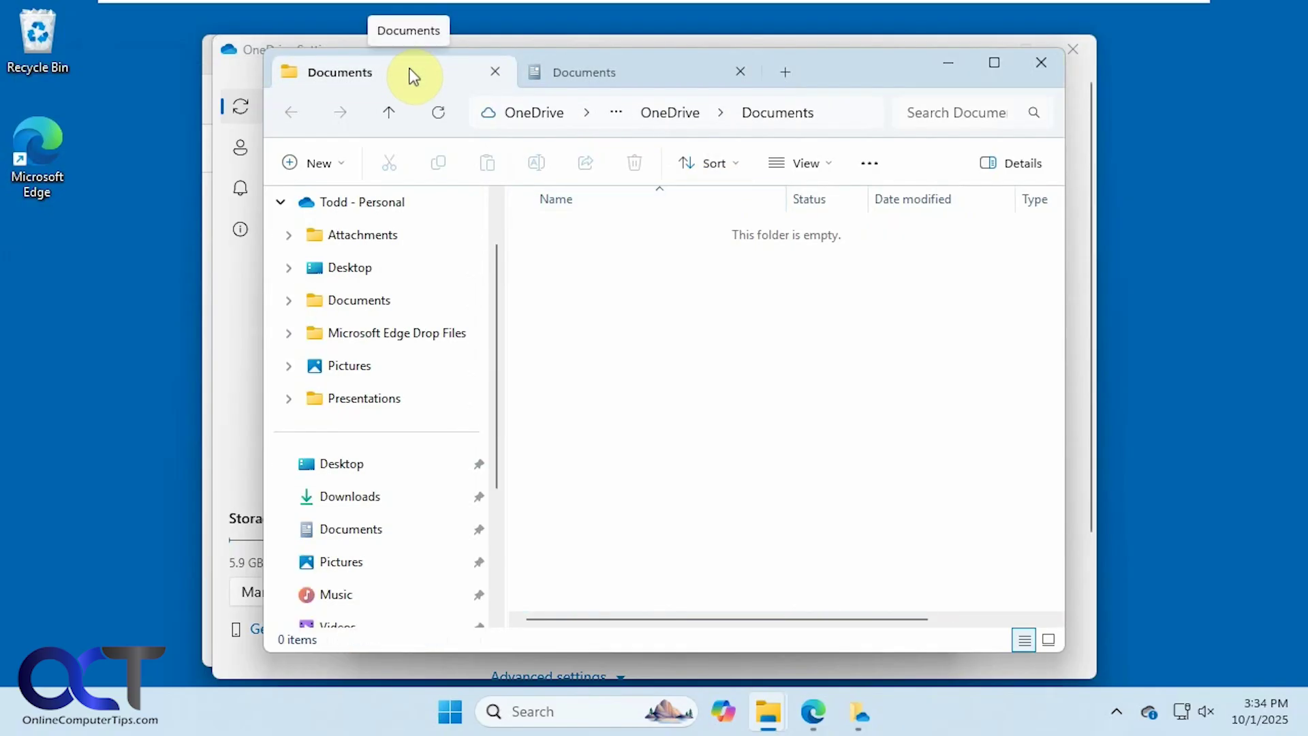
Stop Pictures backup keeping files only on this PC, then open the OneDrive Pictures folder.
click(860, 713)
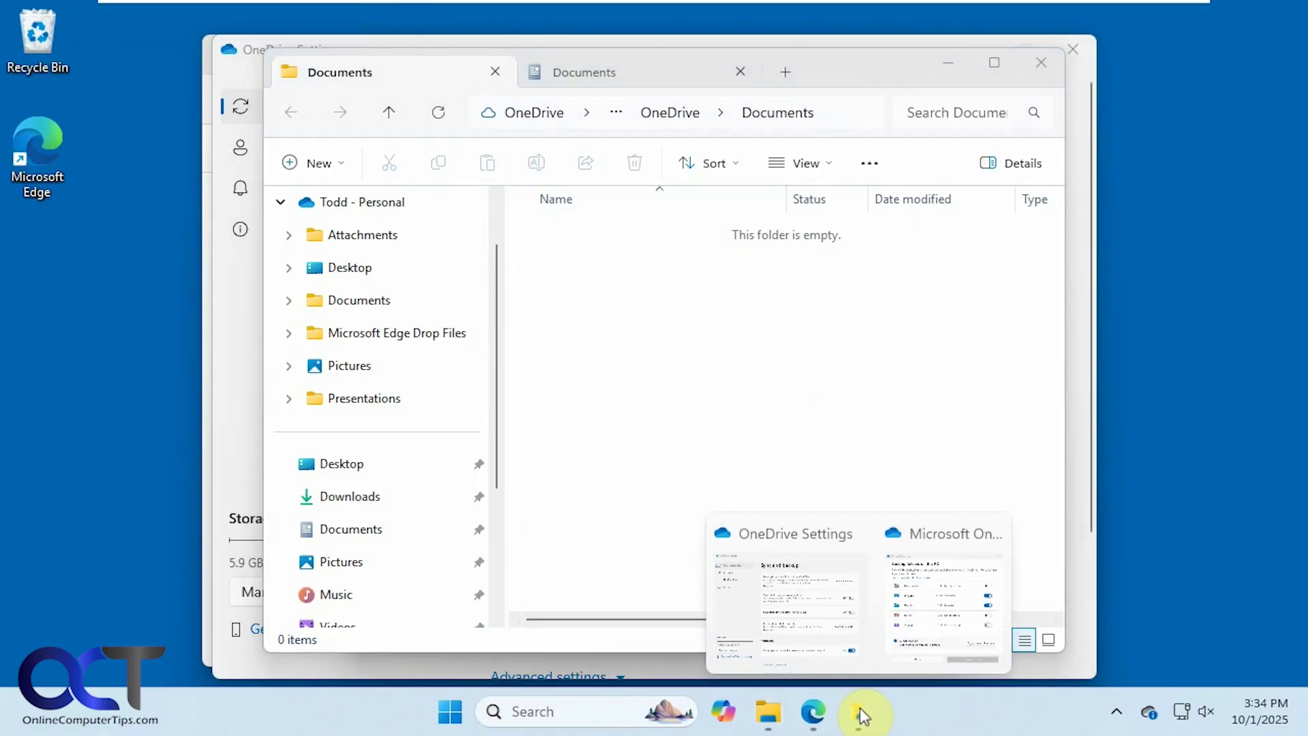
click(889, 630)
click(878, 295)
click(626, 337)
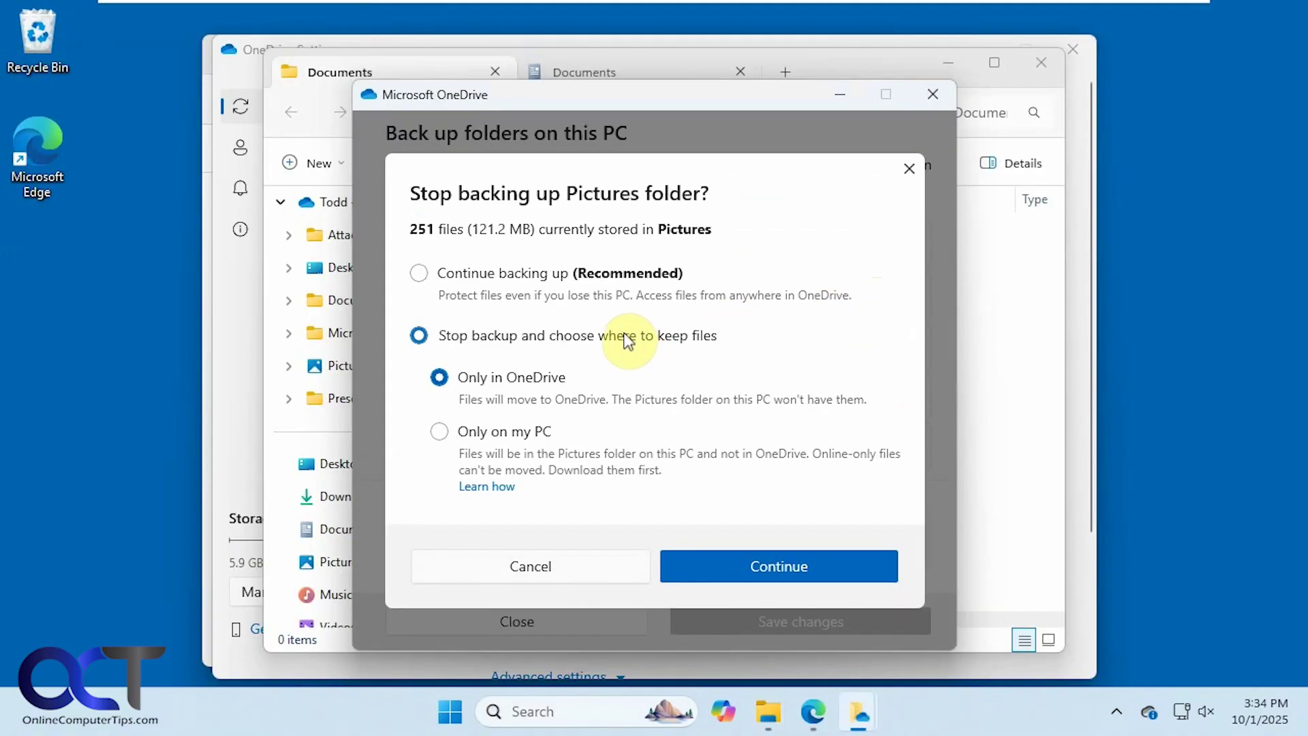
click(525, 431)
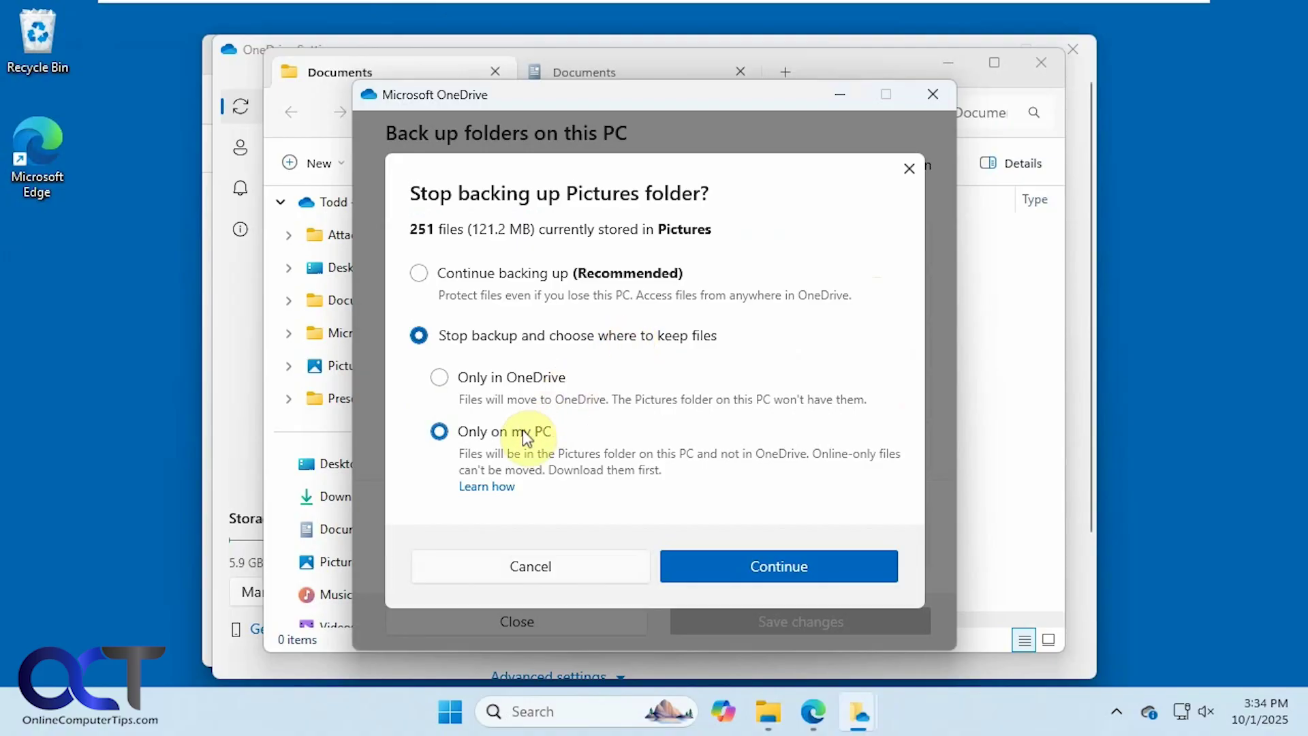
click(725, 566)
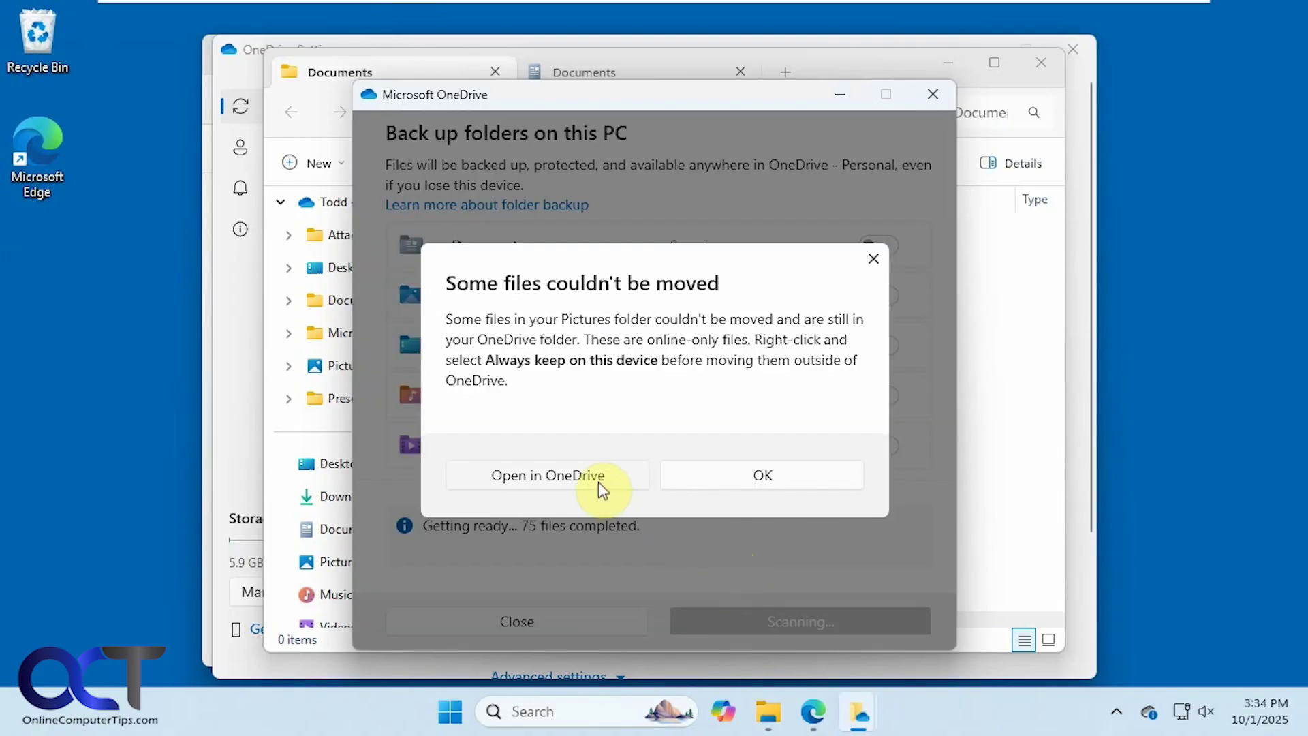
click(598, 478)
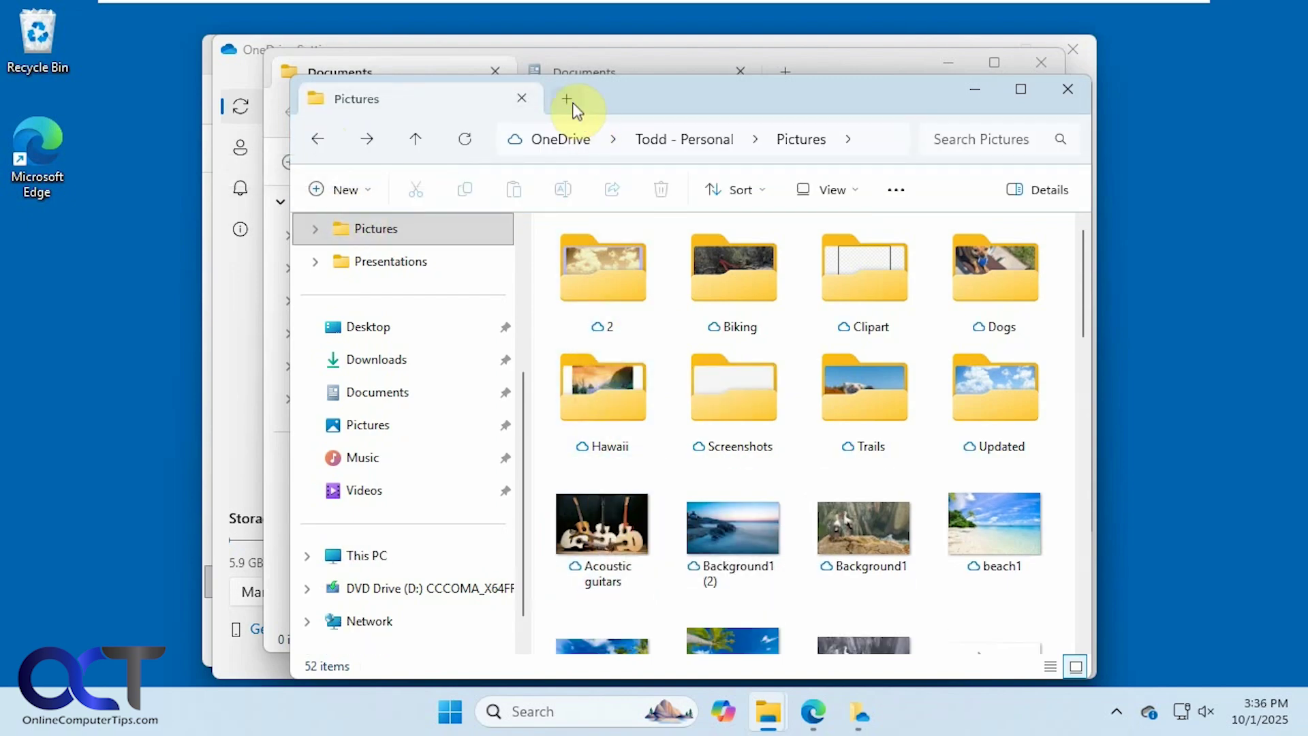
In a new Explorer tab, browse to the empty local C:\Users\todds\Pictures folder and show its path.
click(569, 102)
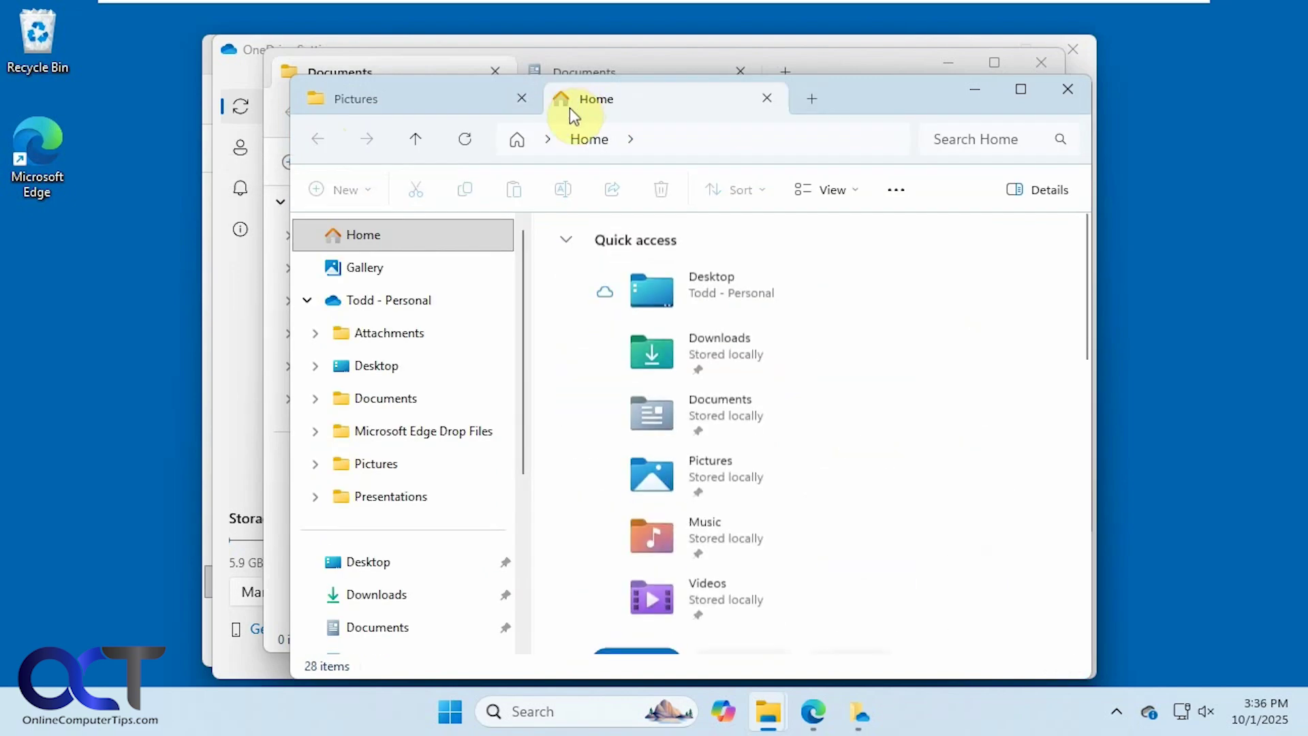
scroll(392, 613, down, 3)
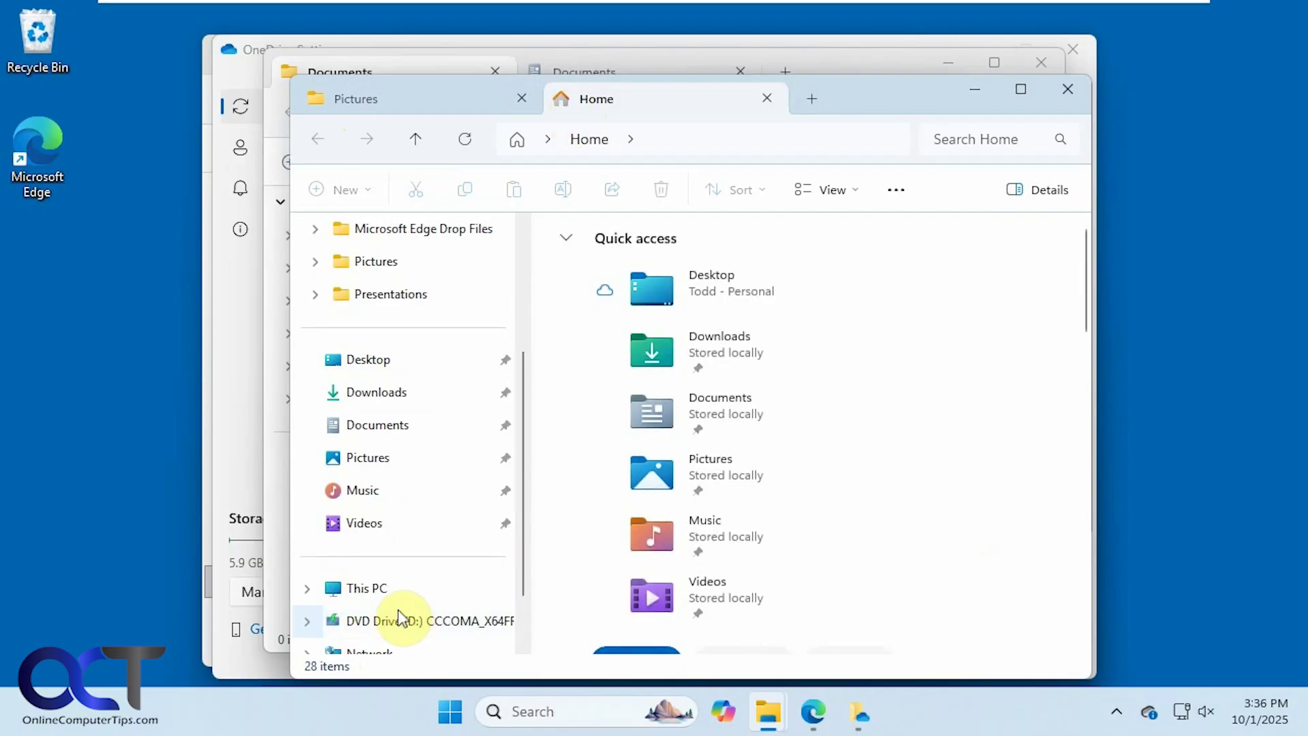
click(348, 590)
double_click(649, 278)
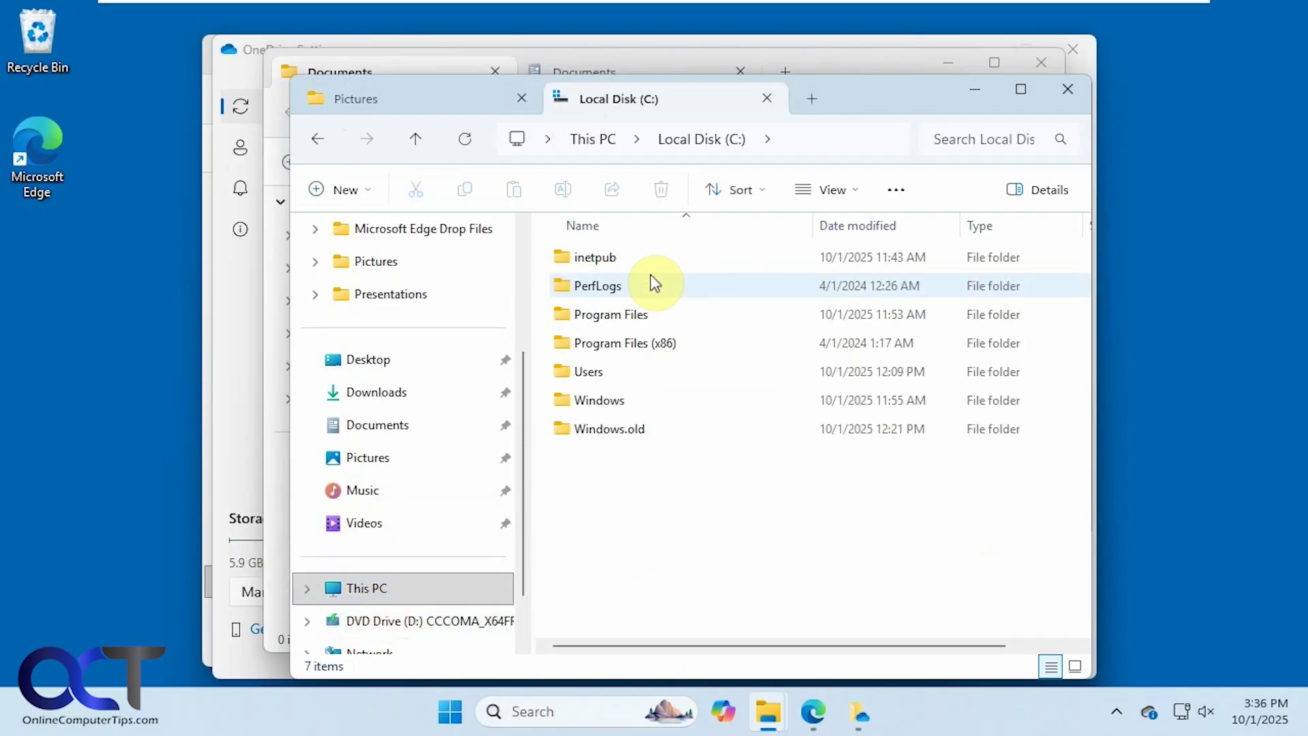
double_click(600, 342)
double_click(603, 287)
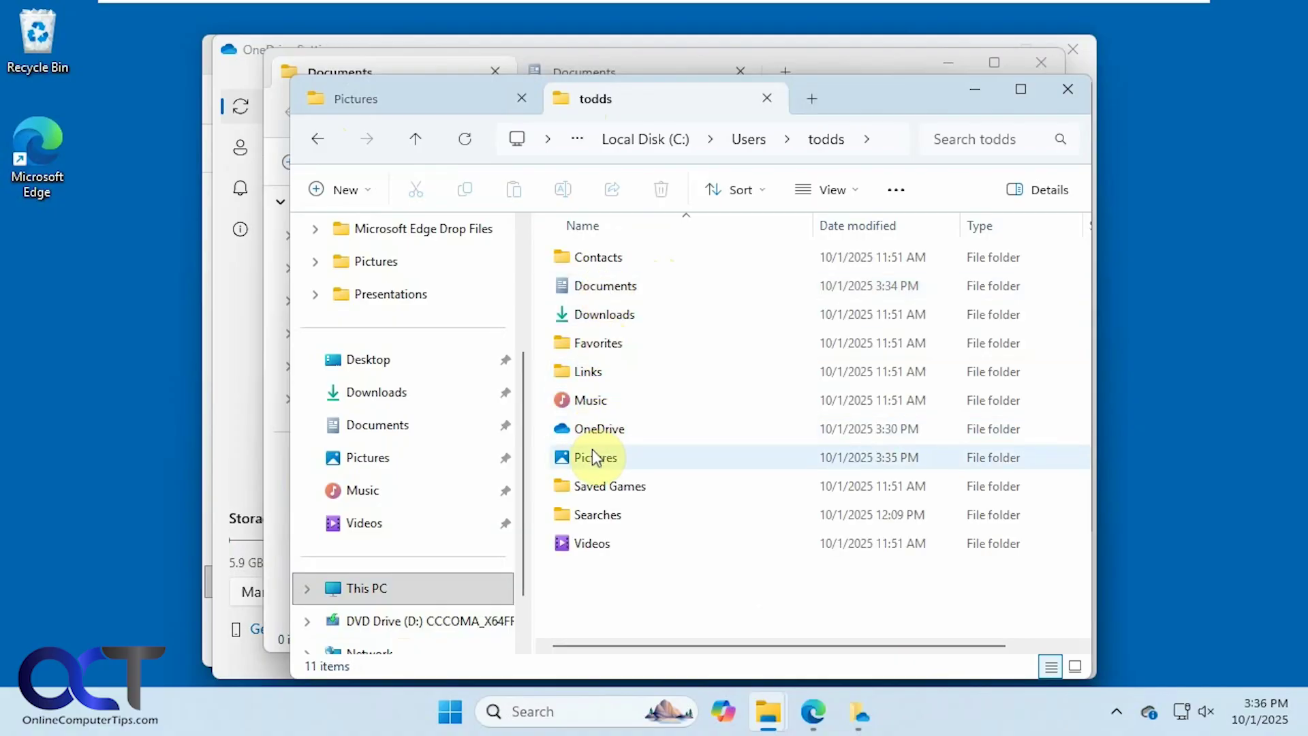
double_click(593, 454)
click(860, 147)
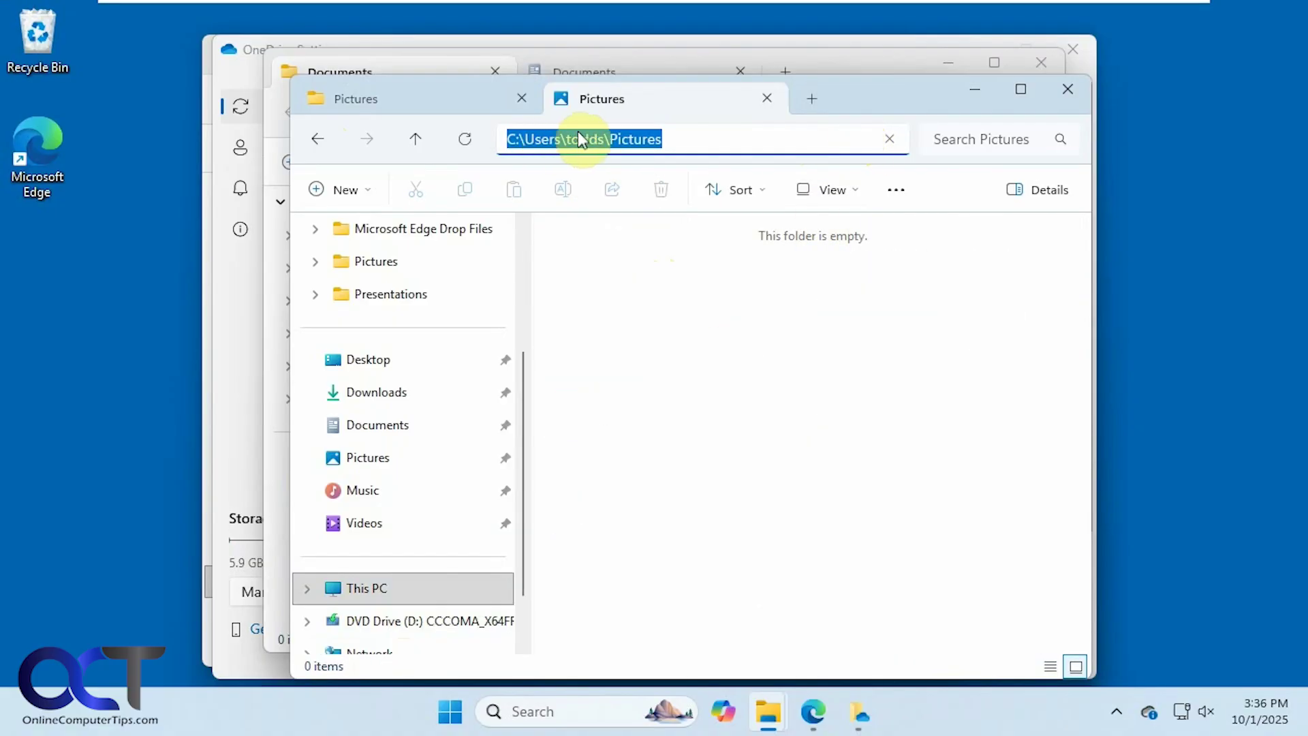
Move all 52 items from OneDrive Pictures into local C:\Users\todds\Pictures and check the transfer.
key(ctrl+Tab)
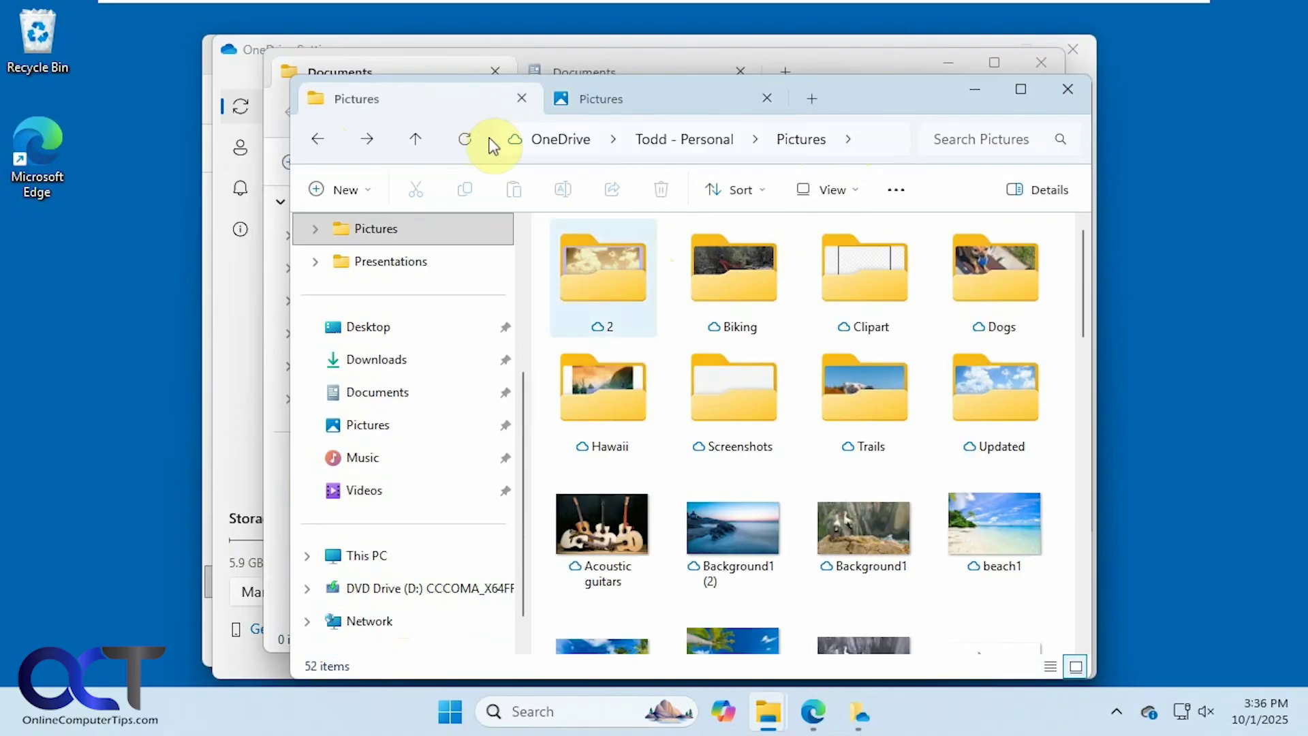
click(615, 268)
key(ctrl+a)
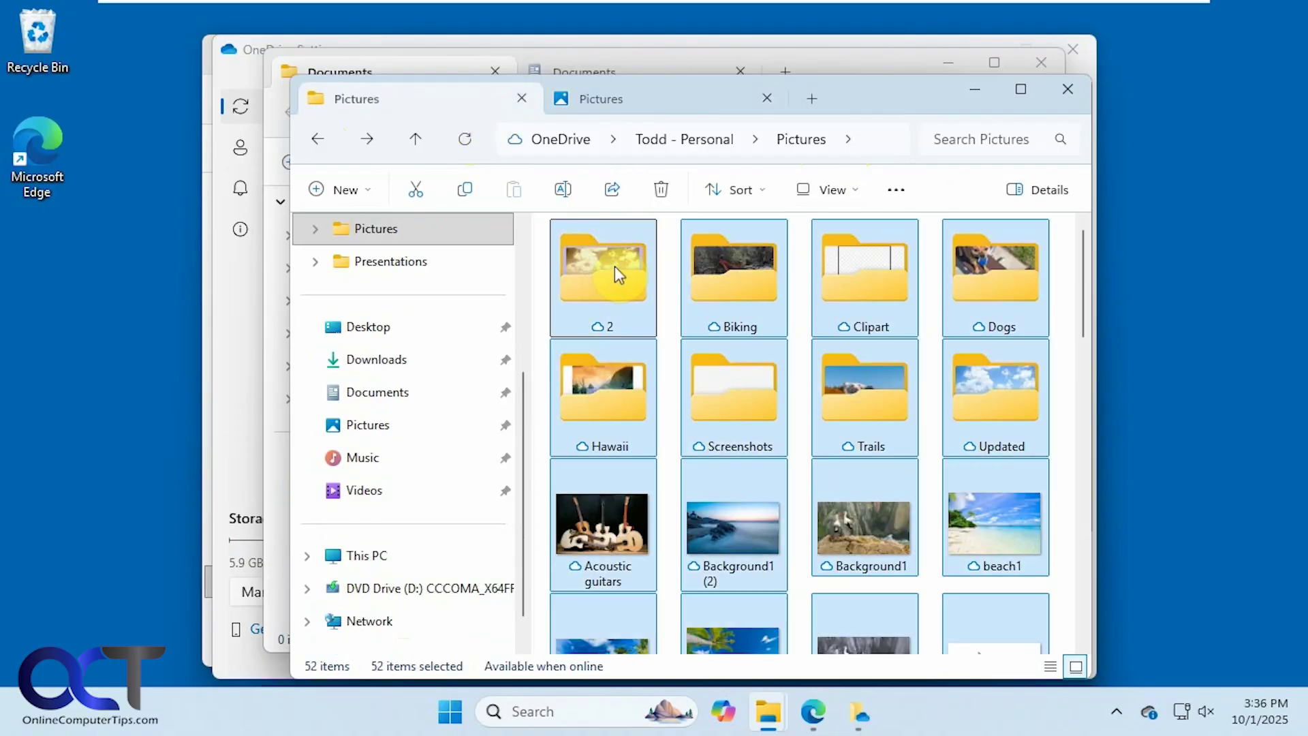
click(647, 102)
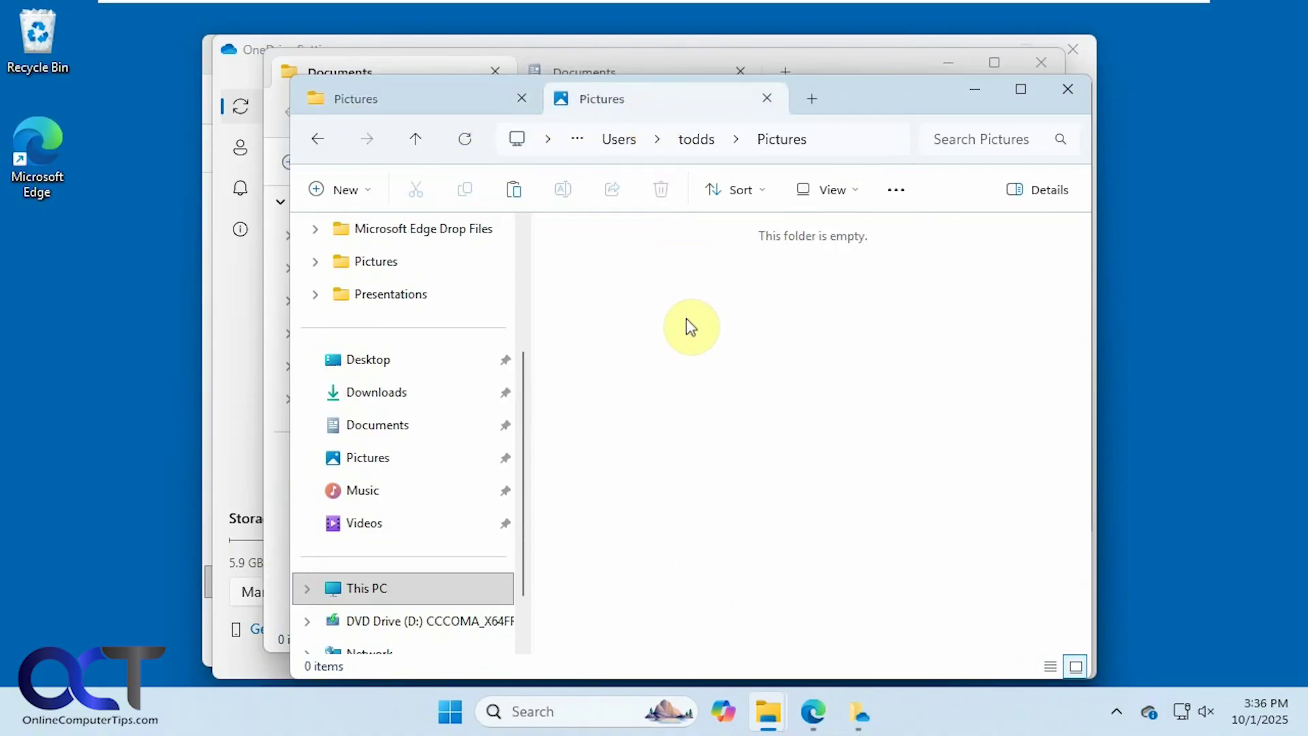
key(ctrl+v)
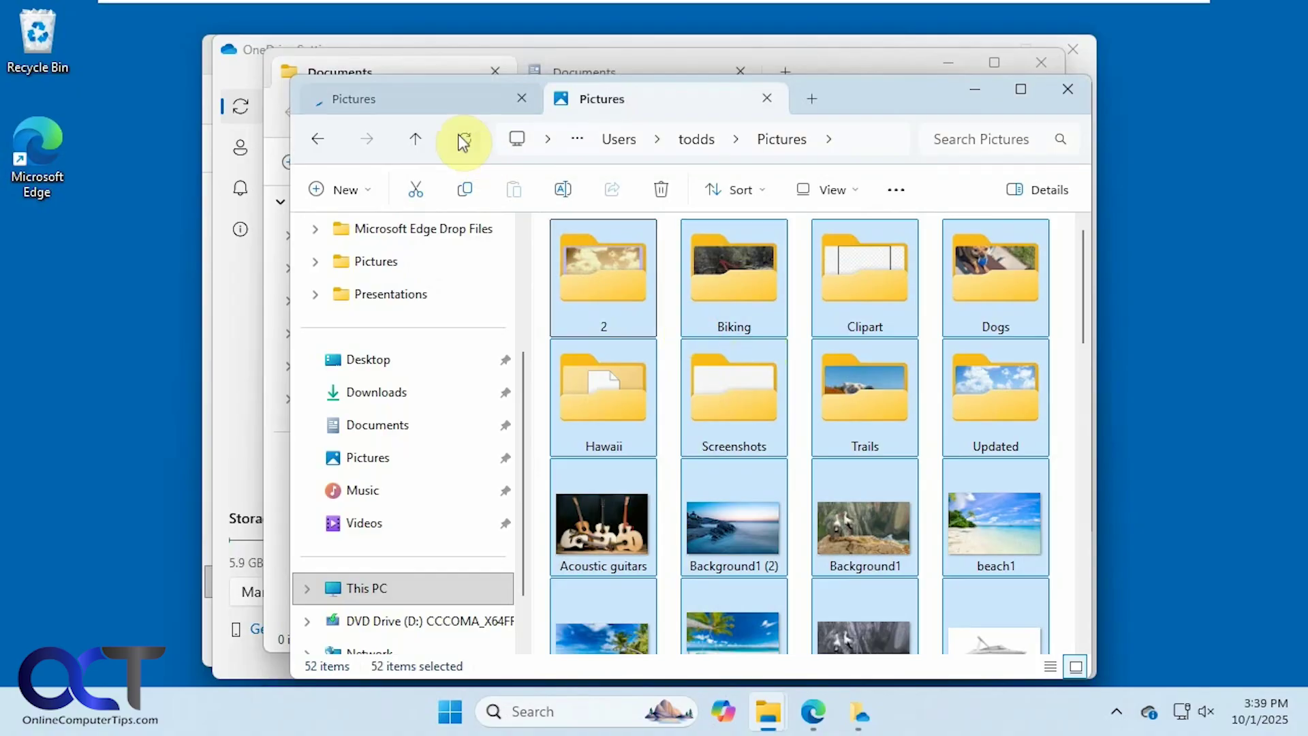
click(426, 95)
click(626, 99)
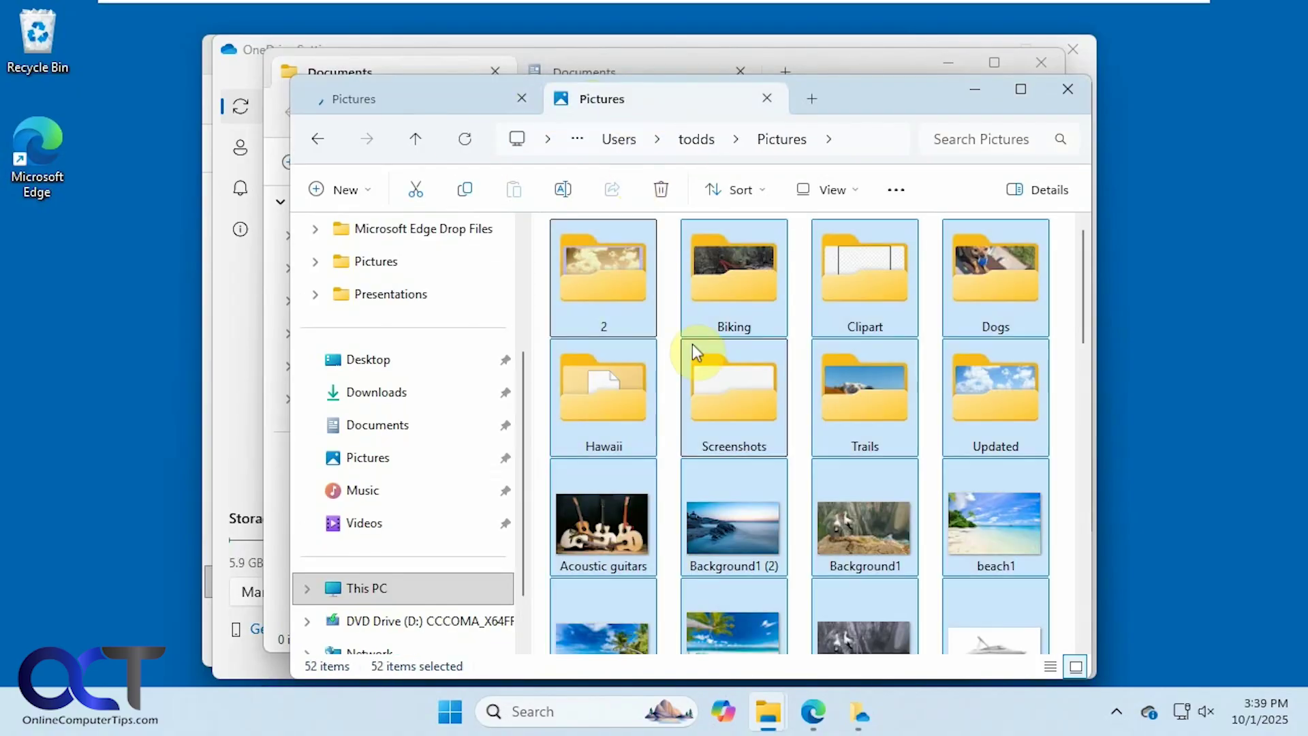
mouse_move(730, 427)
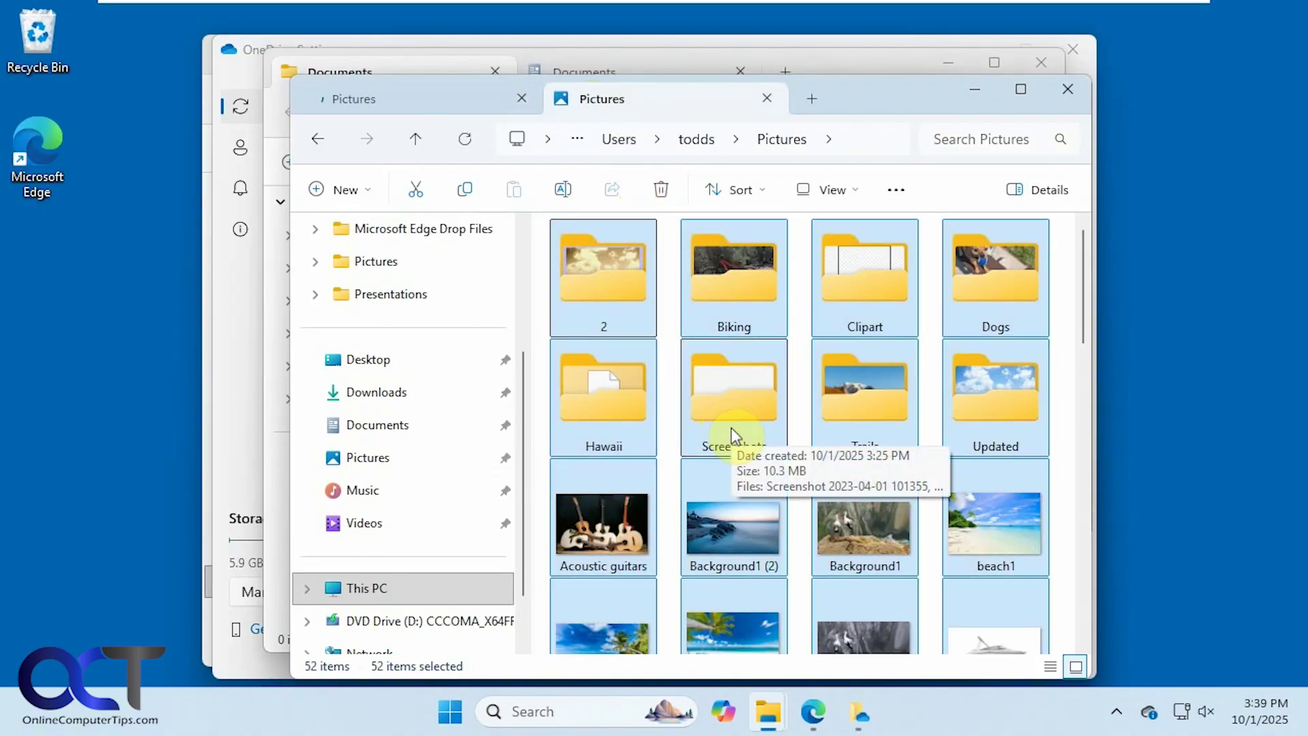
drag(522, 465, 521, 347)
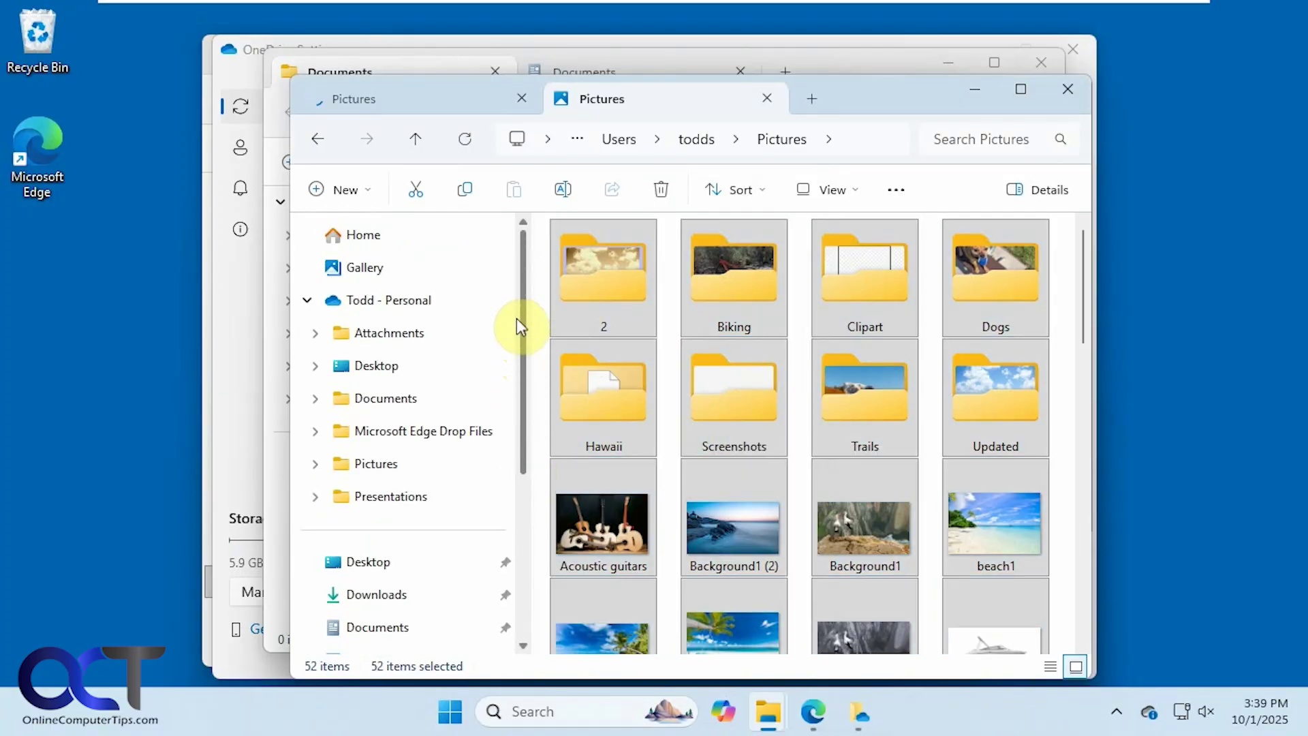
Turn off Desktop backup with 'Only on my PC', confirm, and close the folder backup window.
click(850, 719)
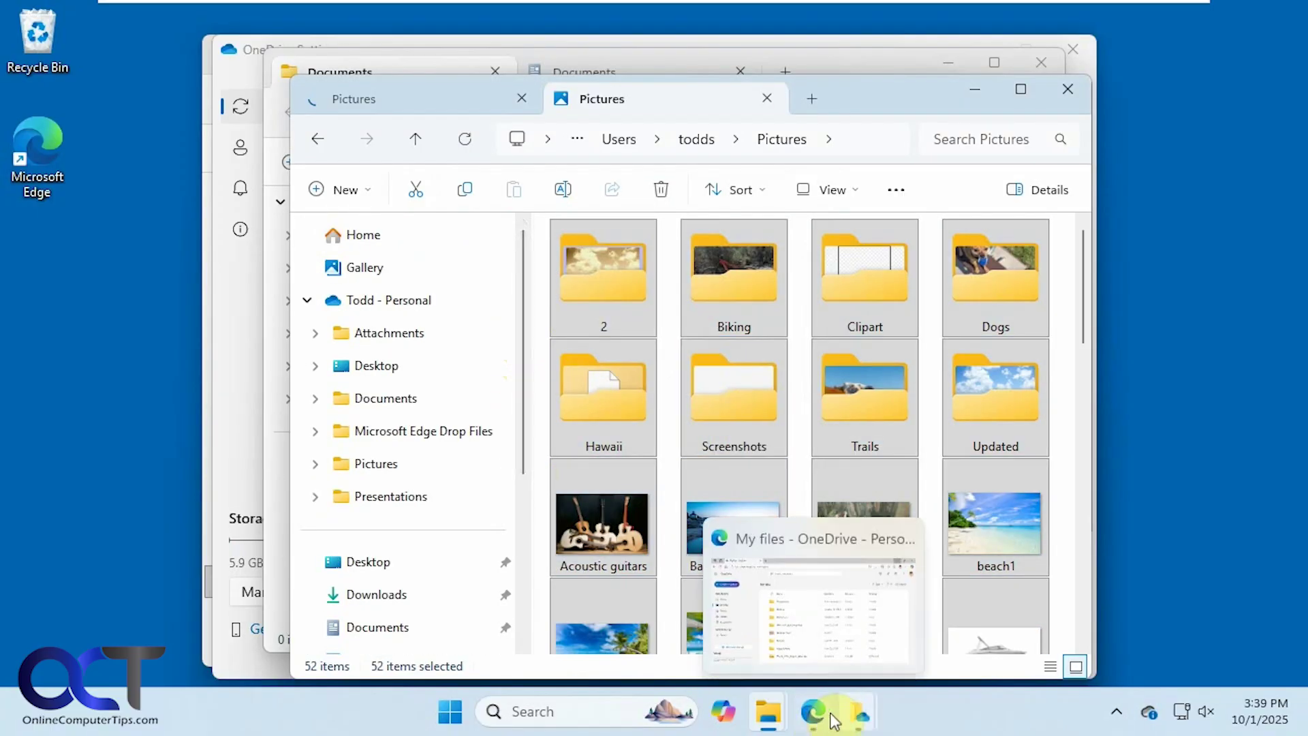
click(899, 631)
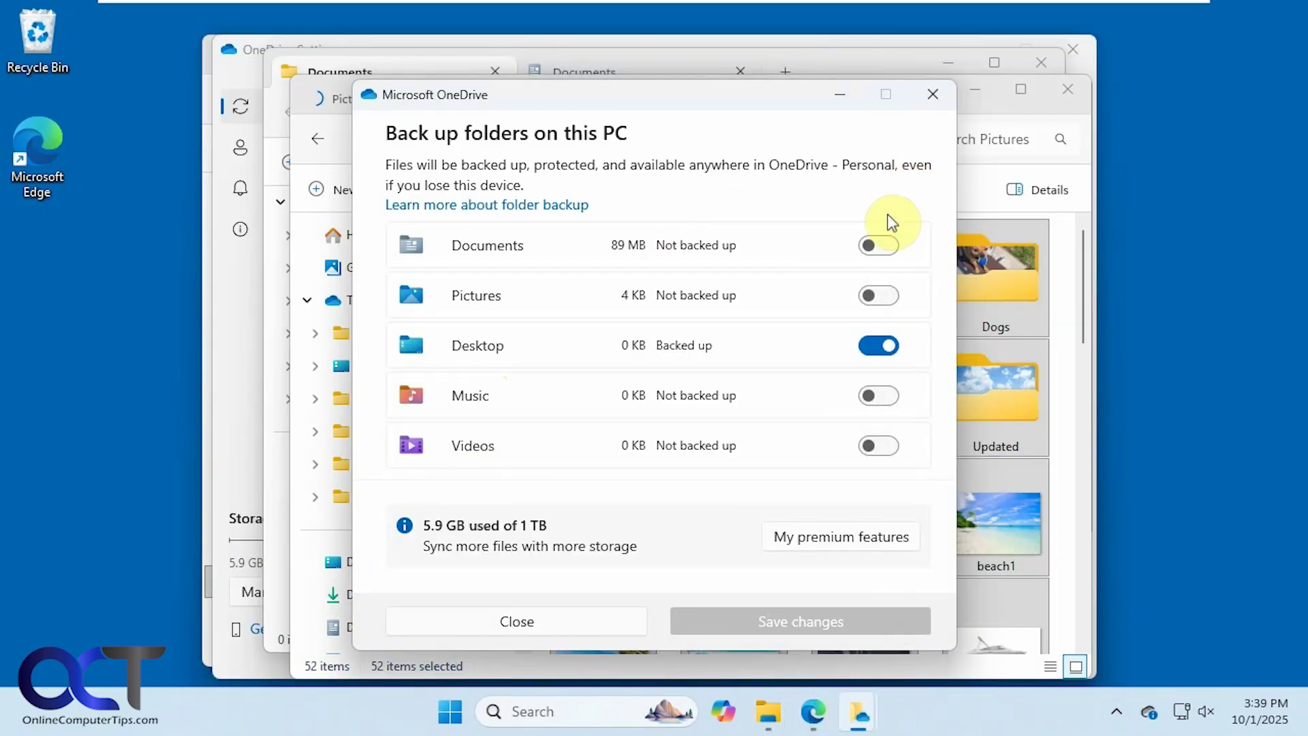
click(876, 345)
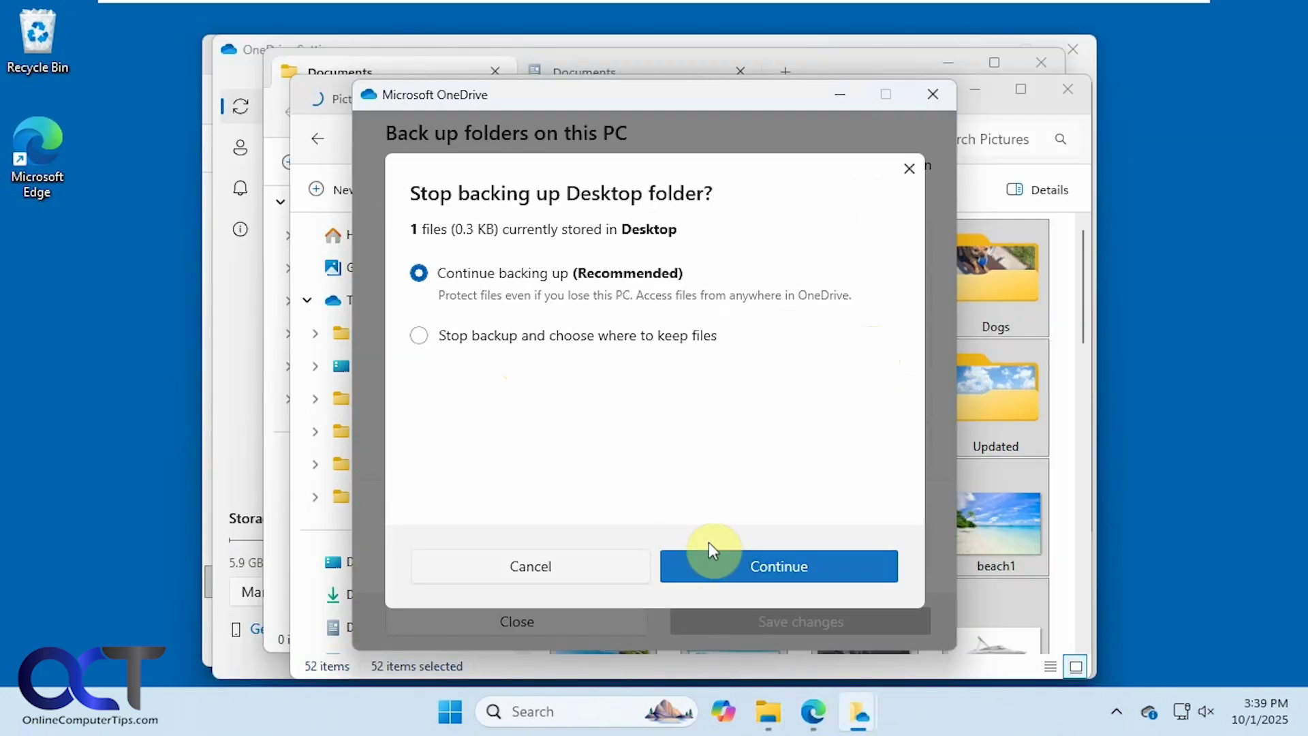
click(594, 336)
click(519, 431)
click(712, 564)
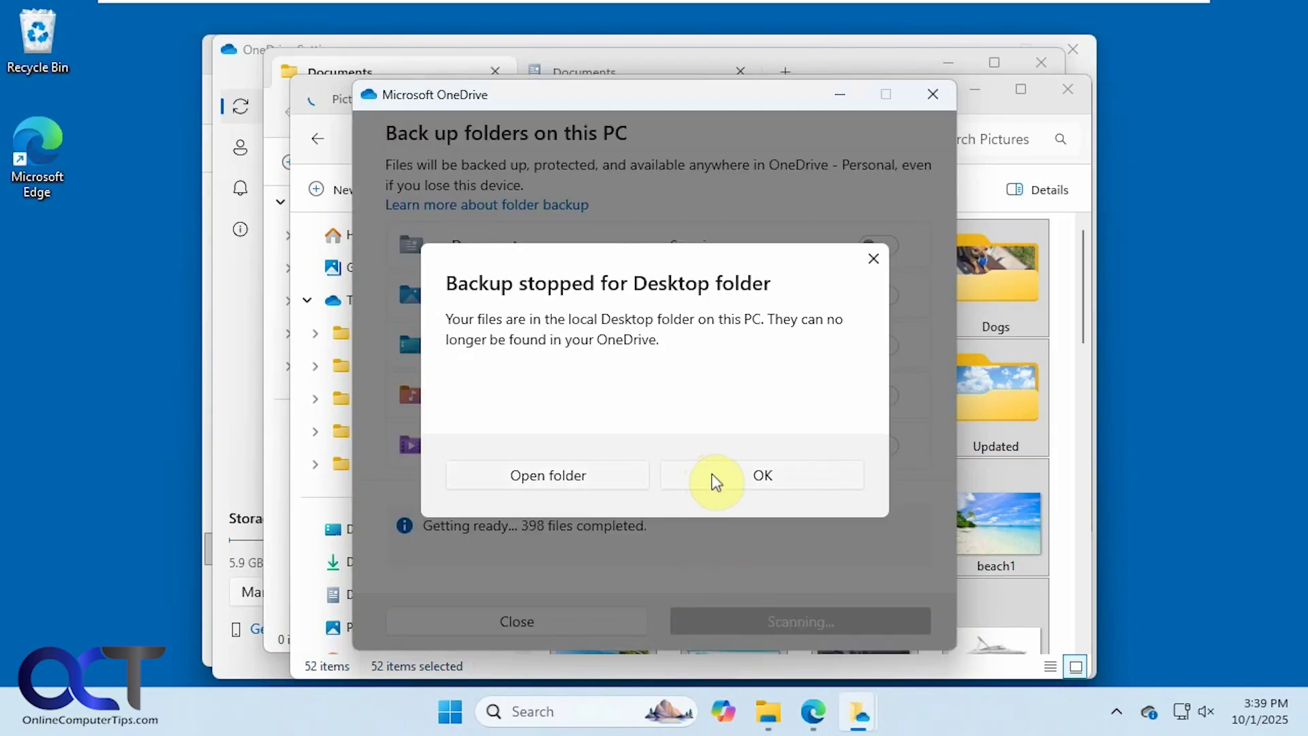
click(714, 477)
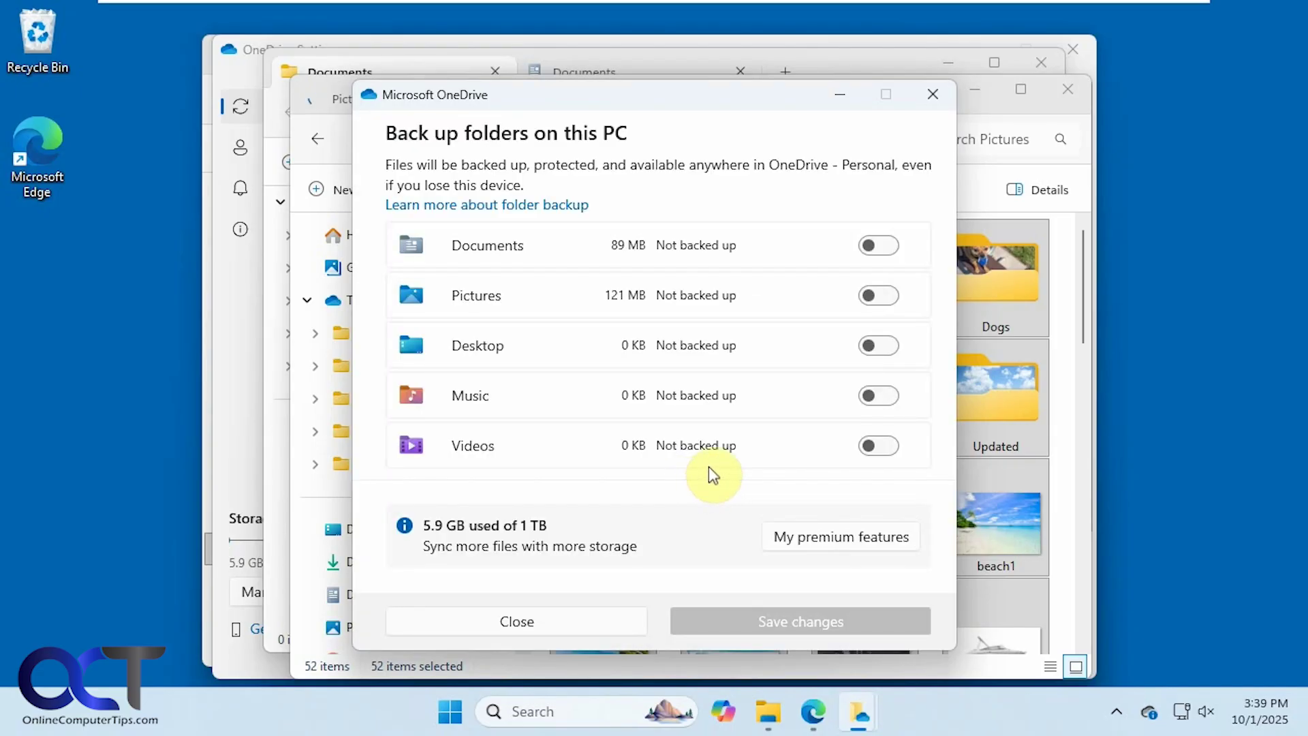
click(932, 95)
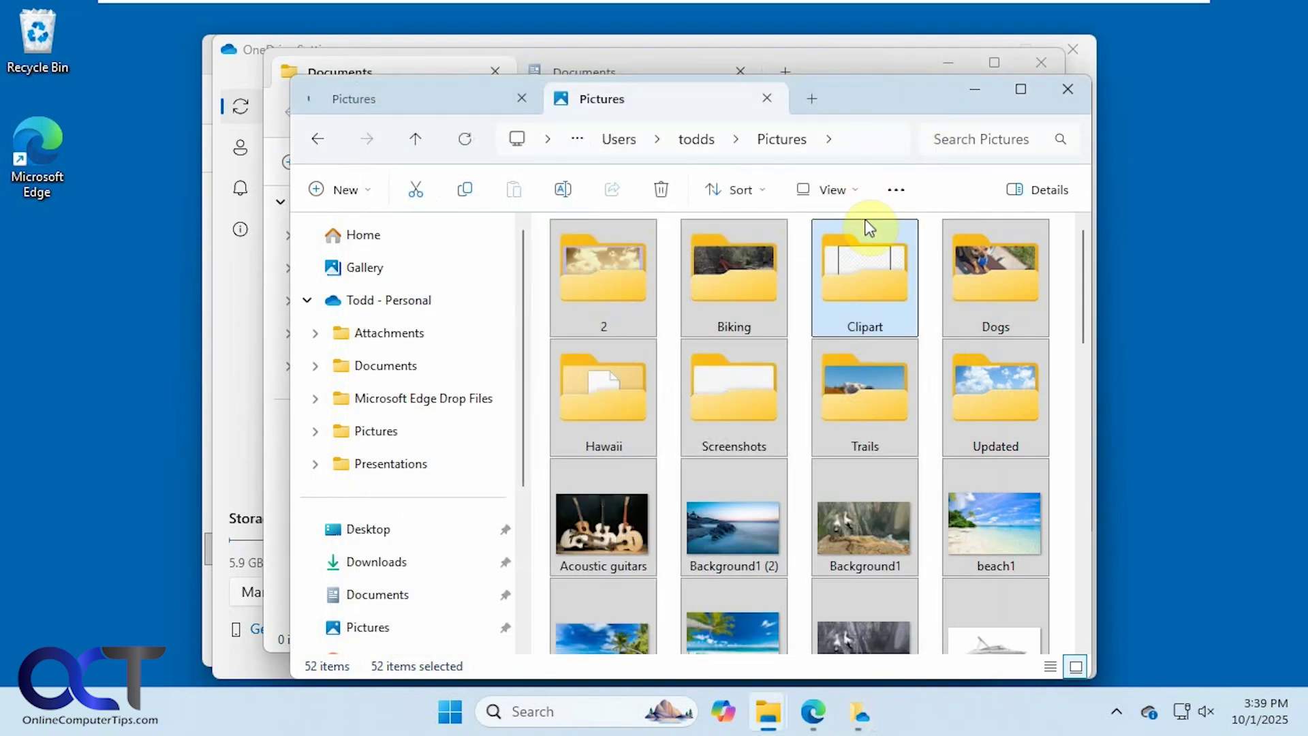
Unlink this PC from the OneDrive account through Settings > Account.
click(1148, 714)
click(1269, 49)
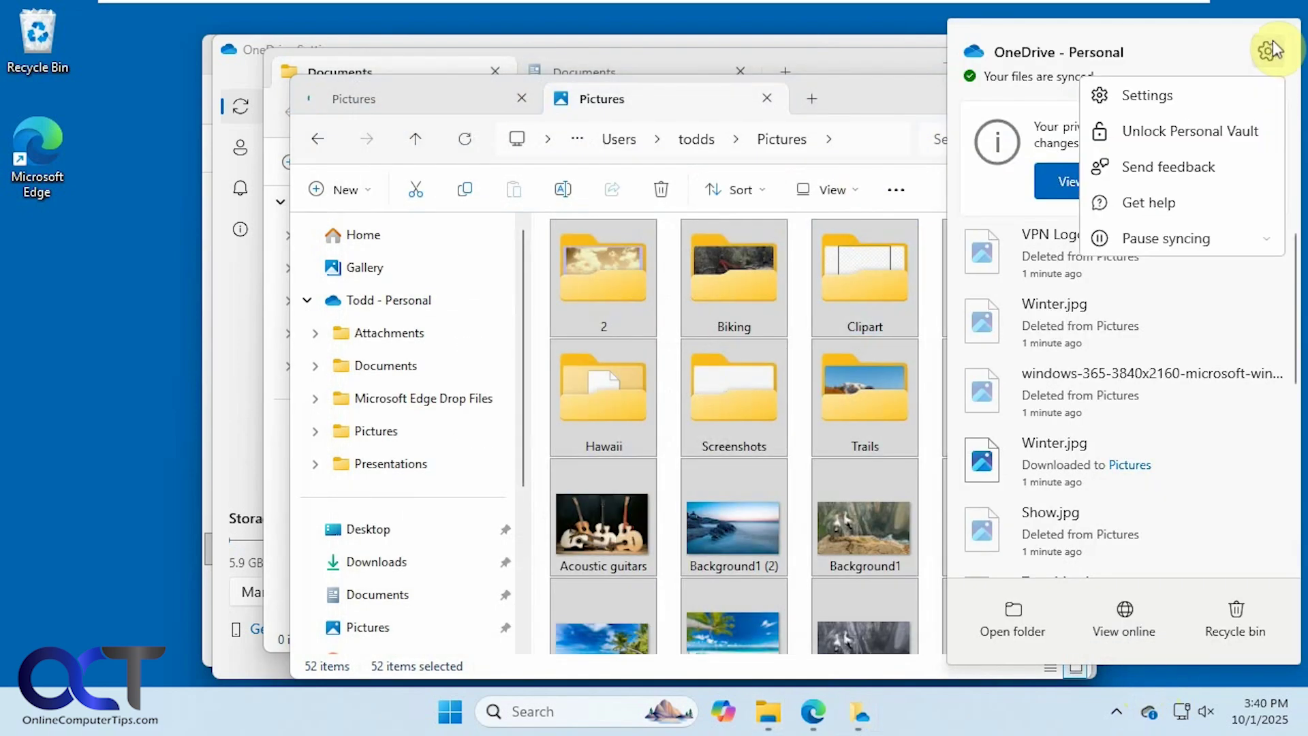
click(1207, 95)
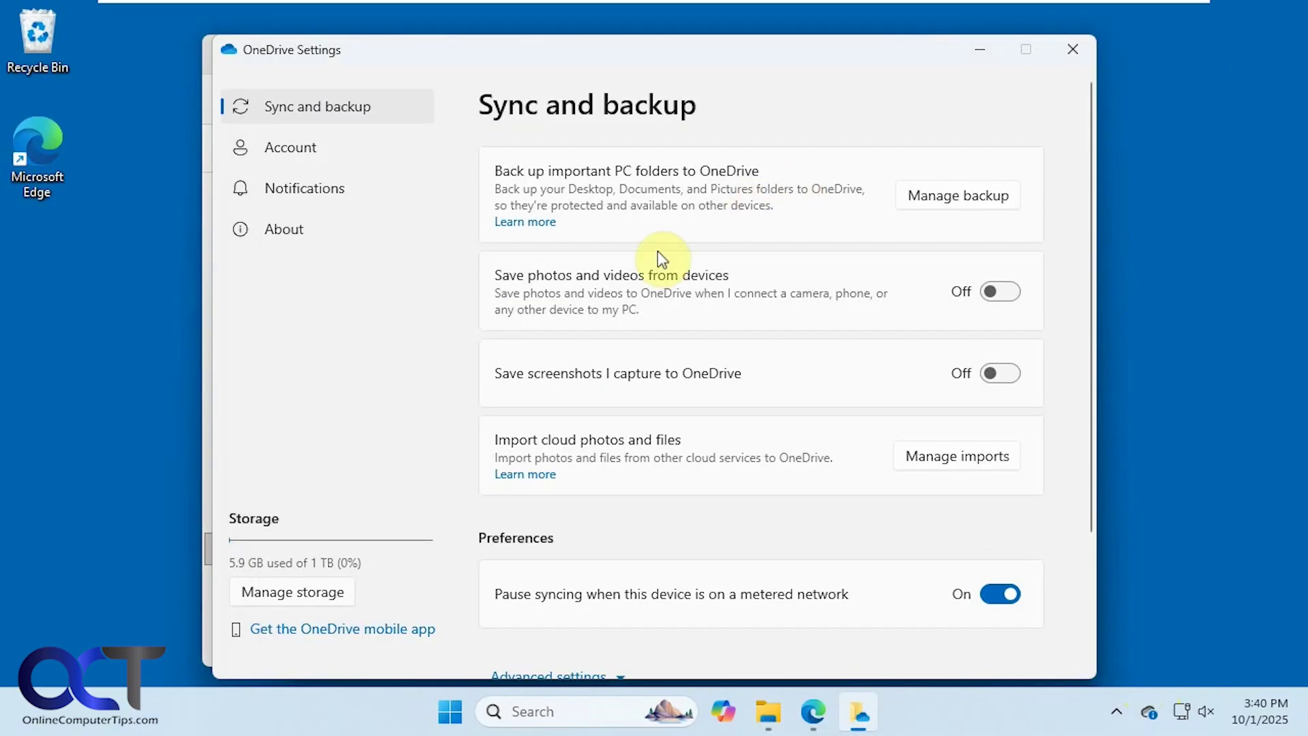
click(318, 157)
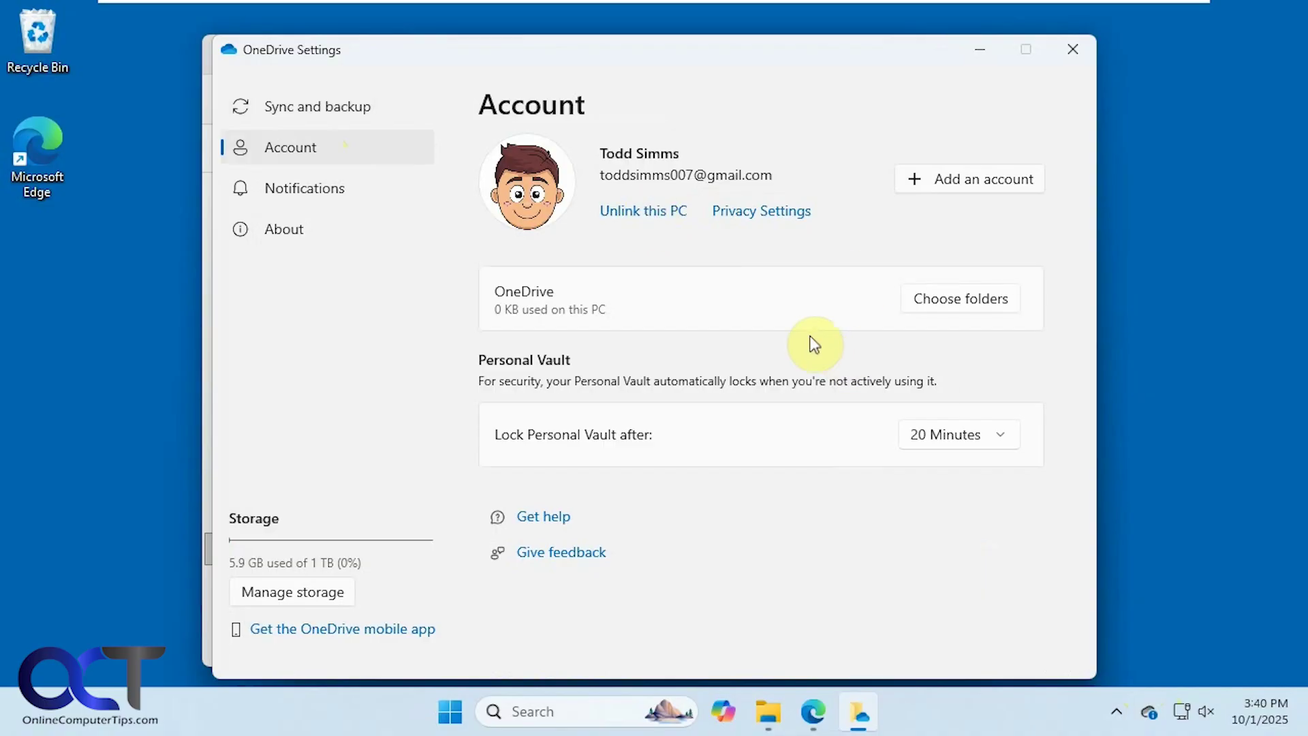
click(647, 215)
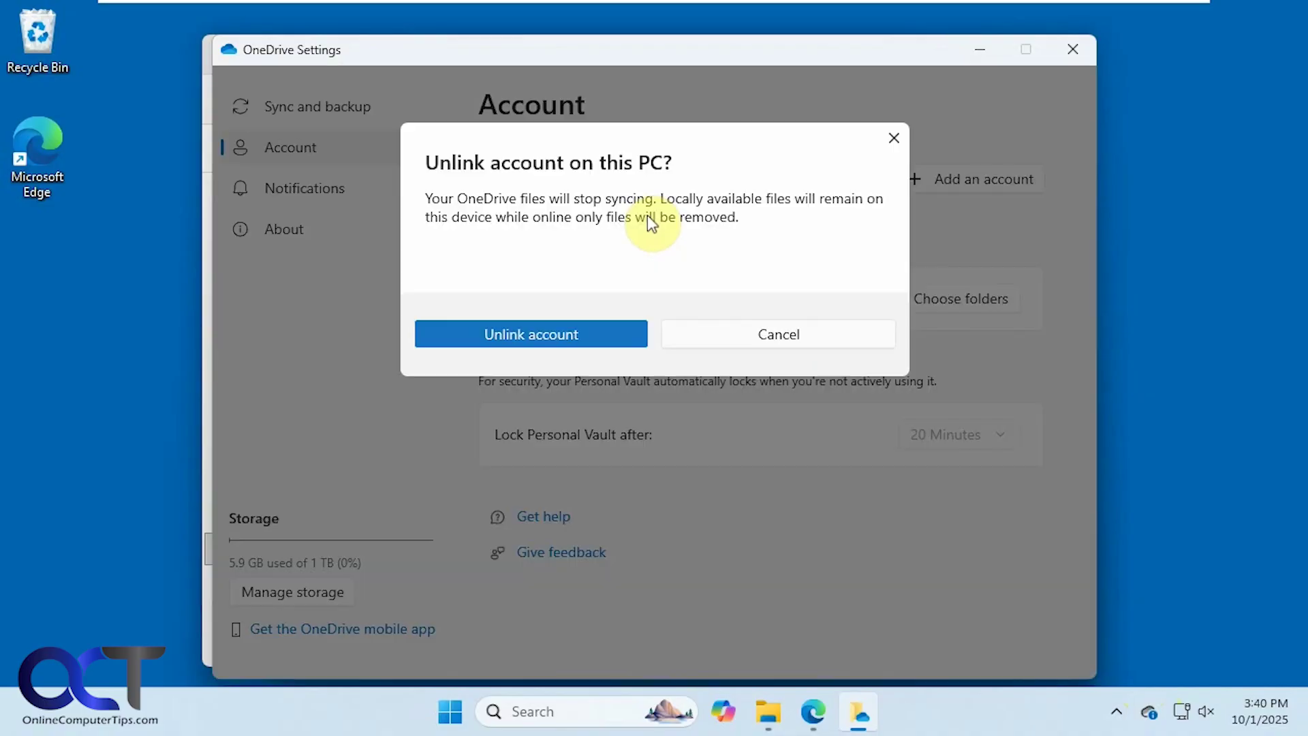
click(567, 333)
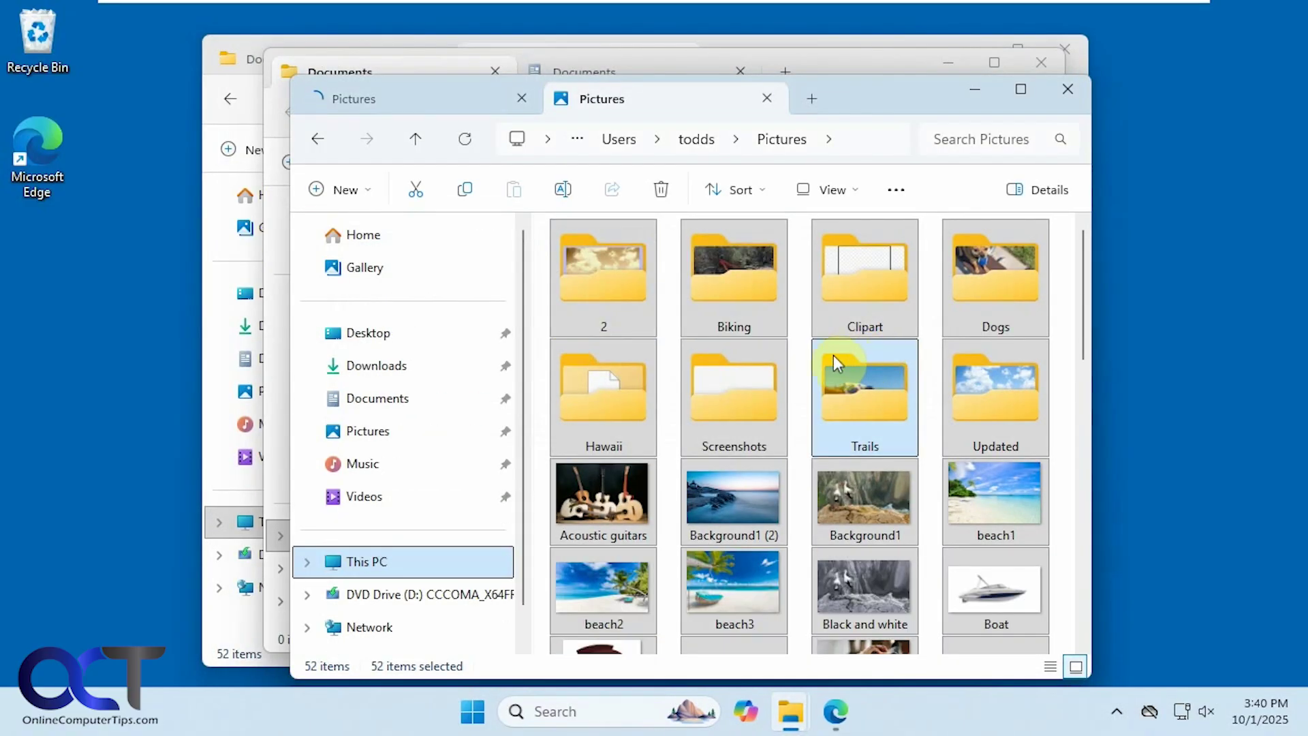
In Edge, check that the online Documents and Pictures folders in My files each hold 0 items.
click(839, 722)
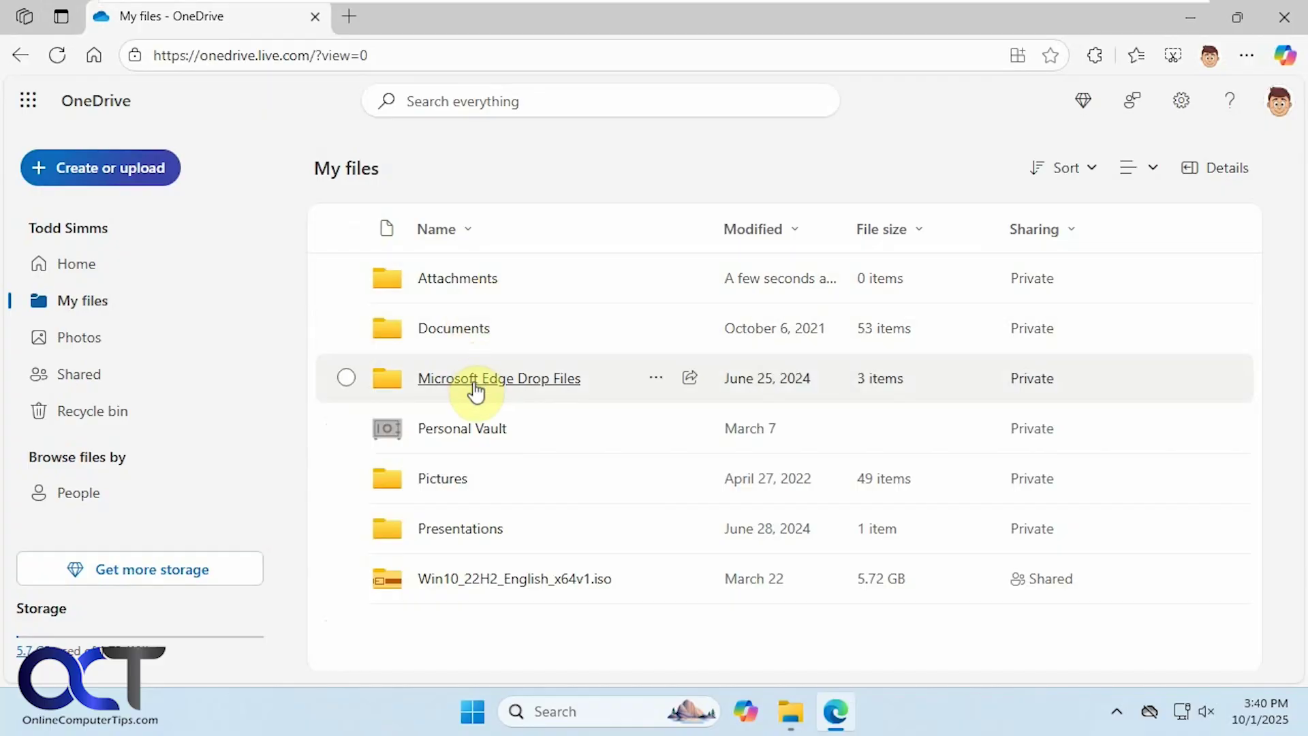
click(453, 329)
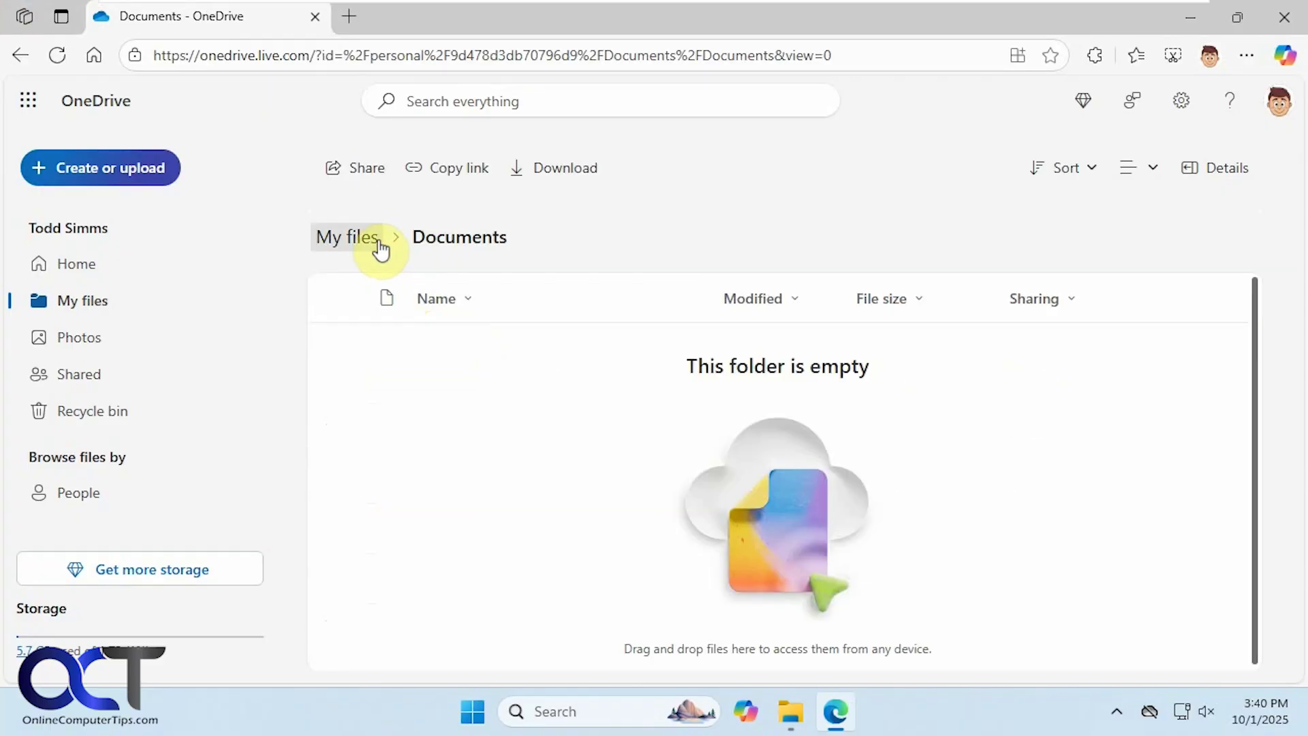
click(367, 240)
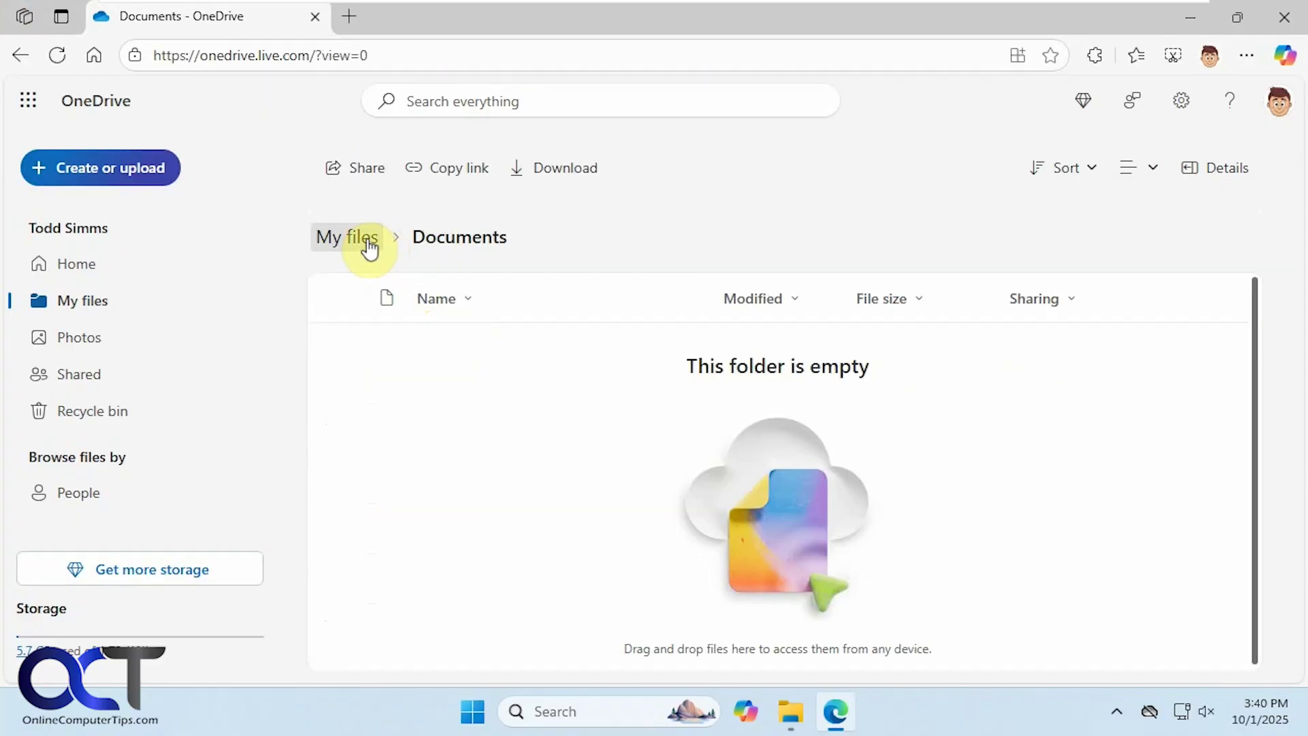
click(461, 479)
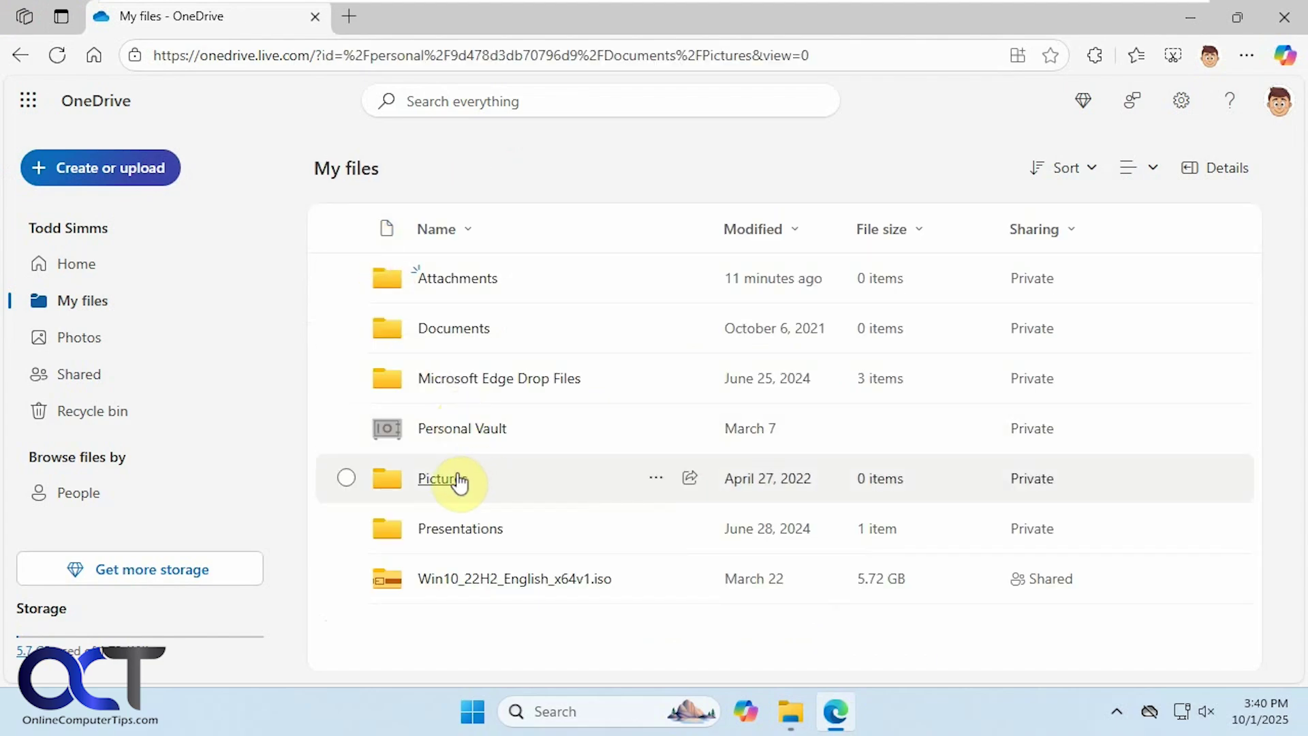
click(359, 240)
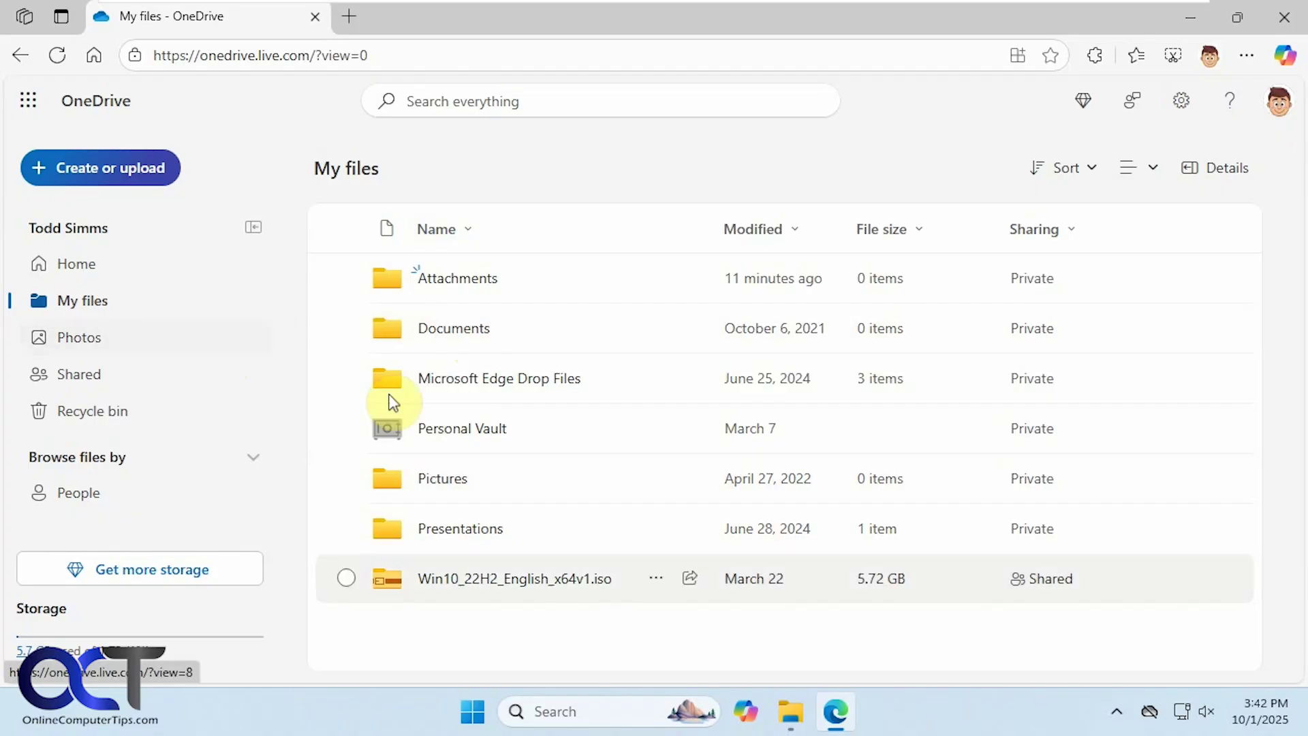
mouse_move(1149, 715)
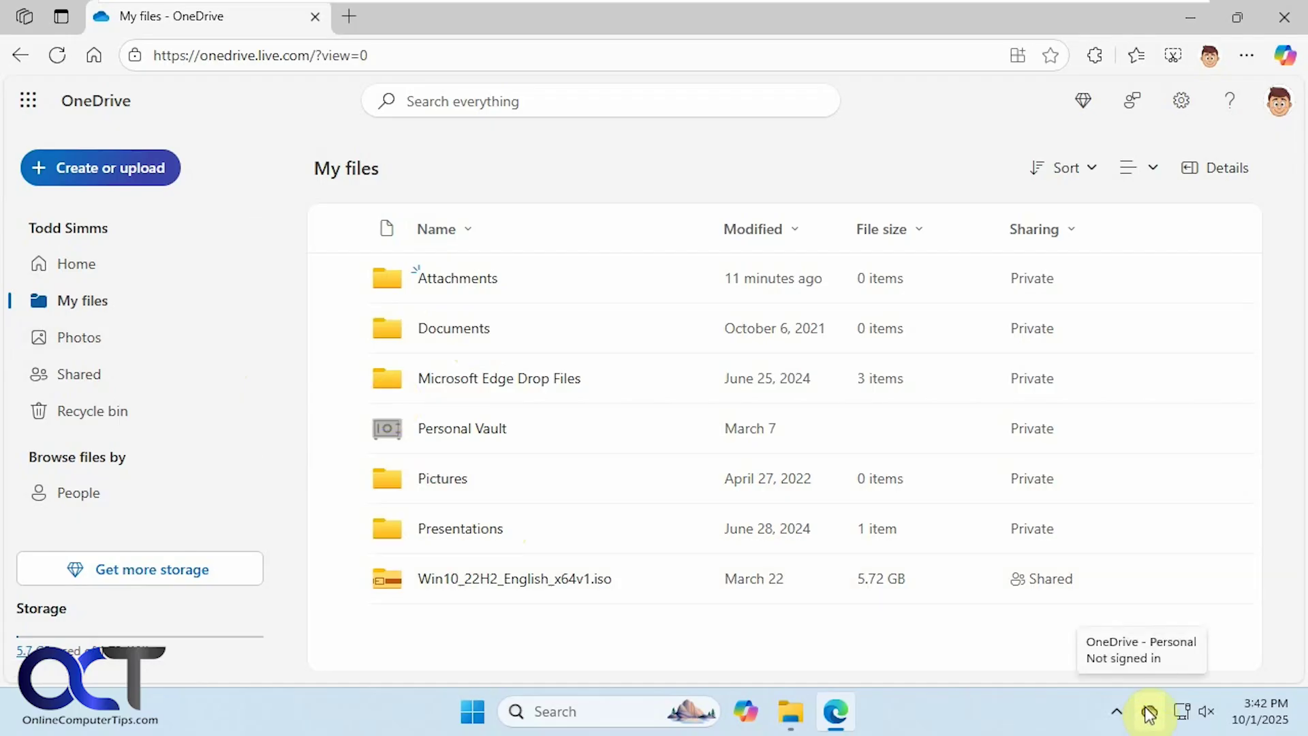
Disable OneDrive in Task Manager's Startup apps list.
right_click(952, 707)
click(1004, 633)
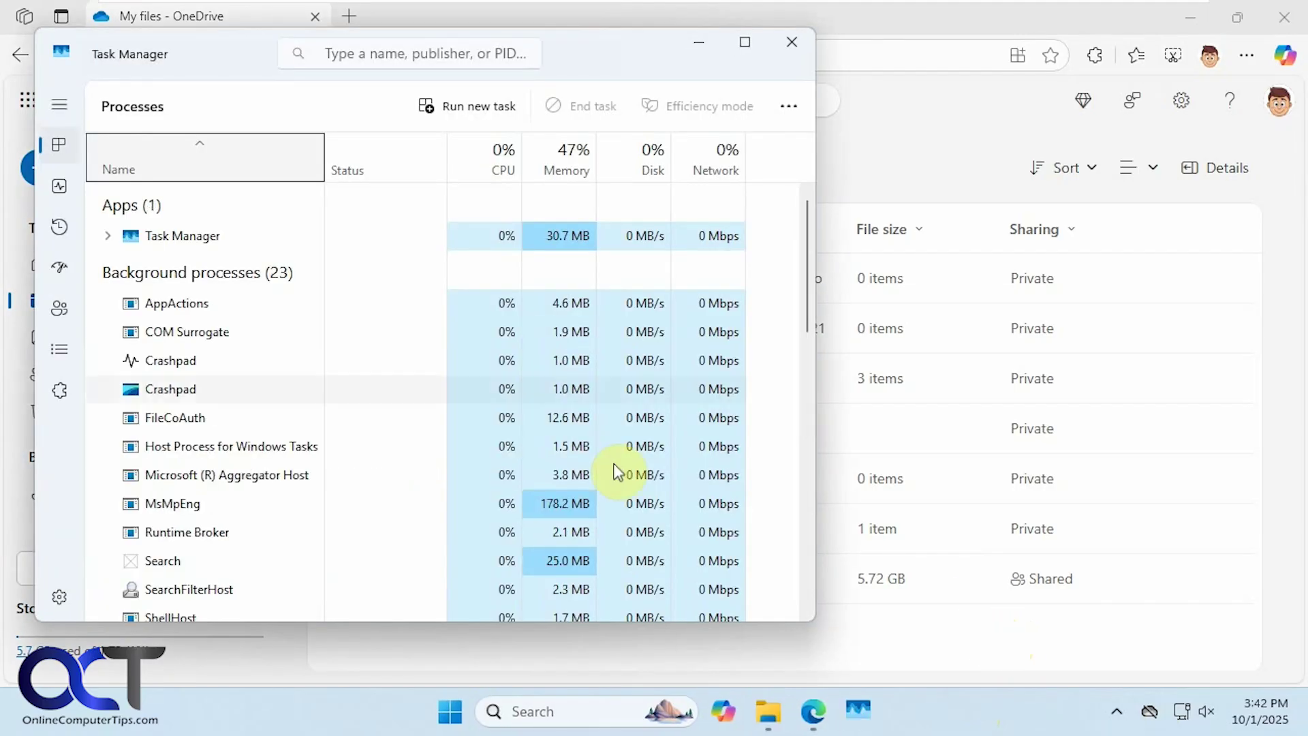
click(64, 272)
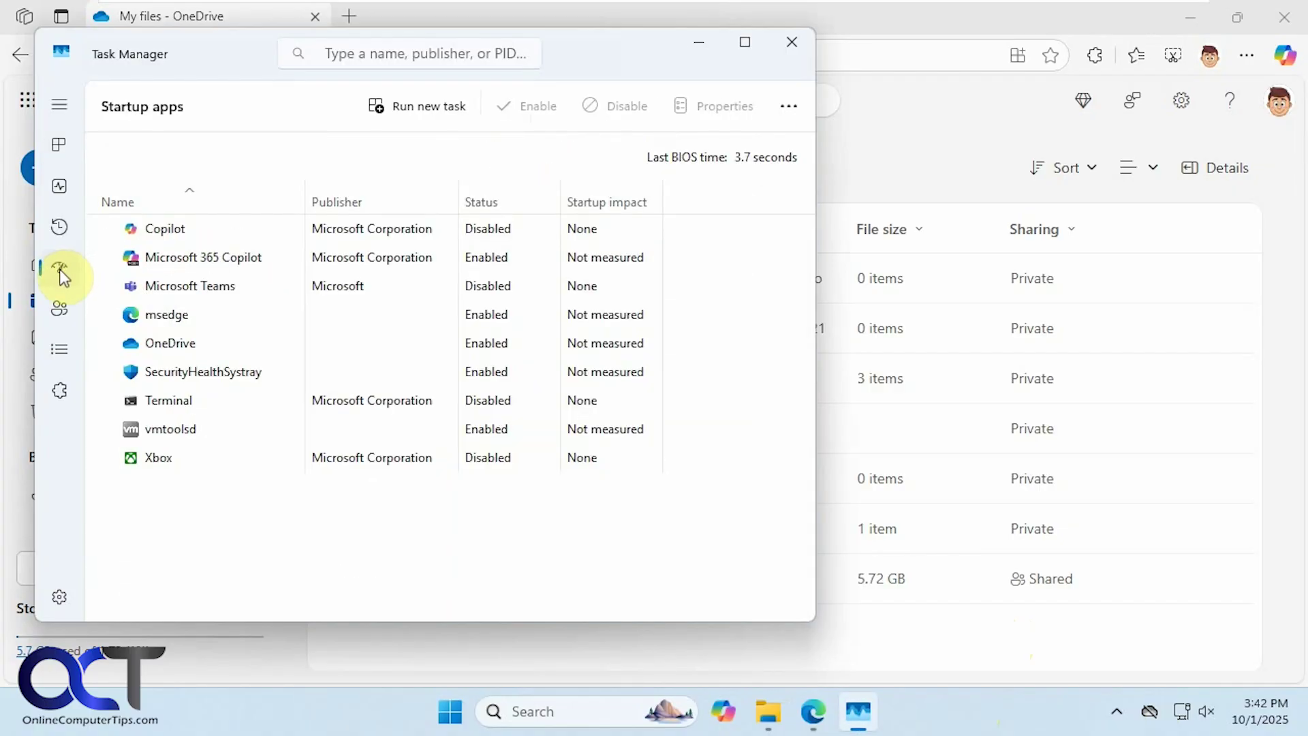
click(183, 345)
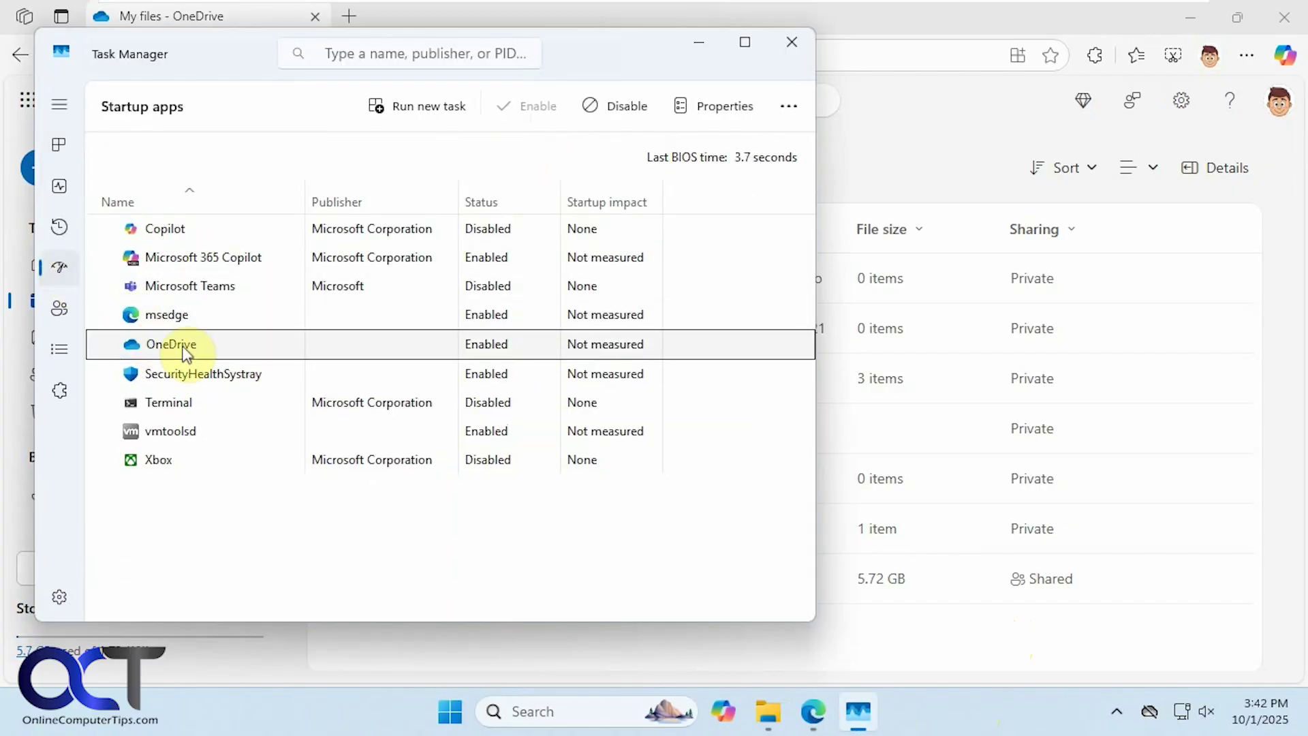
right_click(185, 353)
click(228, 366)
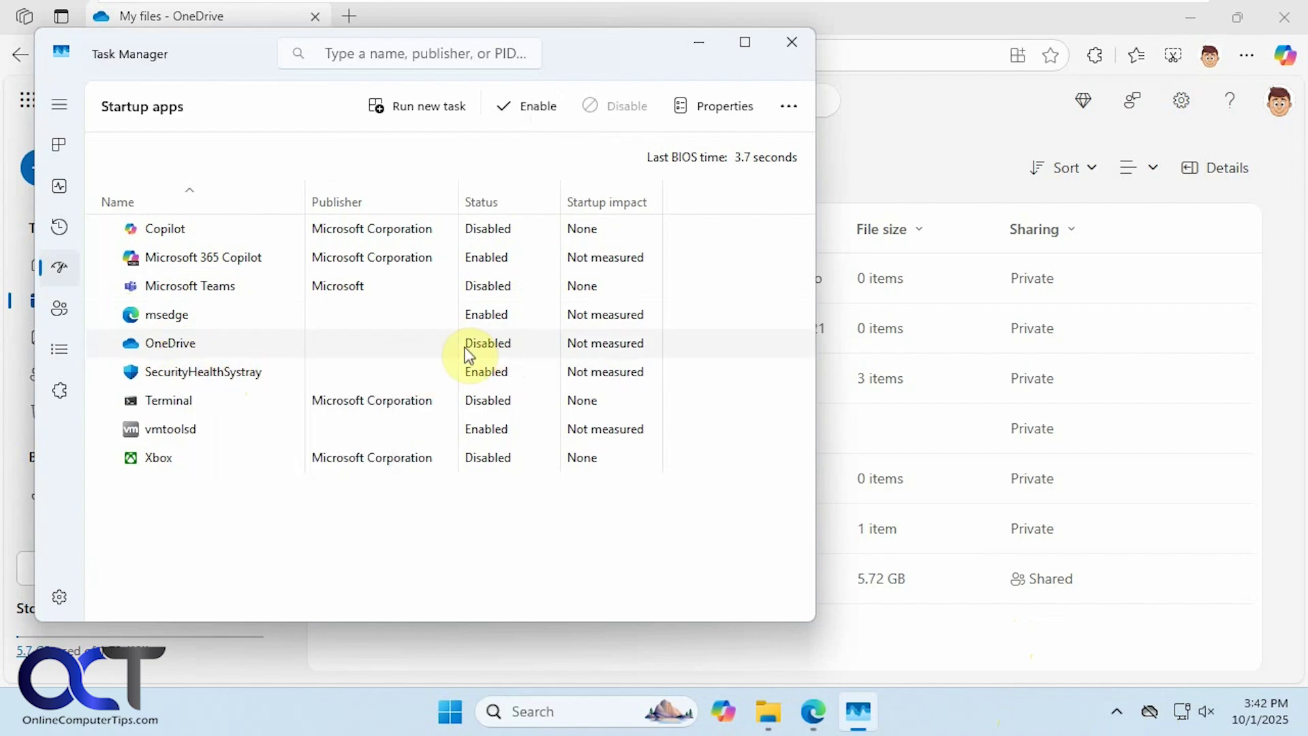
Close Task Manager, quit the OneDrive app, and minimize Edge to reveal File Explorer.
click(794, 45)
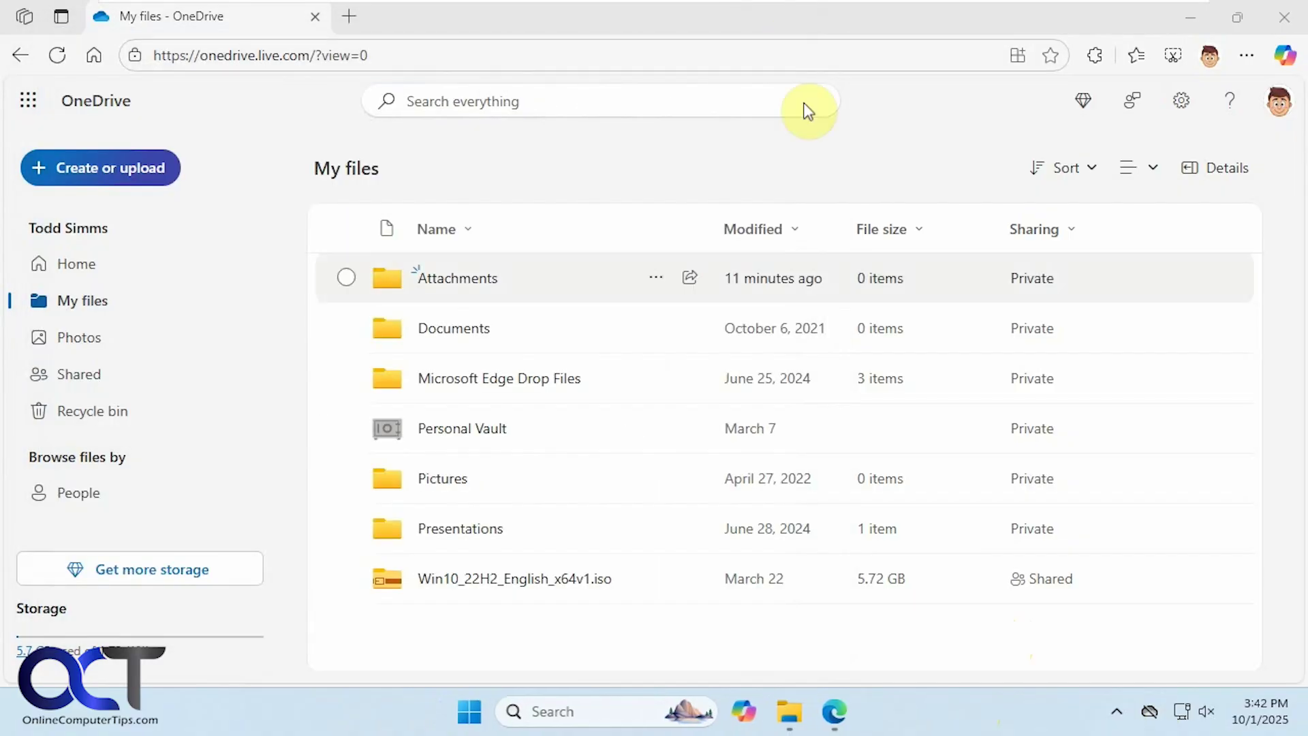
click(1149, 713)
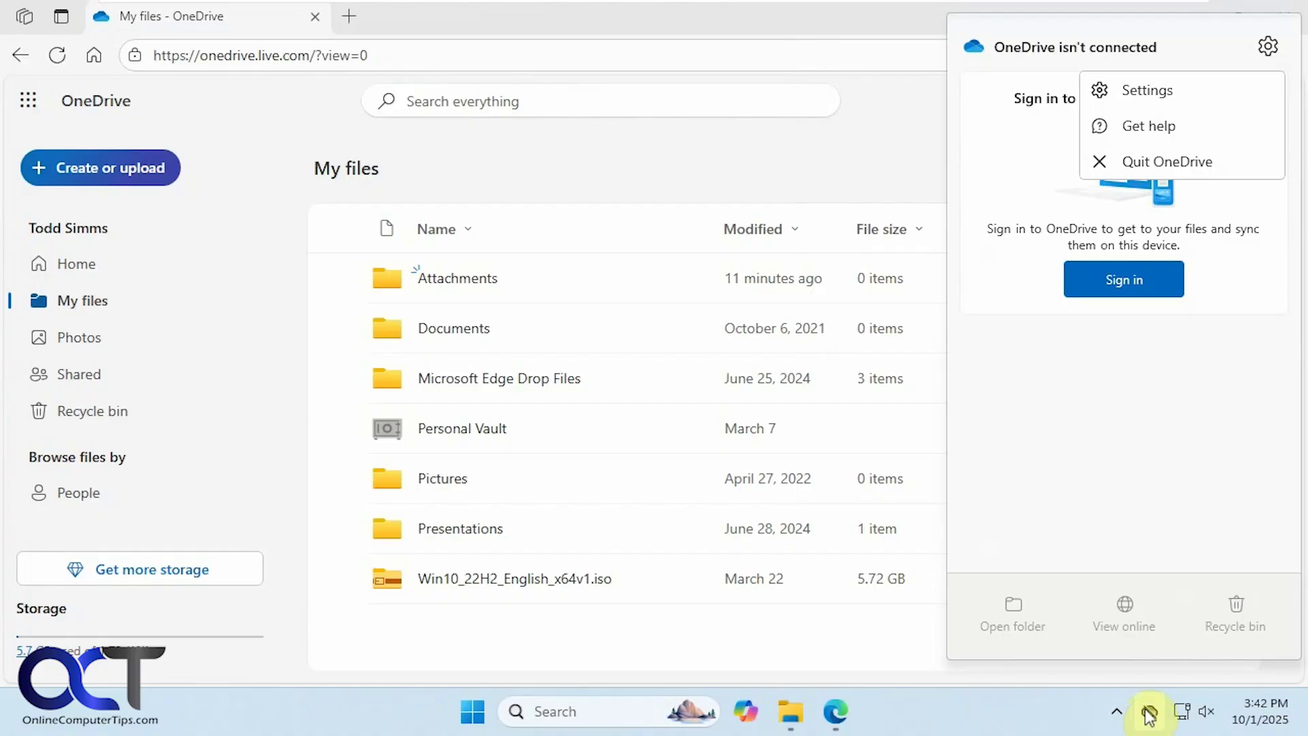
click(1189, 163)
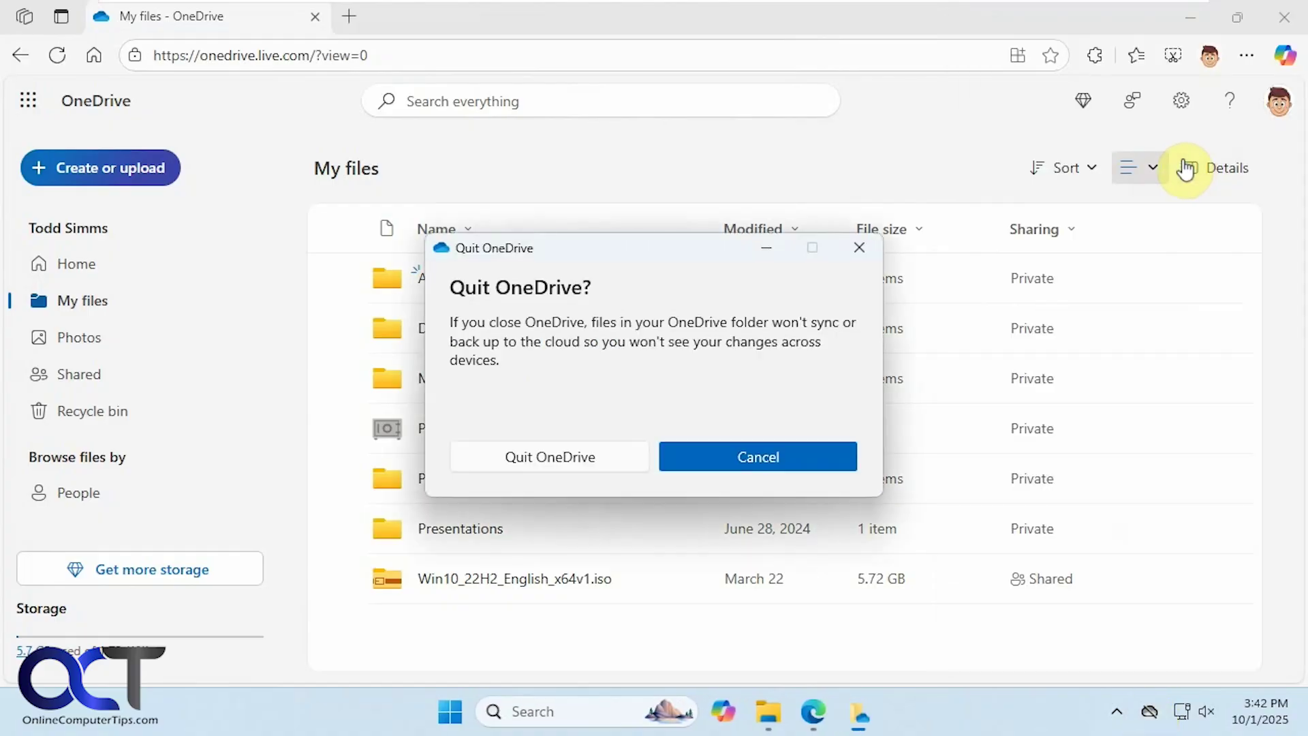
click(575, 460)
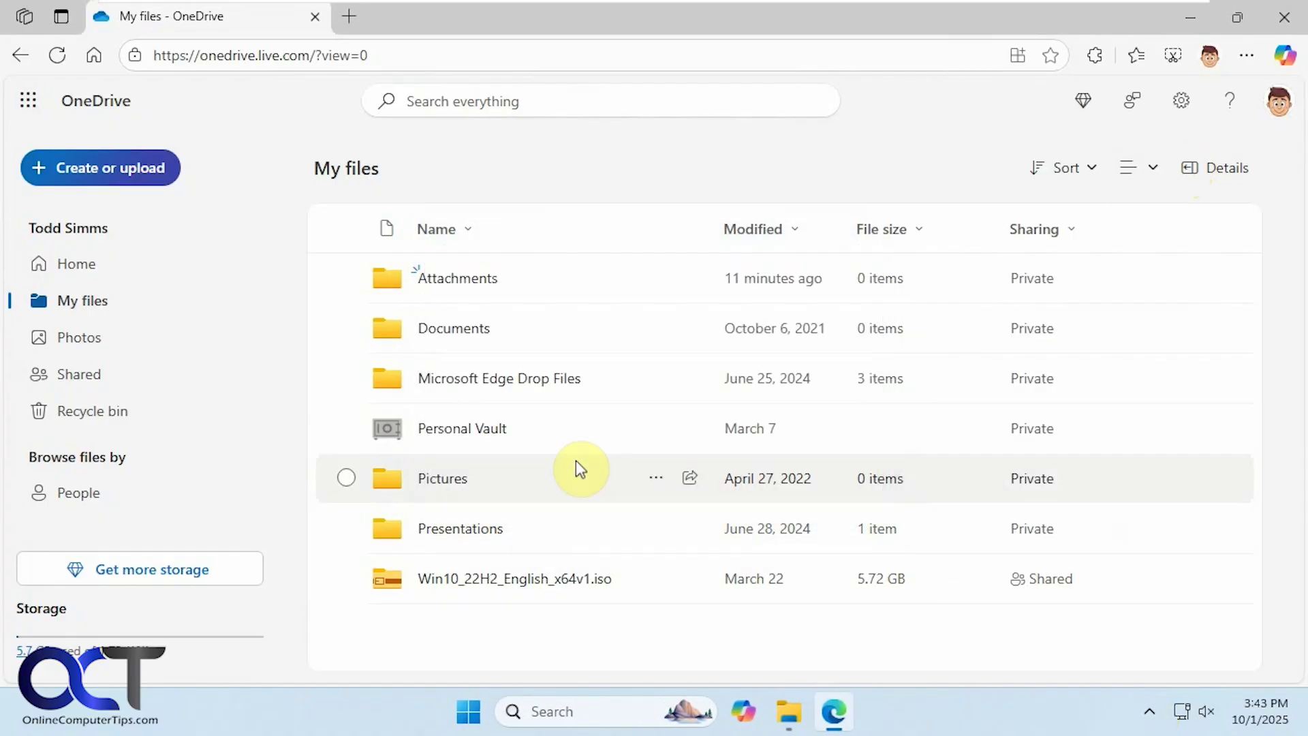
click(1196, 15)
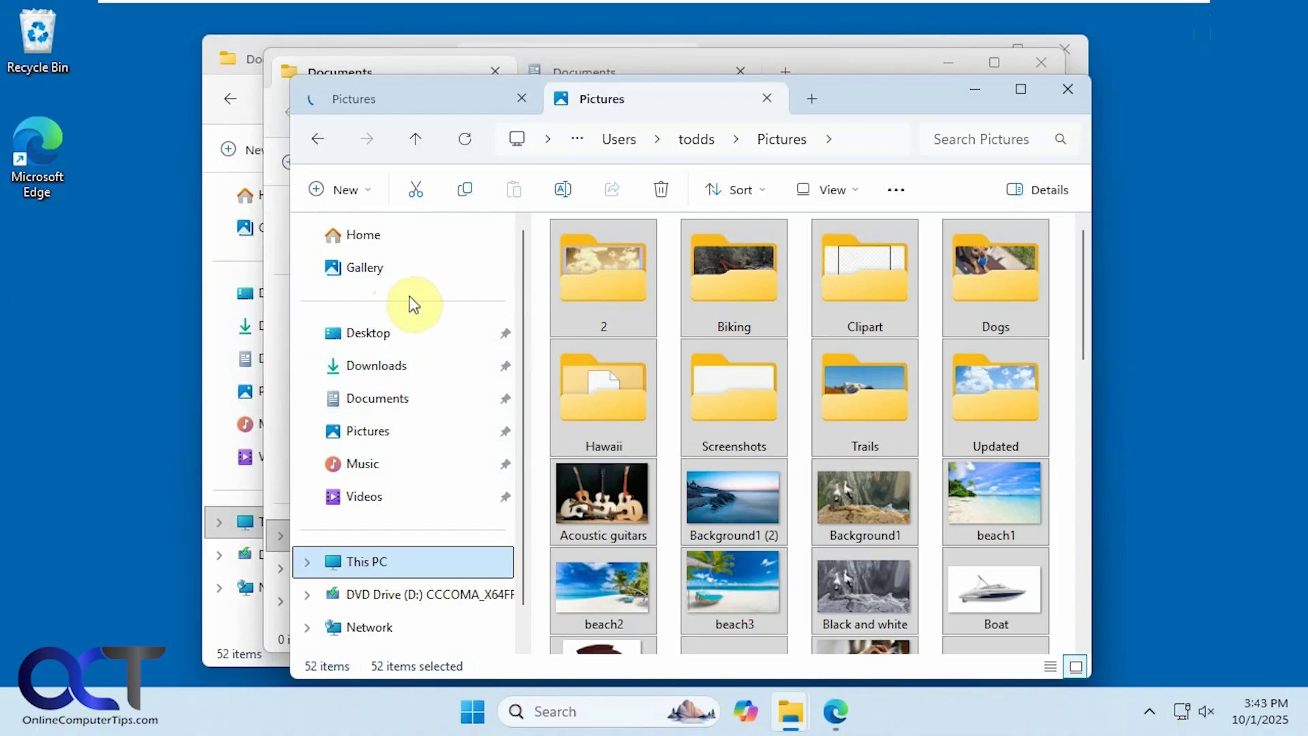
Open Documents, then check the Location in Documents, Pictures and Desktop properties, cancelling each.
click(383, 398)
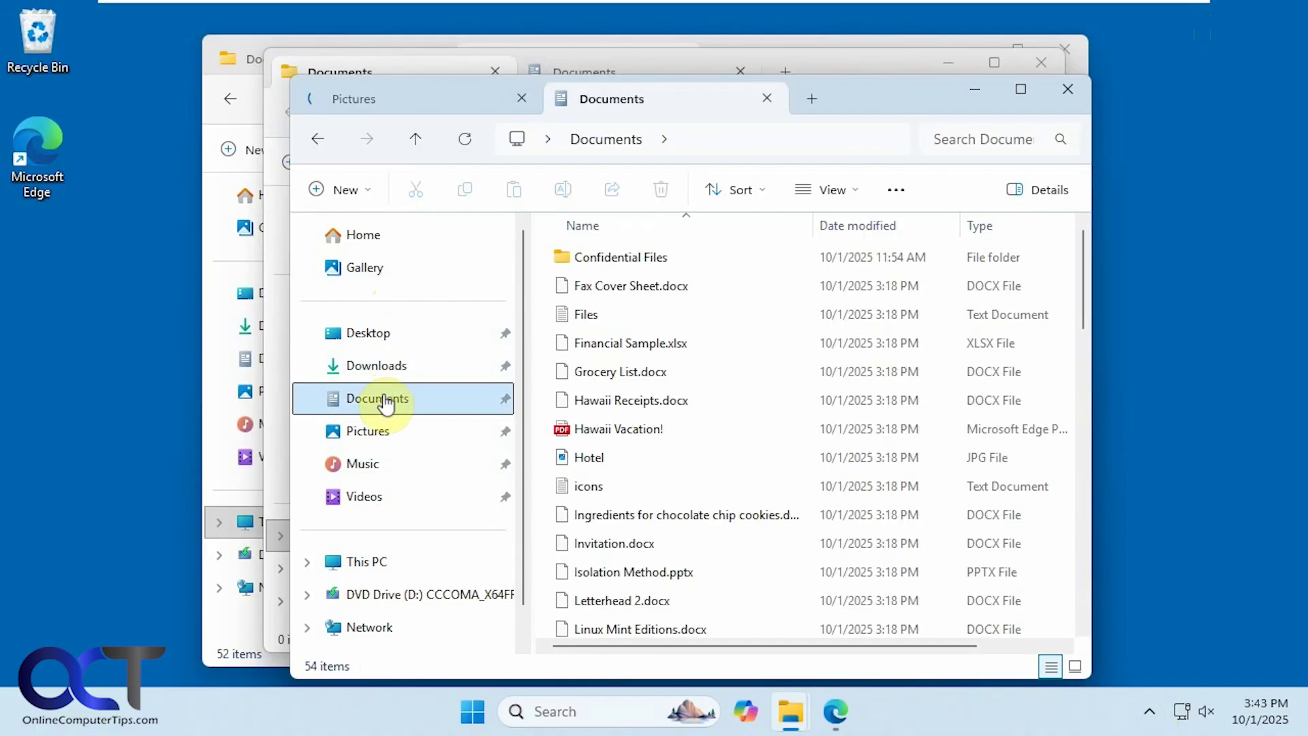
right_click(384, 402)
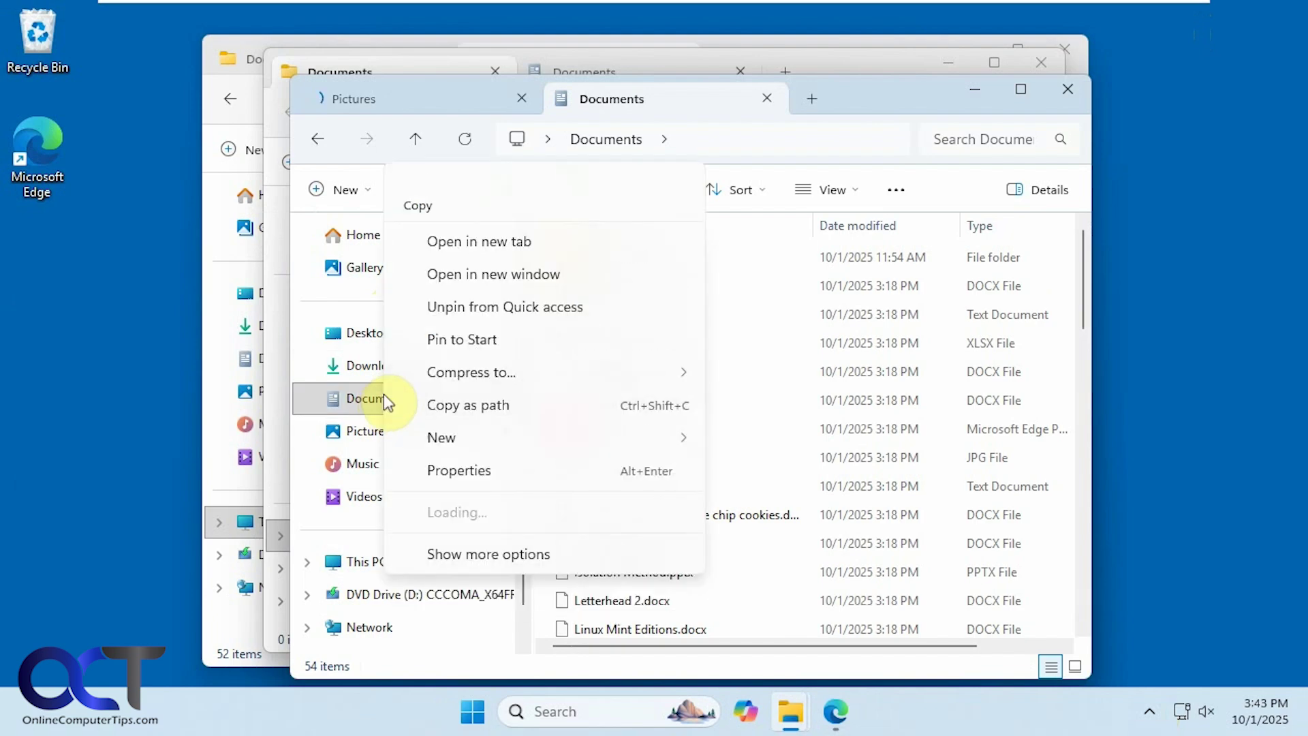
click(445, 468)
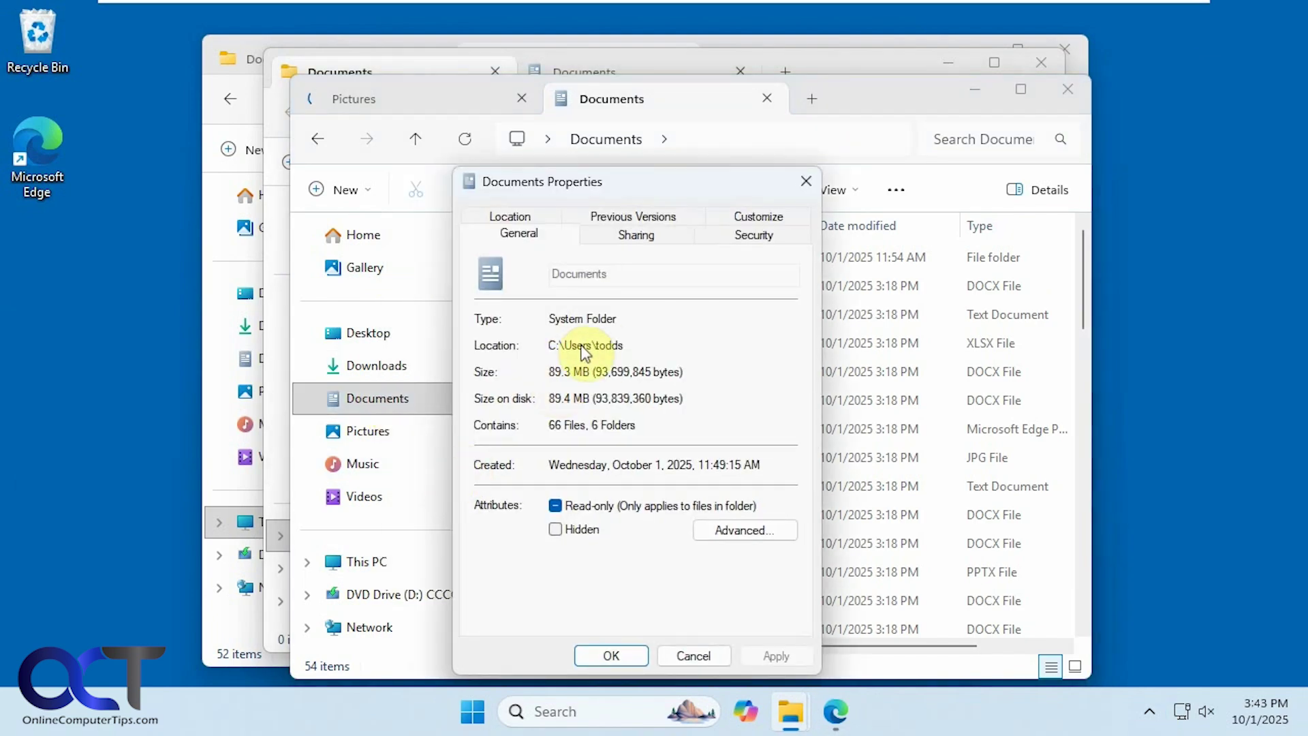
click(702, 654)
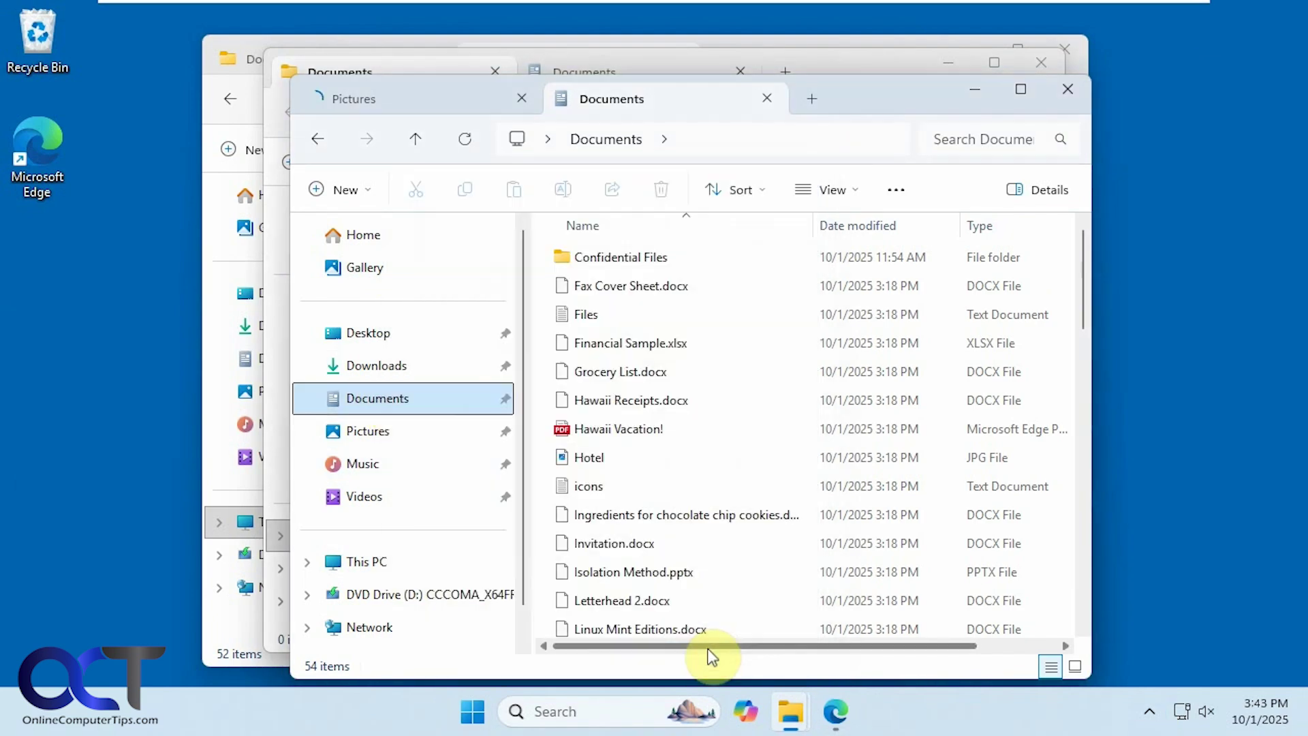
right_click(381, 441)
click(445, 468)
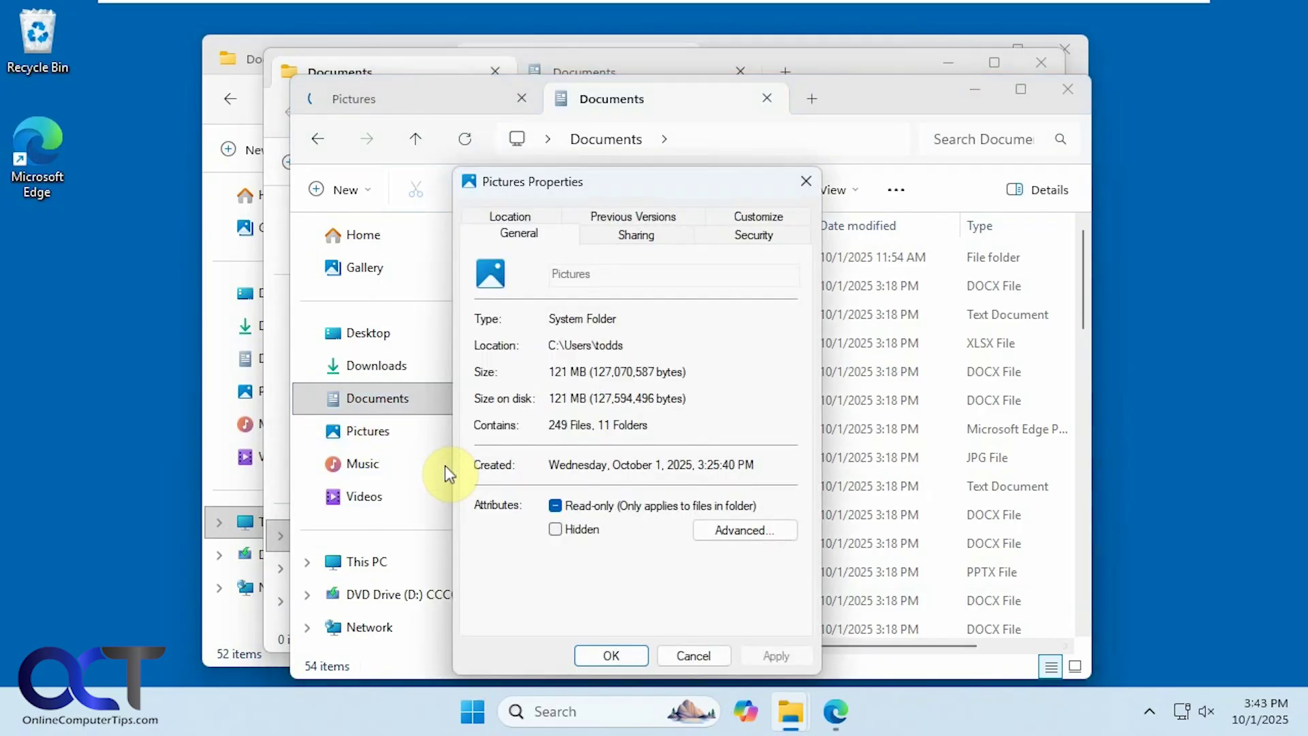
click(693, 654)
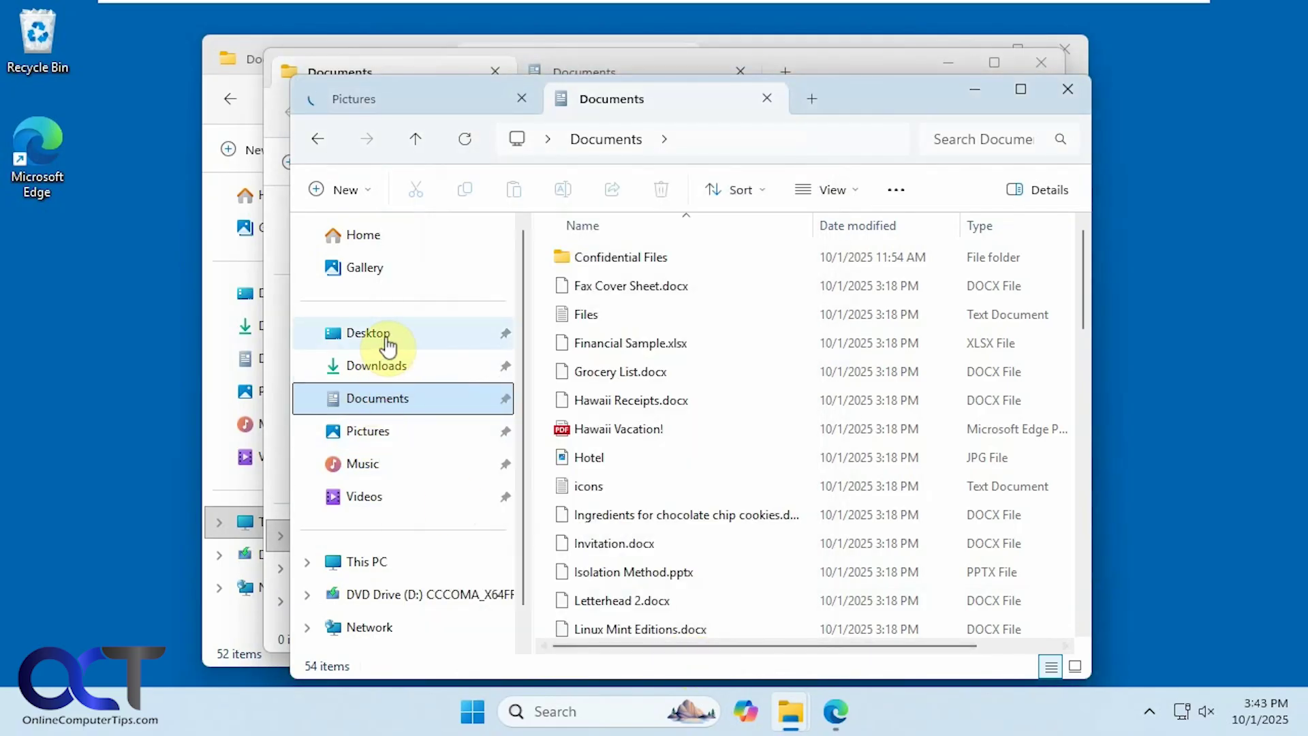
right_click(387, 341)
click(461, 519)
click(708, 656)
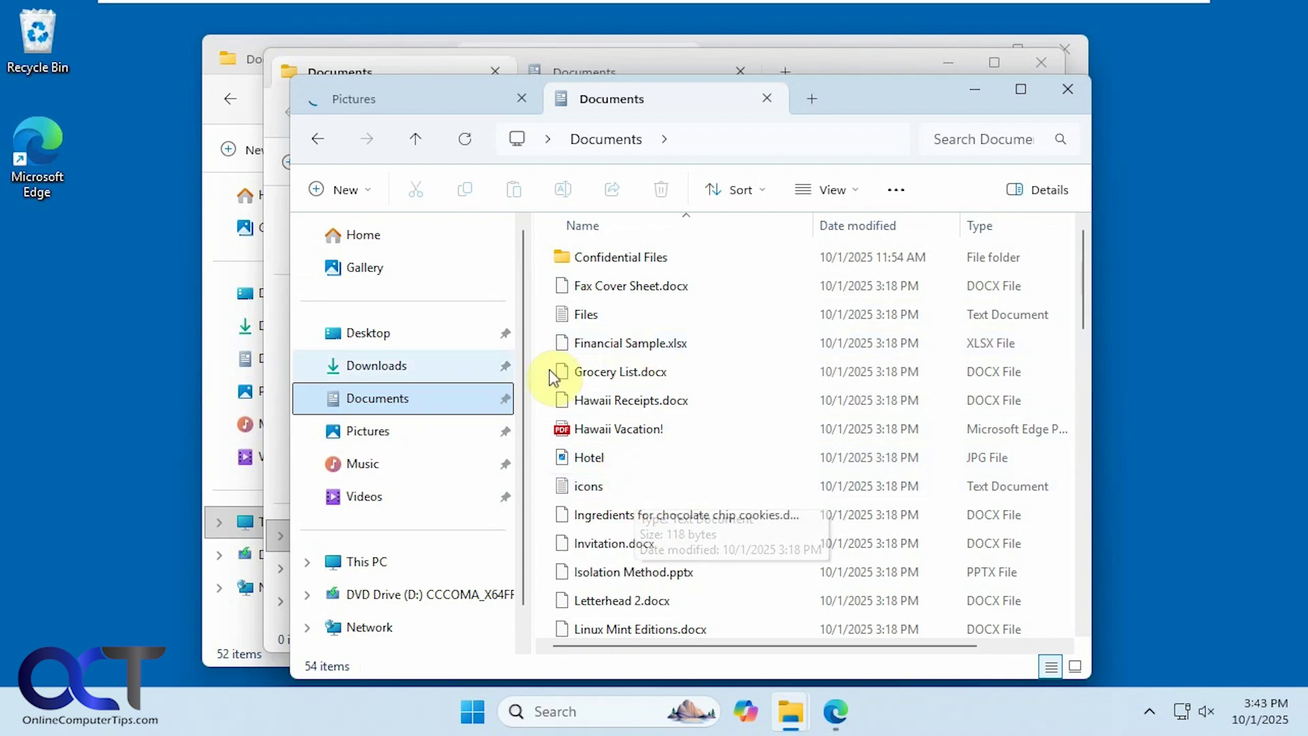
In a new tab, confirm C:\Users\todds\OneDrive\Documents is empty, then return to C:\Users\todds.
click(811, 101)
click(380, 564)
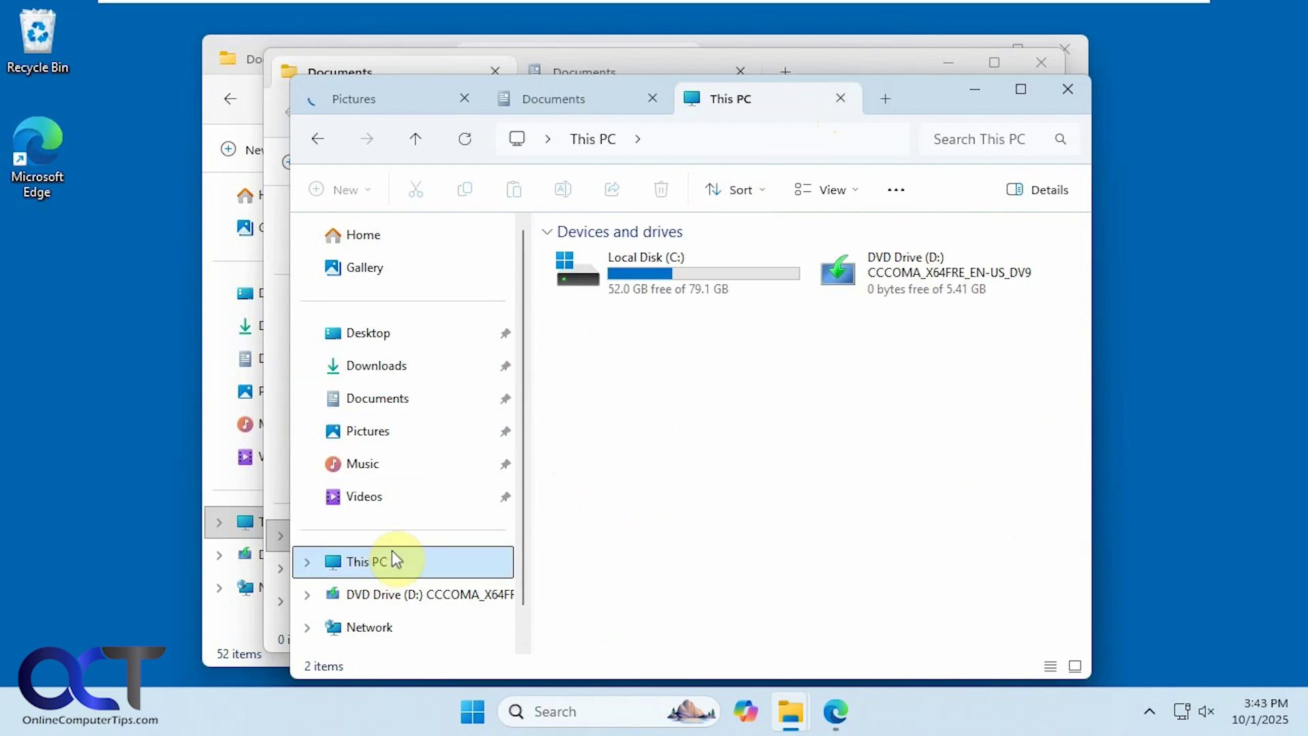
double_click(644, 279)
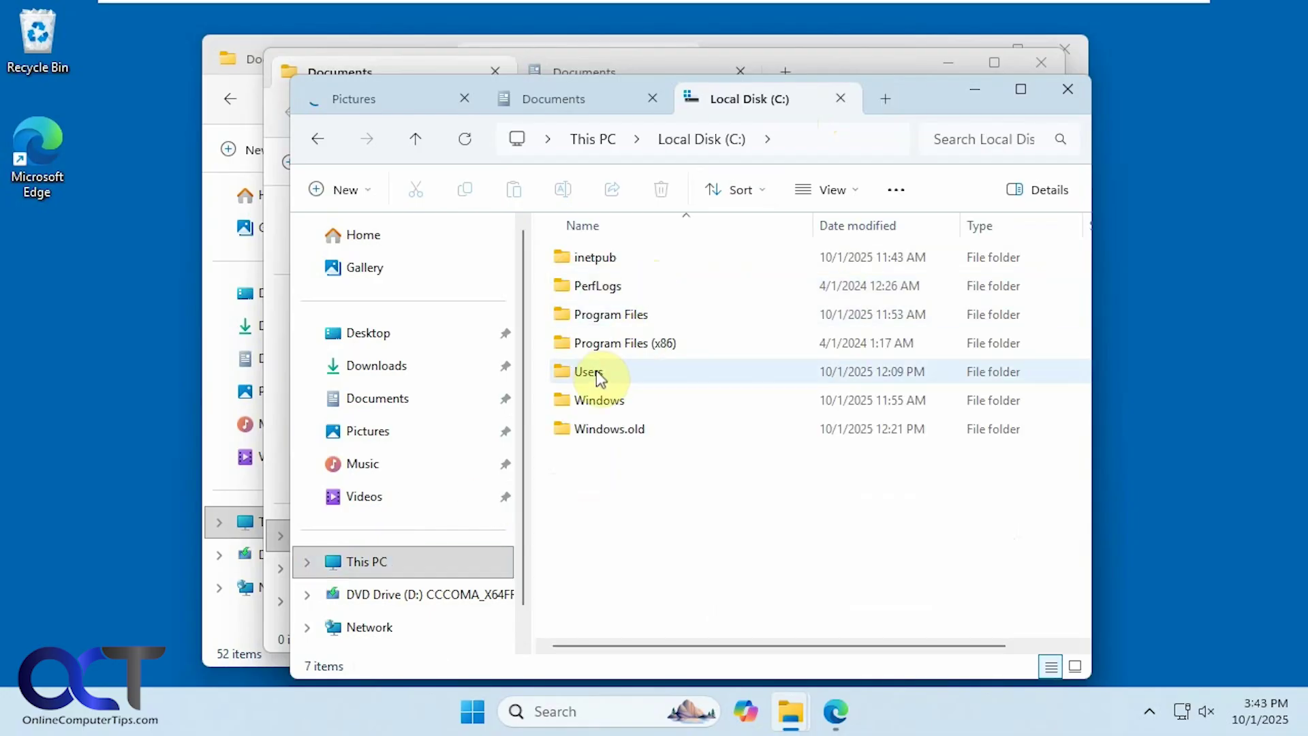
double_click(590, 372)
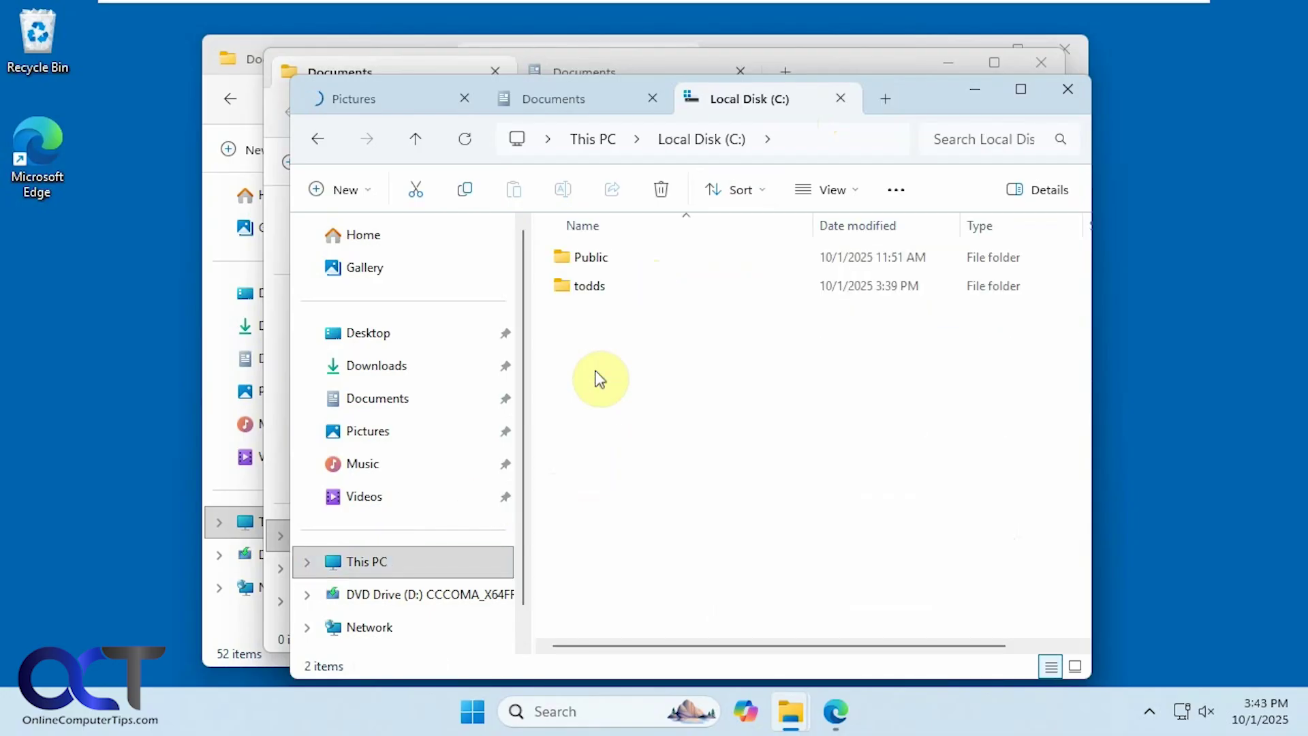
double_click(583, 287)
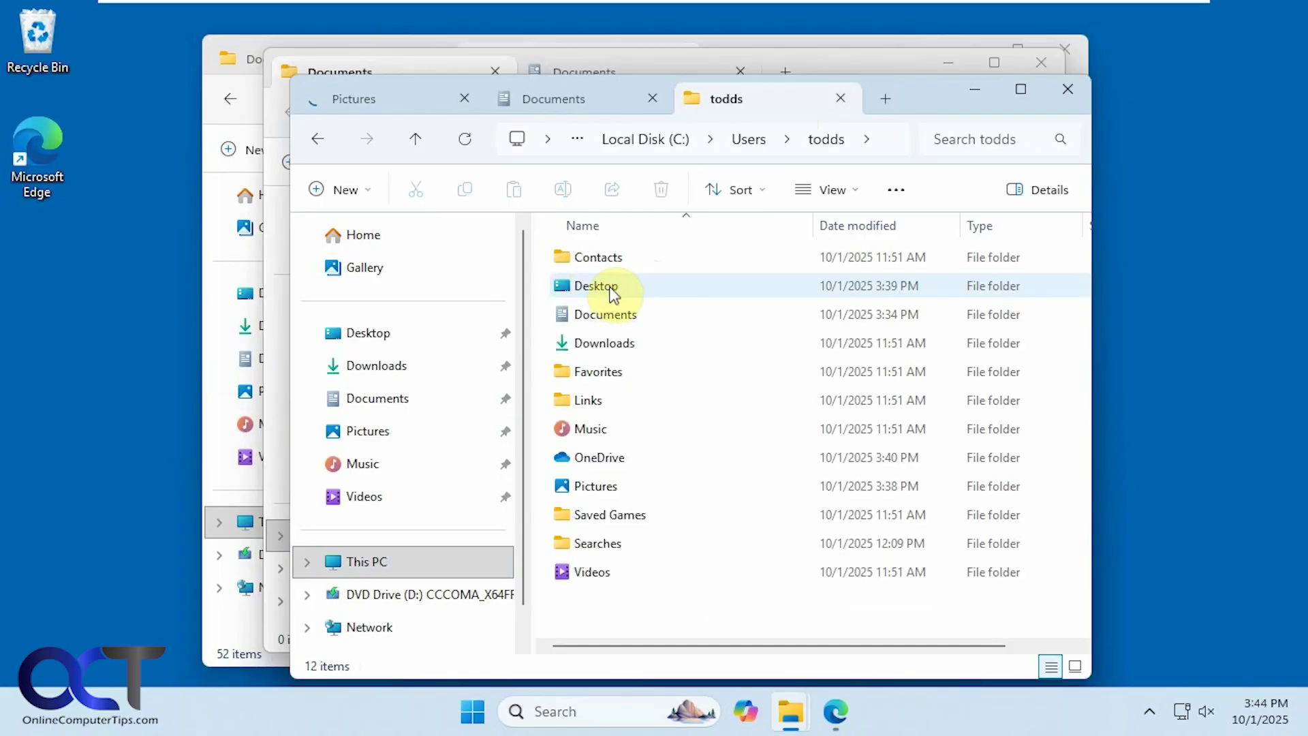
mouse_move(604, 318)
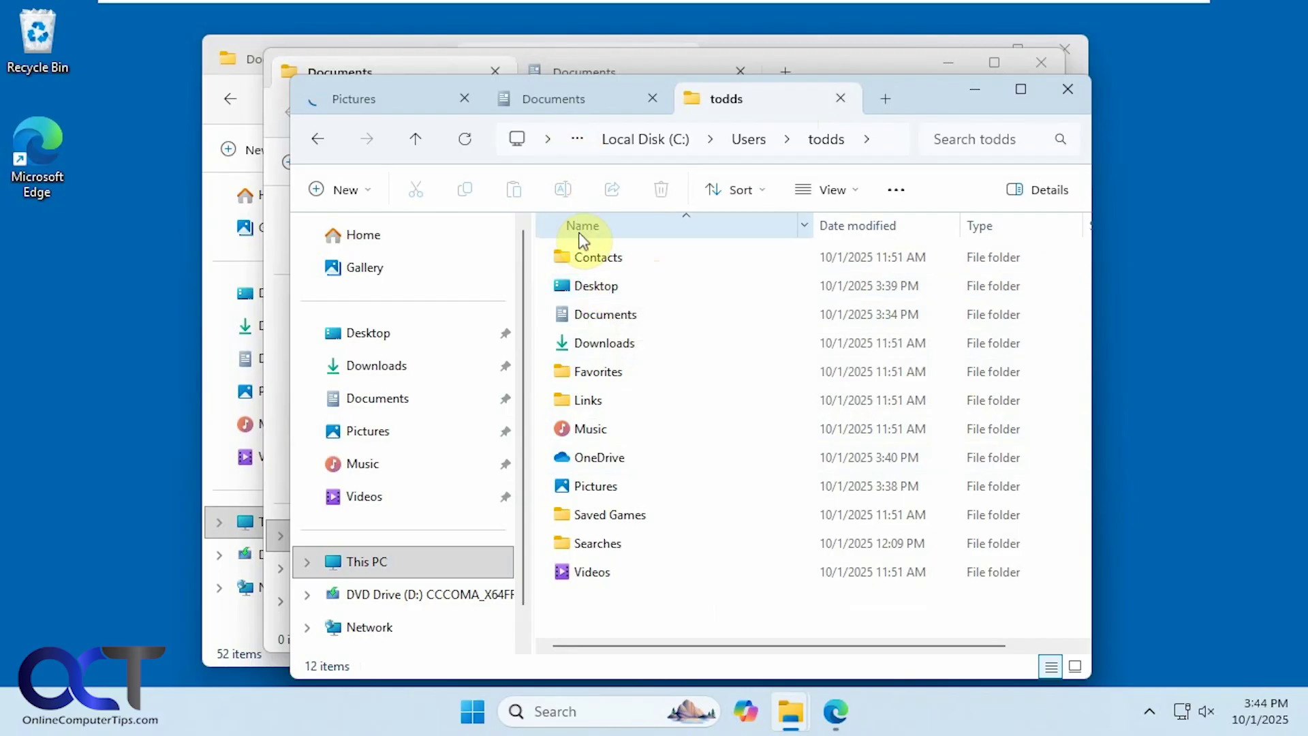
double_click(592, 457)
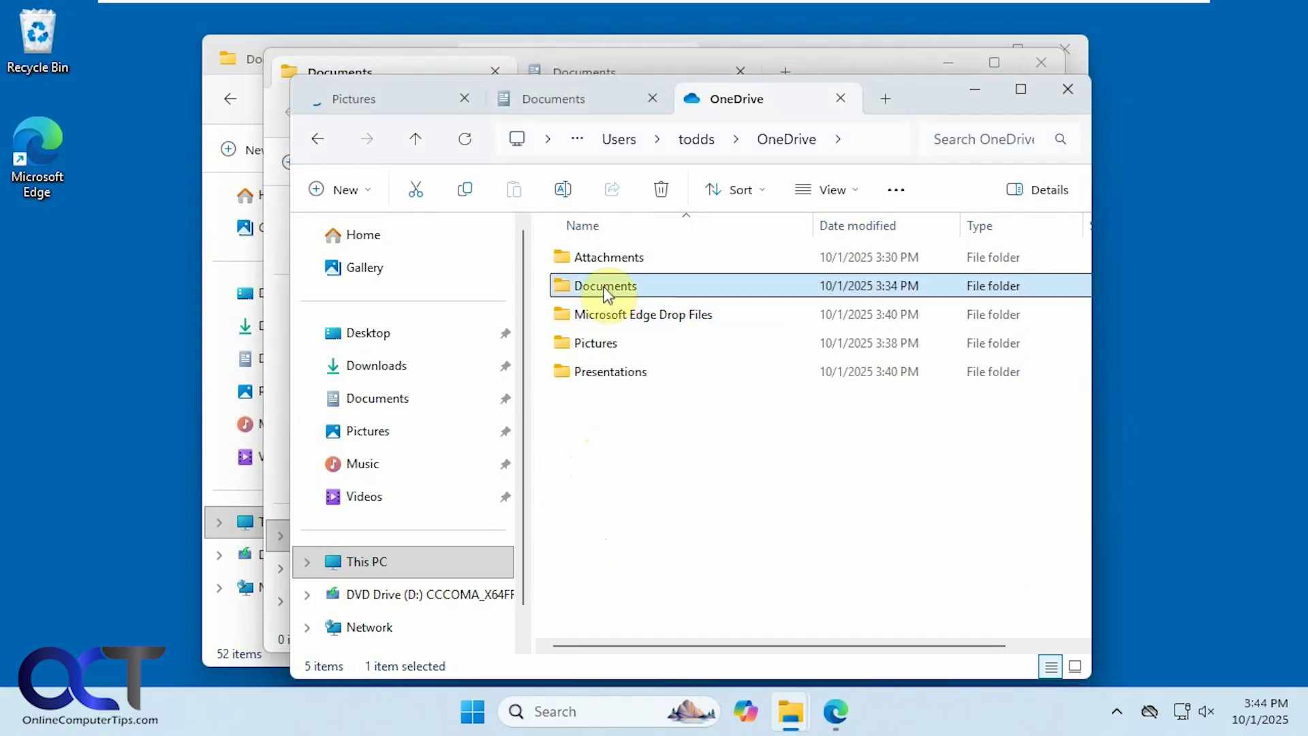
double_click(606, 291)
click(326, 138)
click(327, 138)
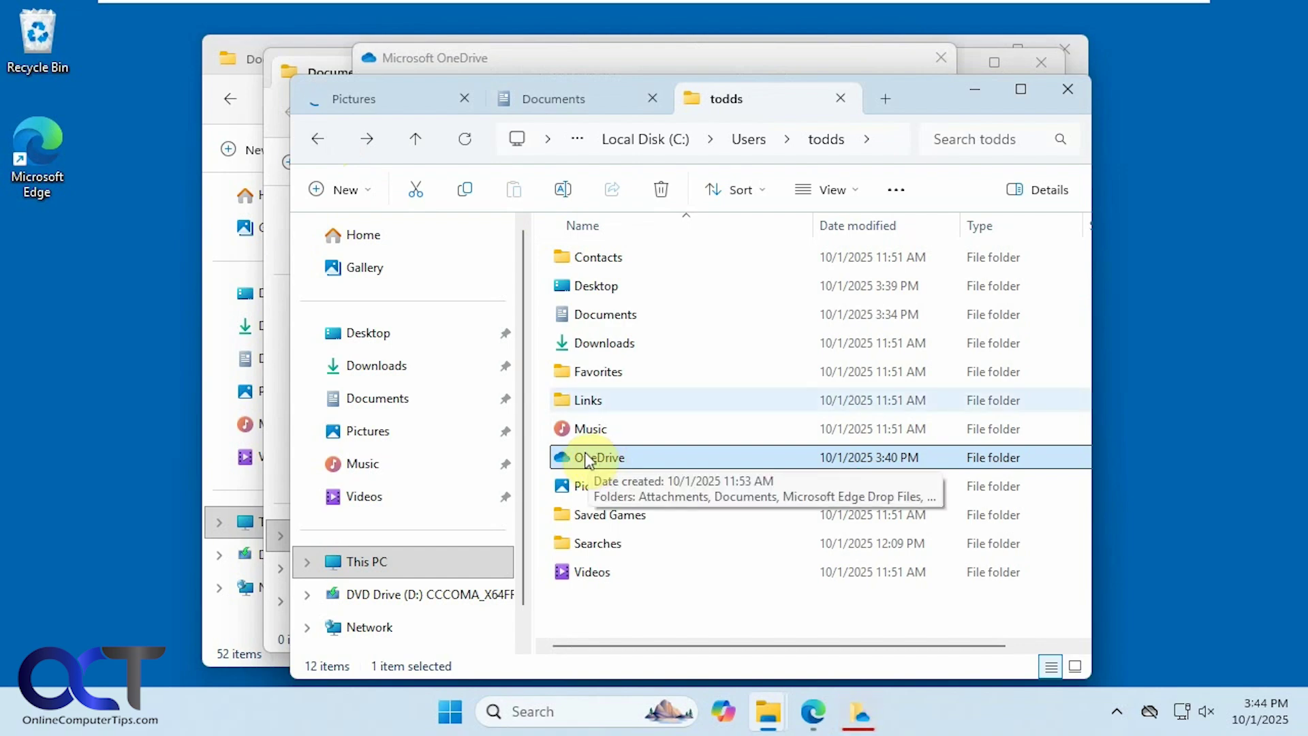
Close the Set up OneDrive window and quit OneDrive again from its tray panel.
click(624, 64)
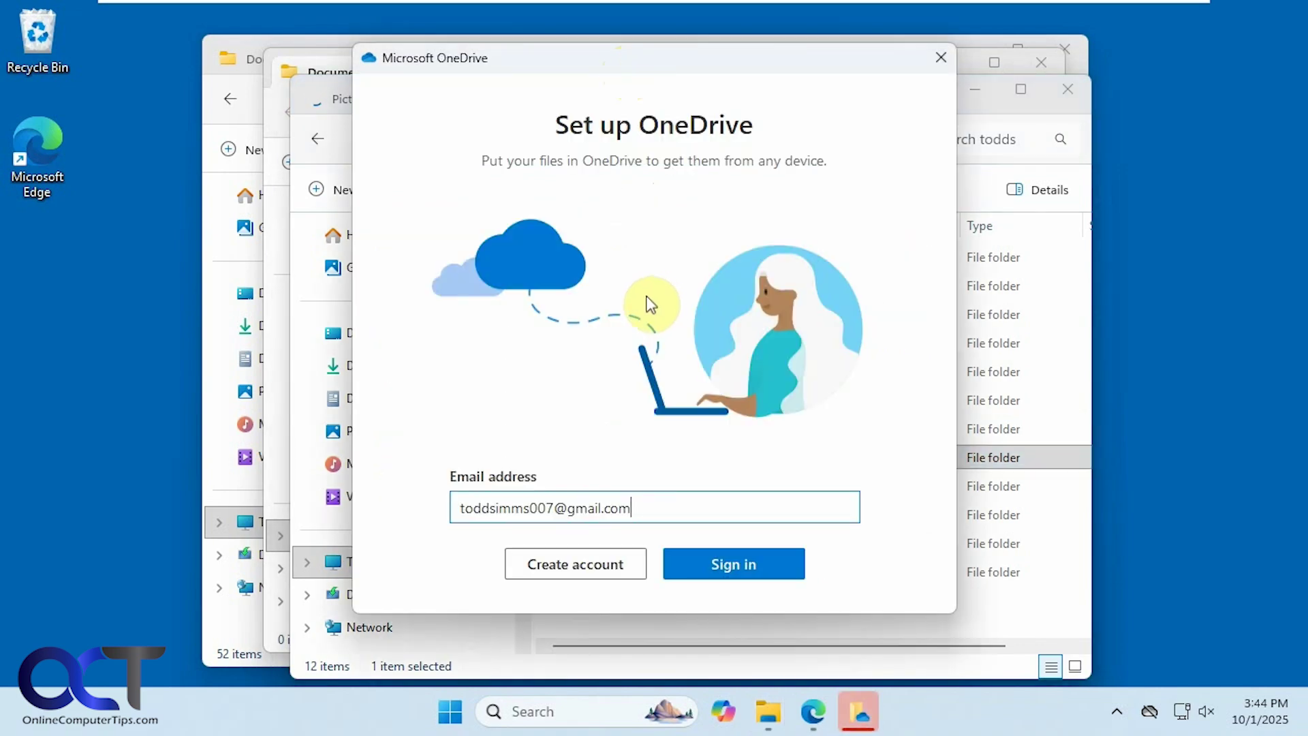
click(938, 57)
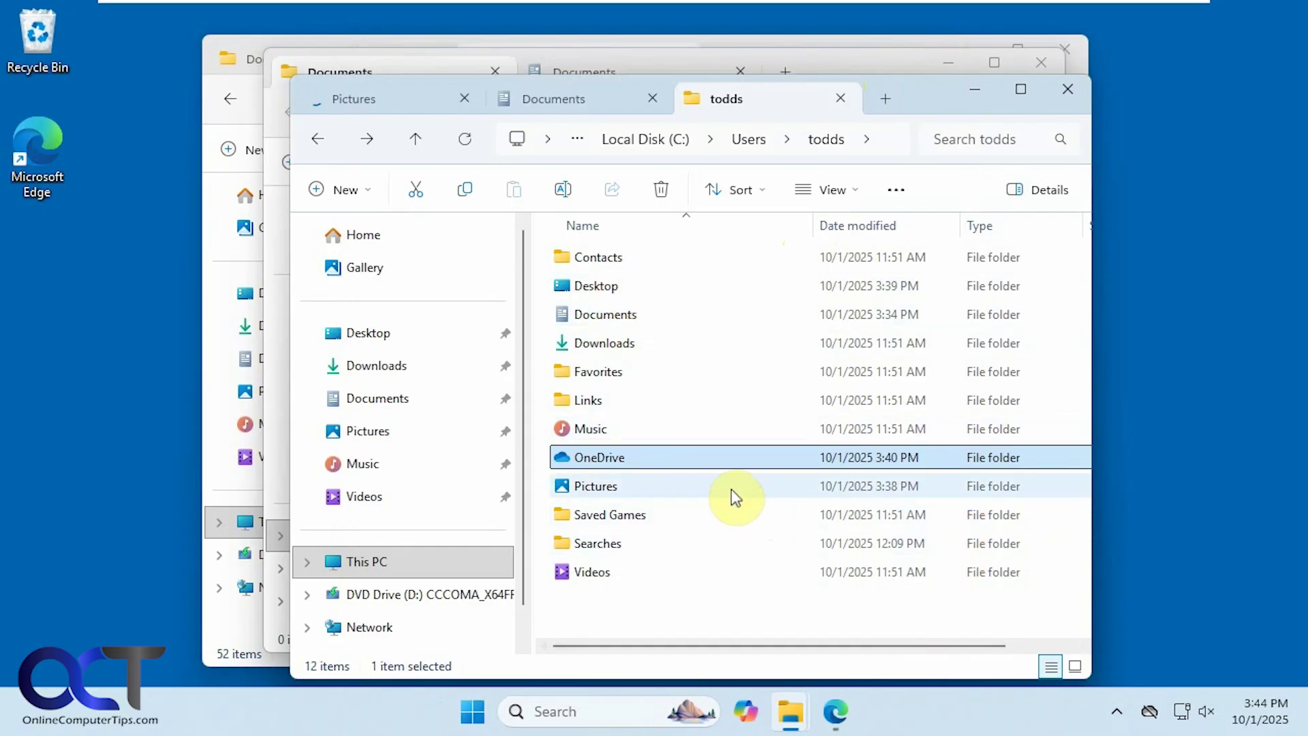
mouse_move(730, 460)
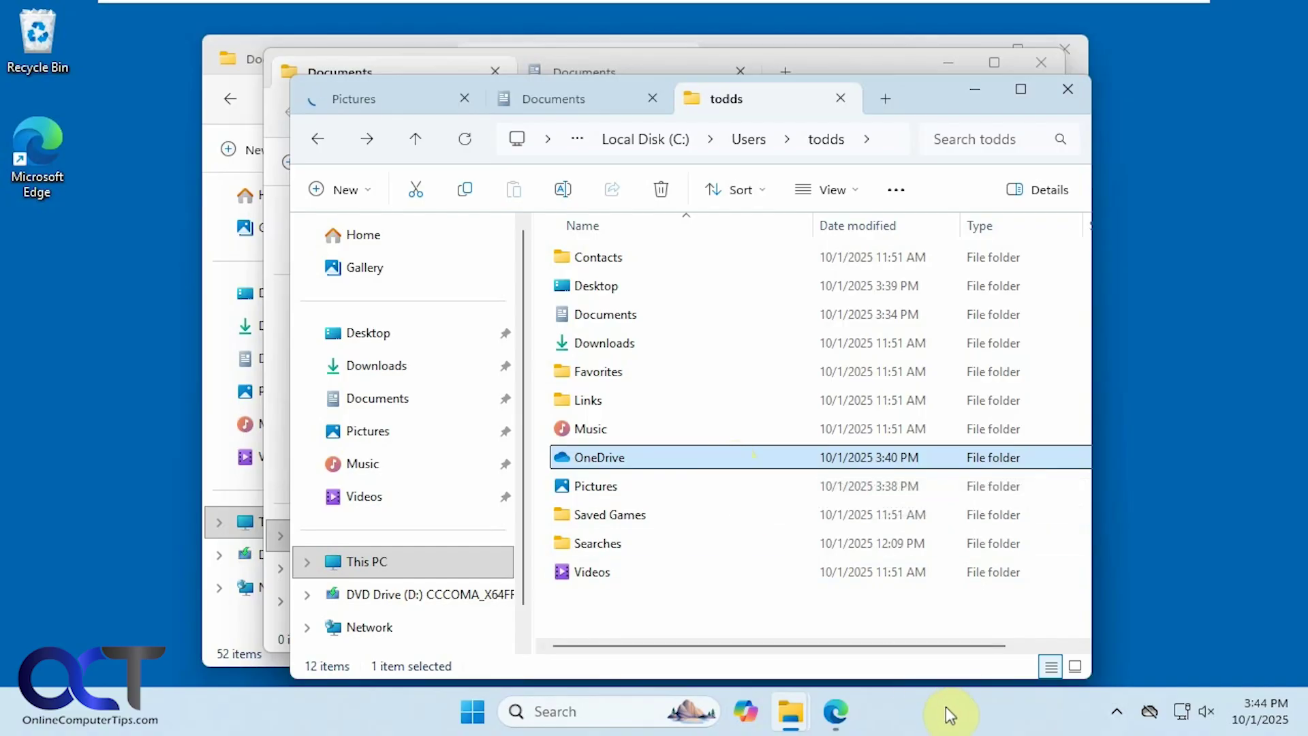
mouse_move(1149, 716)
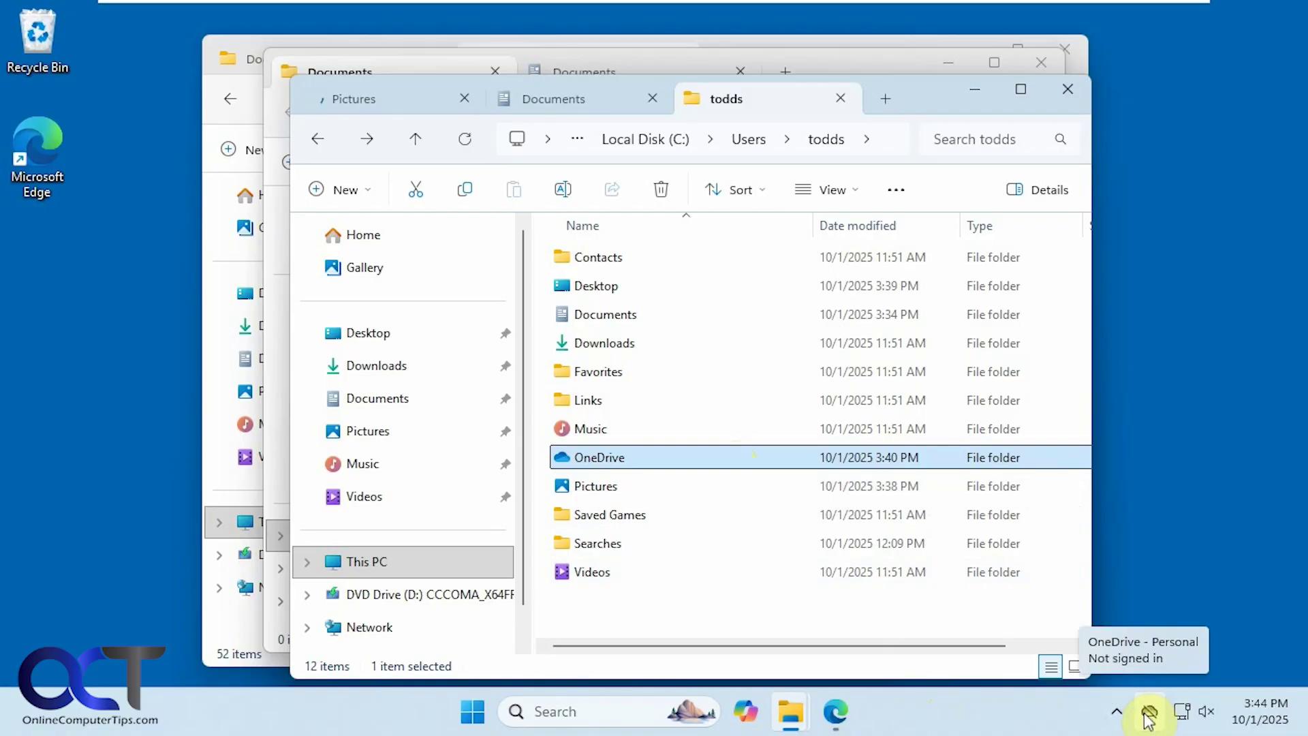
click(1150, 716)
click(1267, 47)
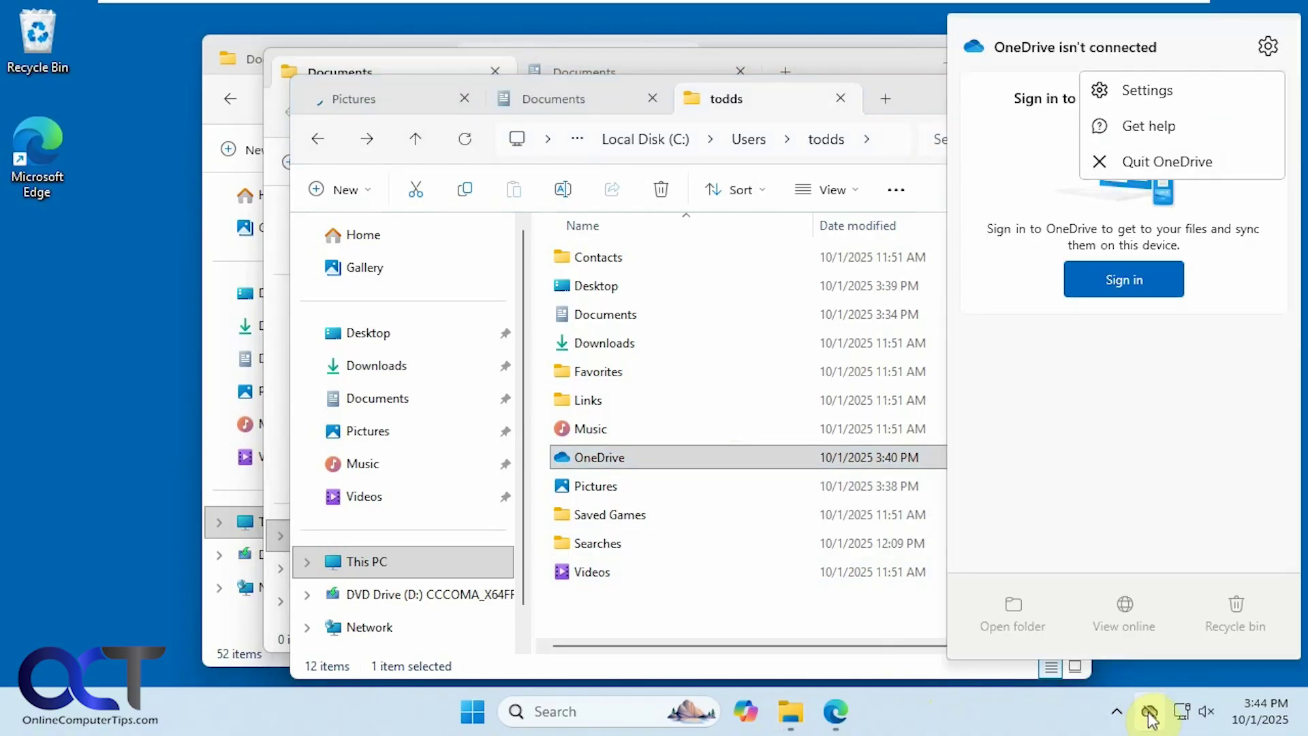
click(1172, 161)
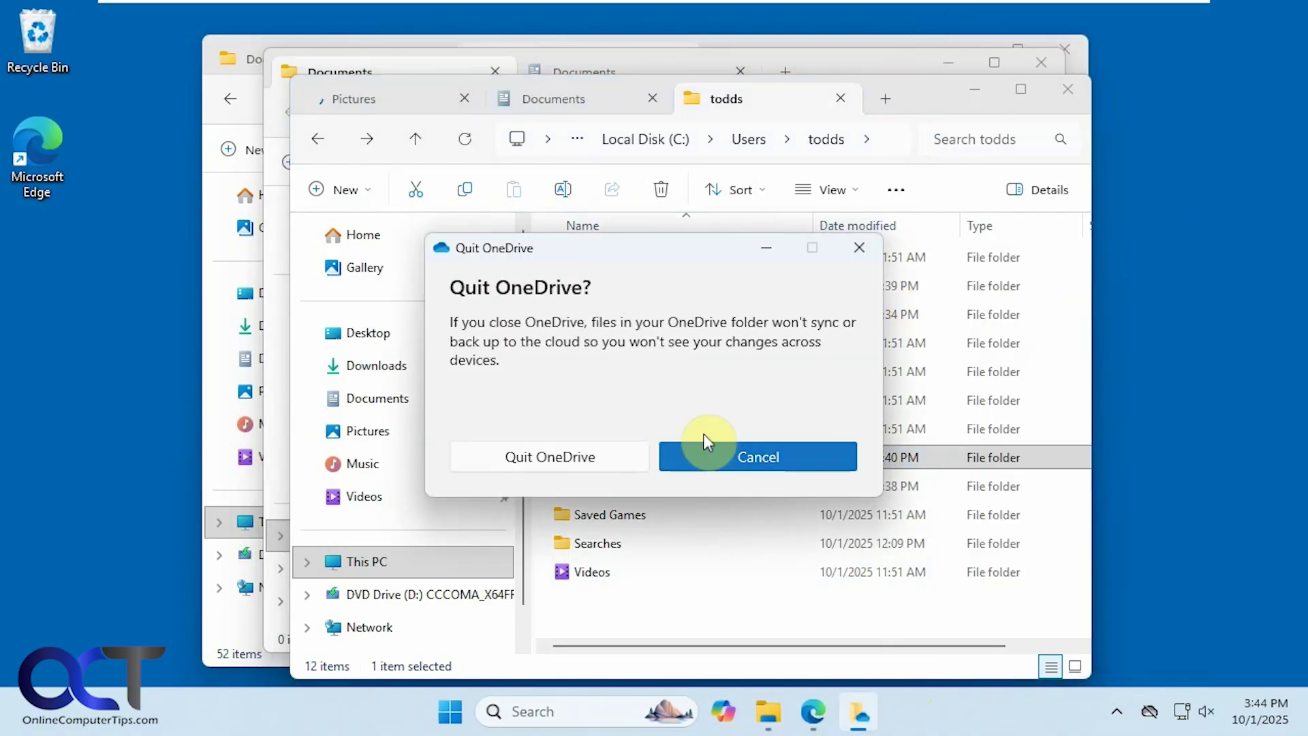
click(578, 456)
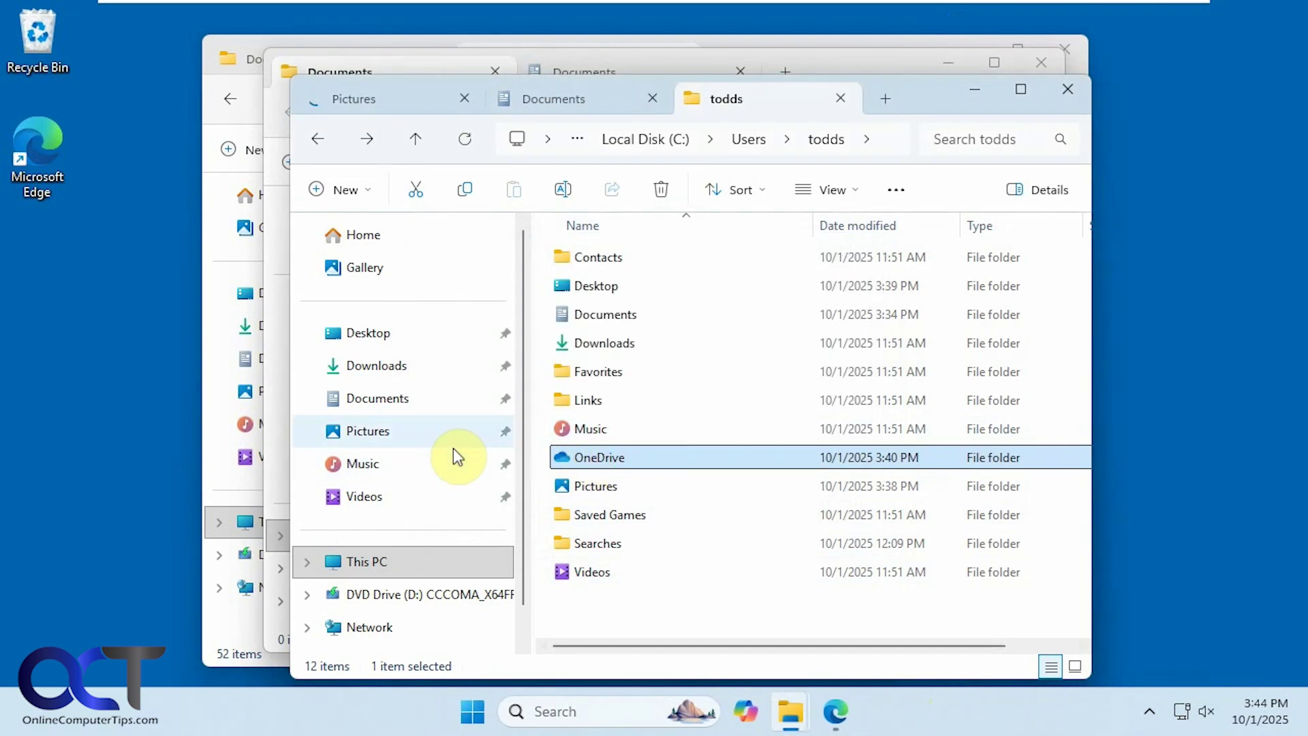
Show the local Documents folder, listing its 54 files such as Financial Sample.xlsx.
click(385, 395)
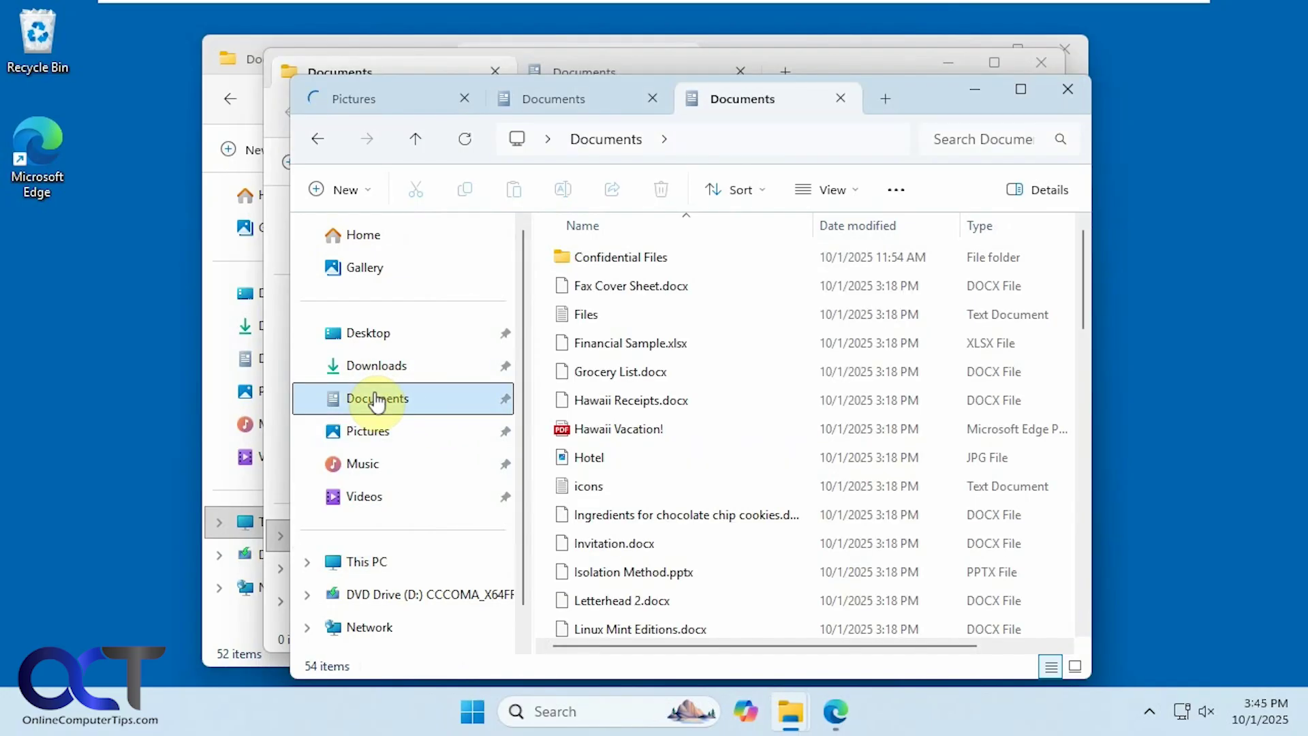